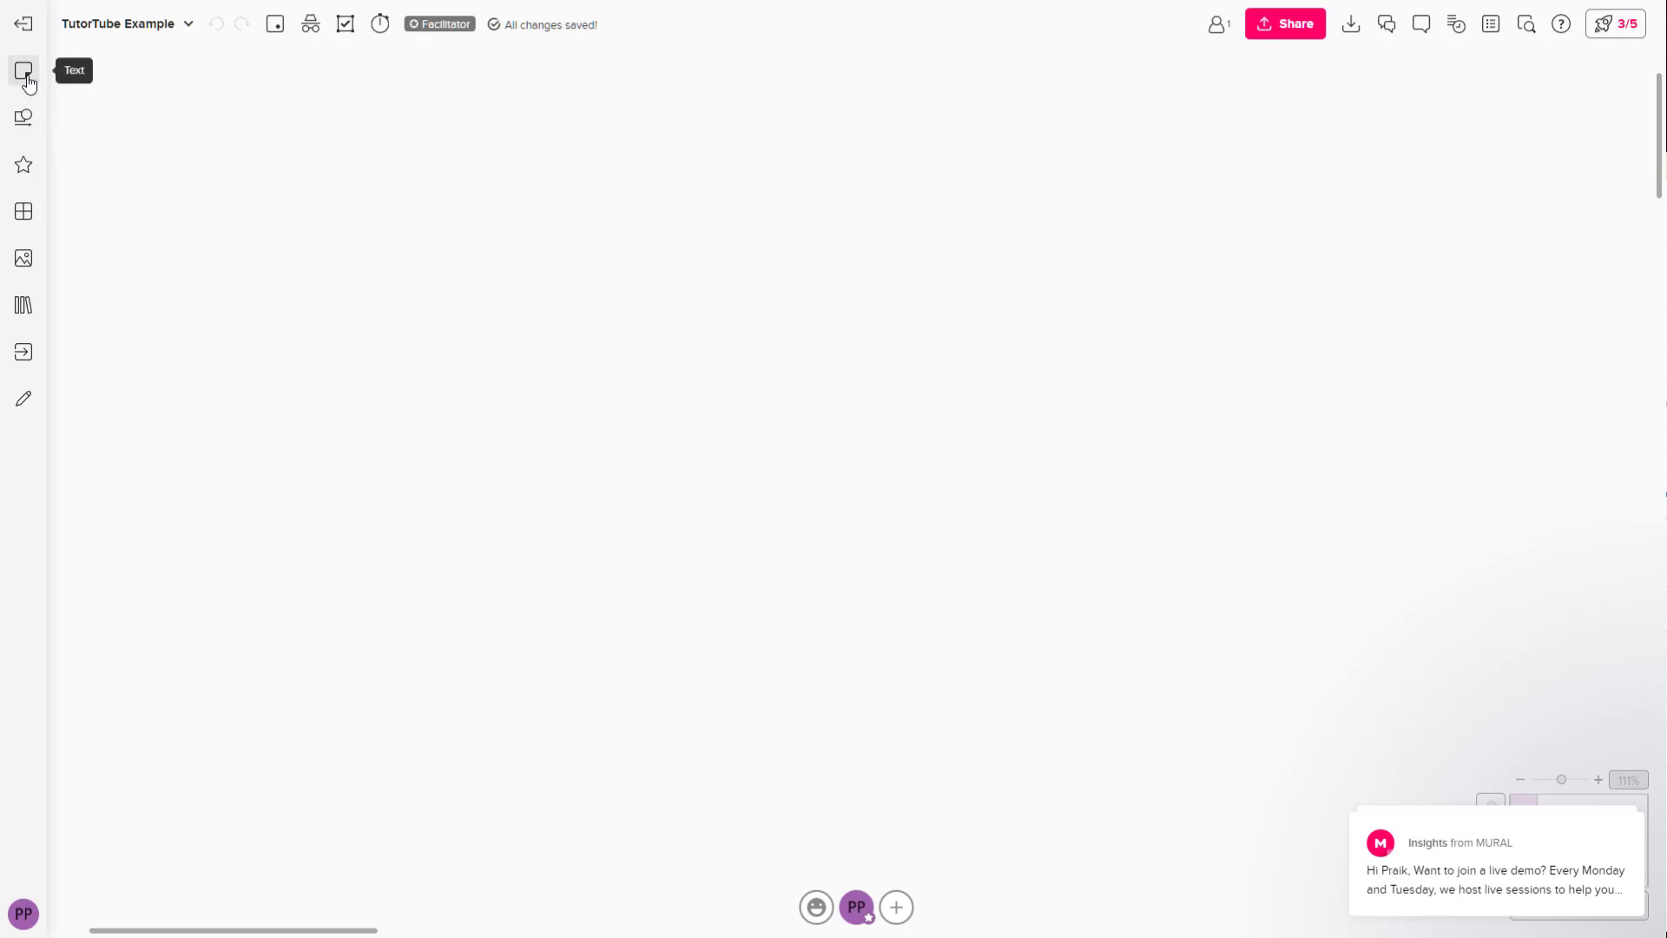
- Open the Text panel from the left sidebar to show the title, text box and sticky note options
{"action": "left_click", "coordinate": [27, 80]}
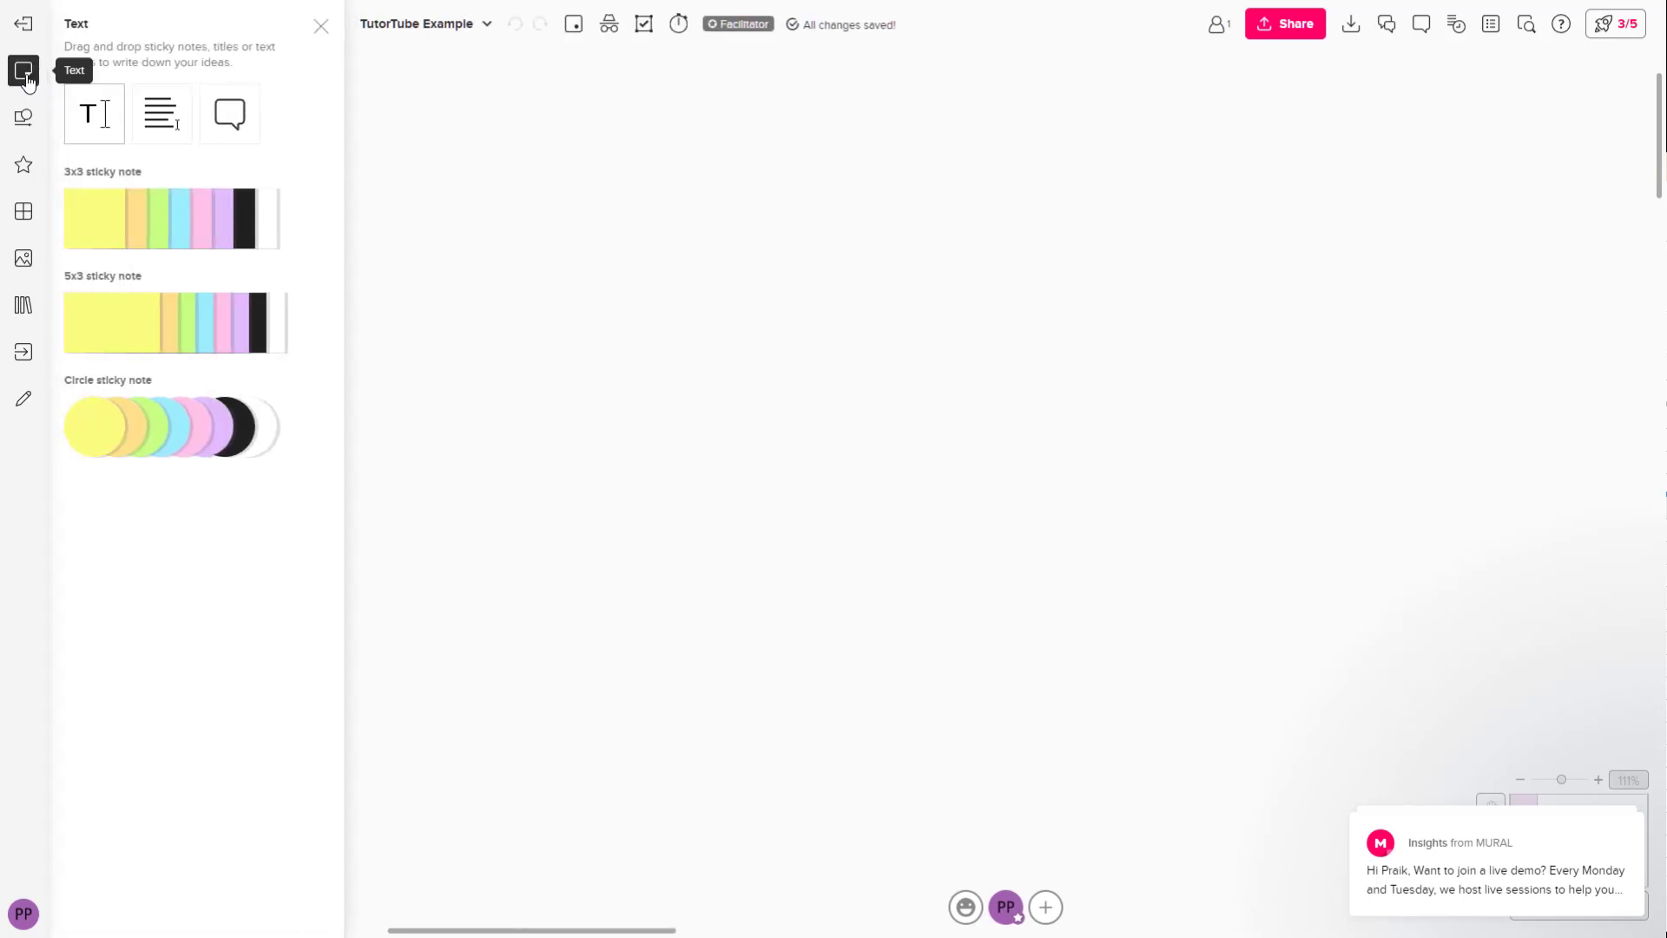
- Add a title and a text box to the board
{"action": "left_click", "coordinate": [90, 122]}
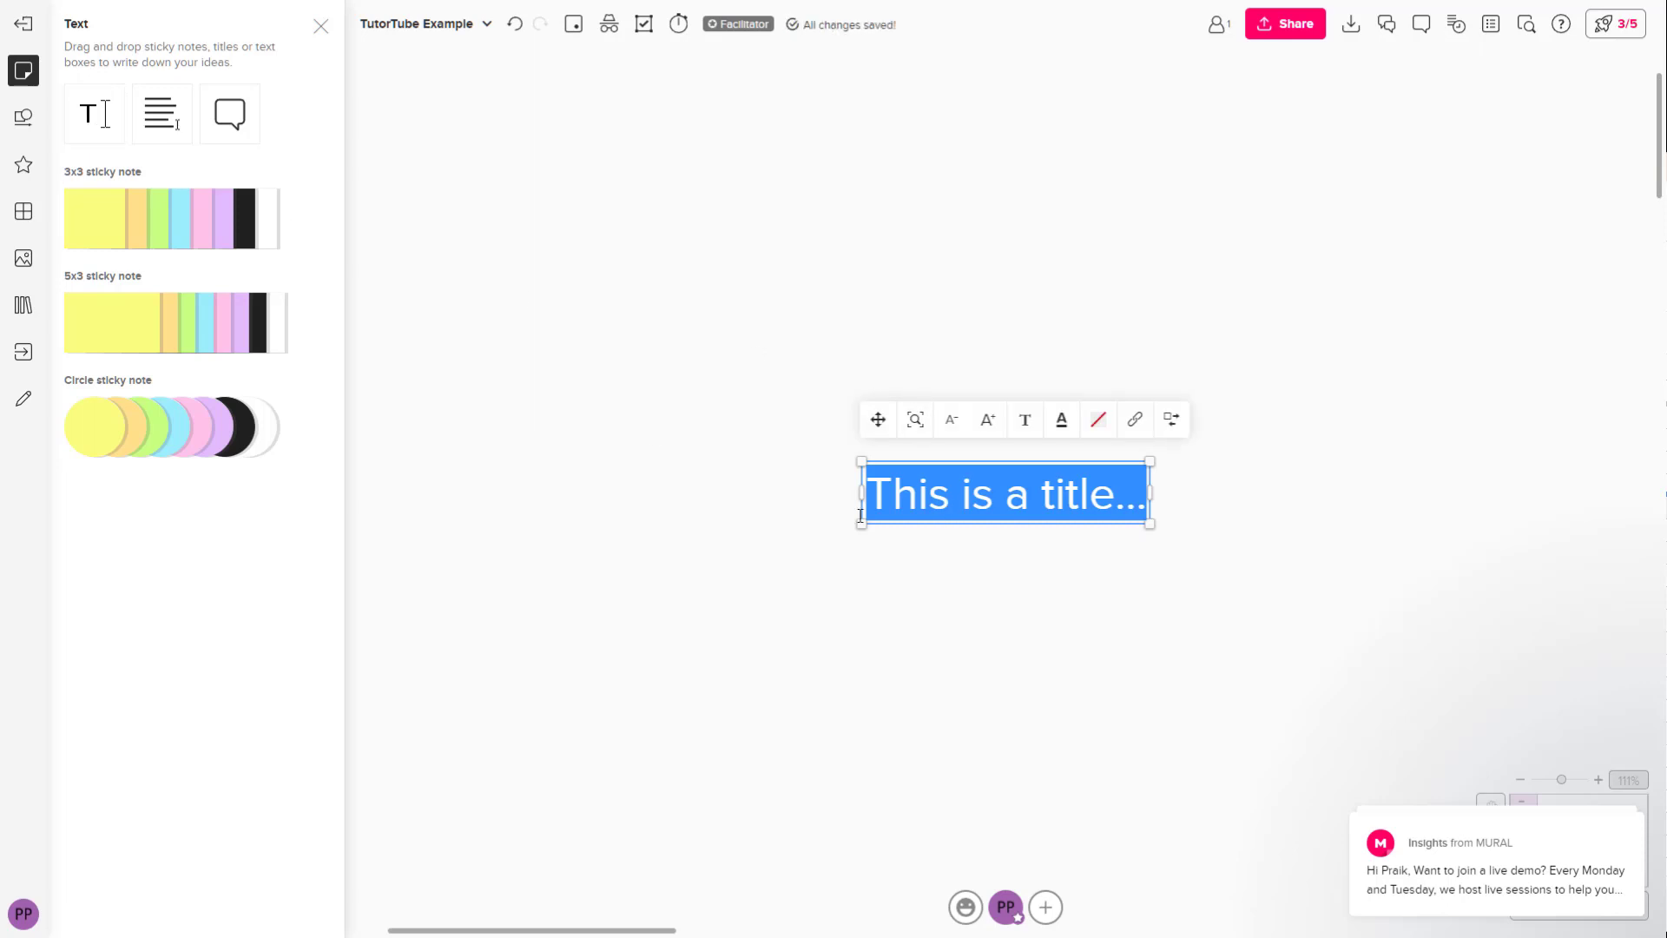
{"action": "left_click", "coordinate": [166, 135]}
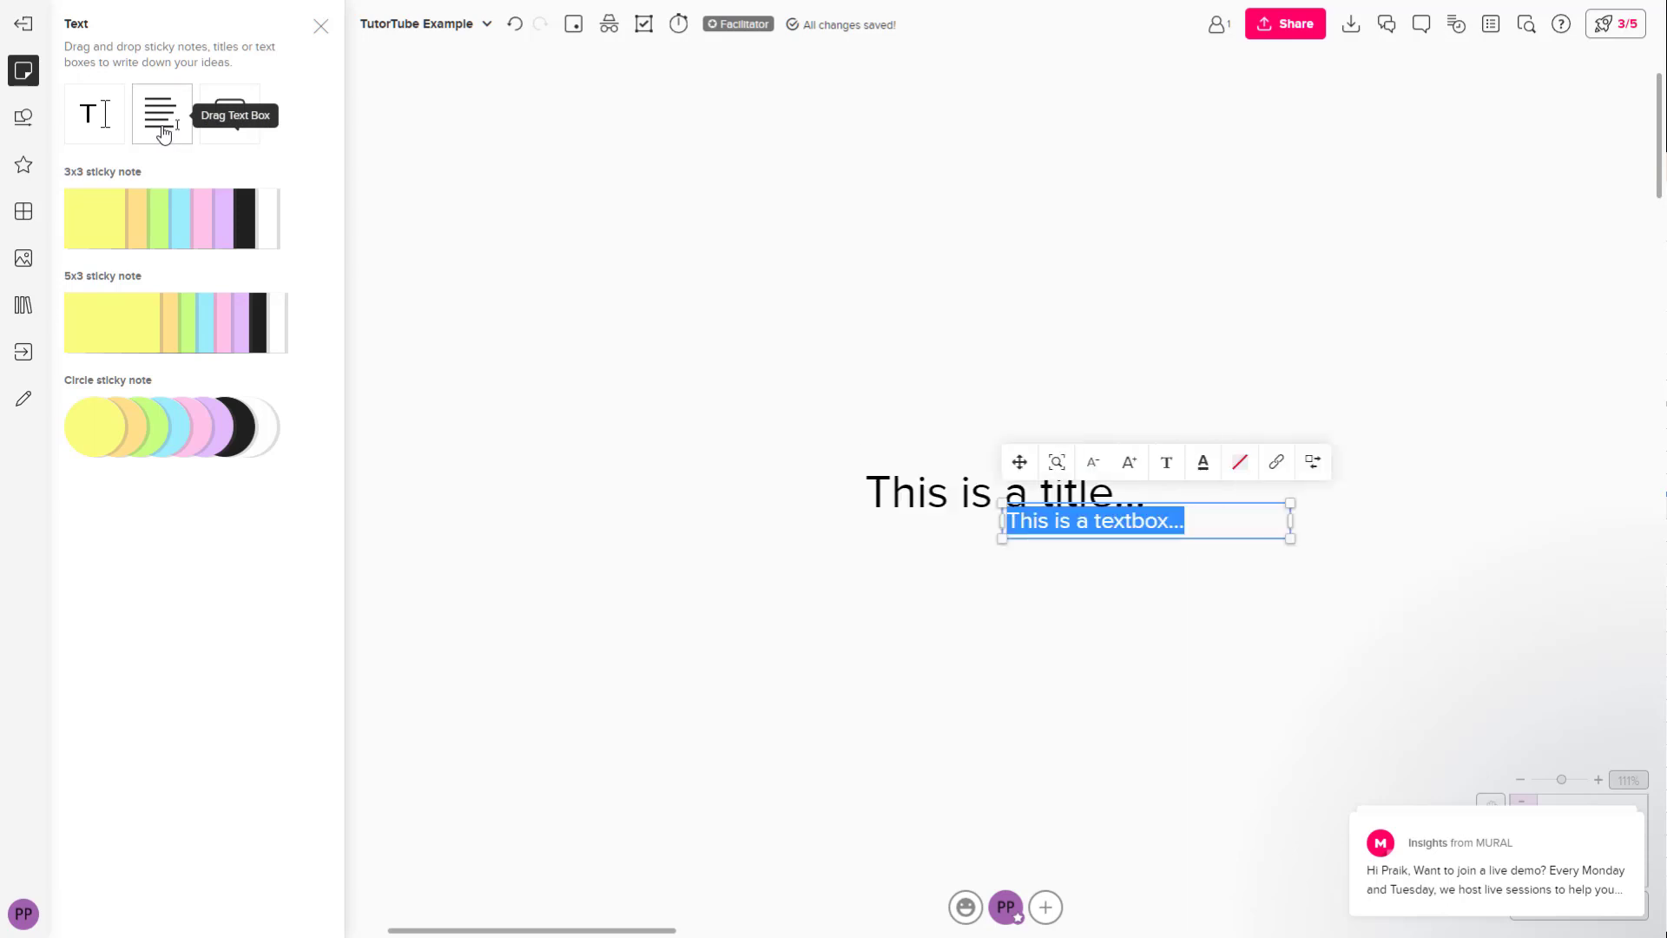
{"action": "left_click", "coordinate": [1240, 509]}
- Position the title higher with the text box directly beneath it
{"action": "left_click", "coordinate": [1310, 554]}
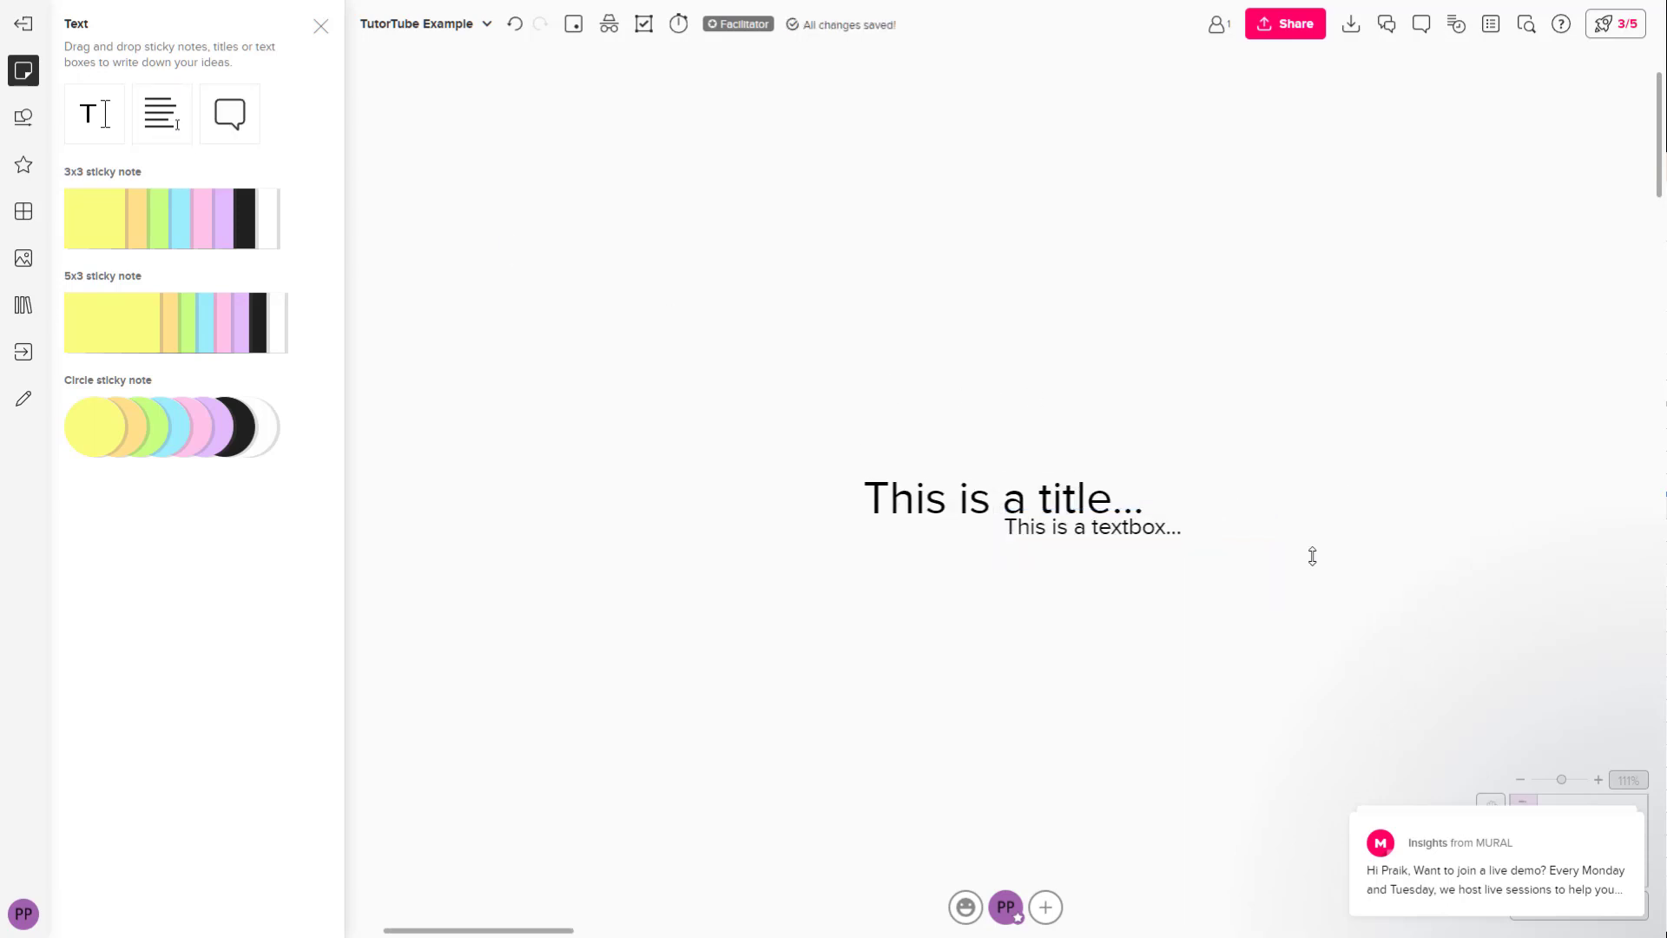
{"action": "left_click", "coordinate": [1248, 543]}
{"action": "left_click_drag", "start_coordinate": [1102, 539], "coordinate": [978, 636]}
{"action": "left_click_drag", "start_coordinate": [995, 522], "coordinate": [989, 439]}
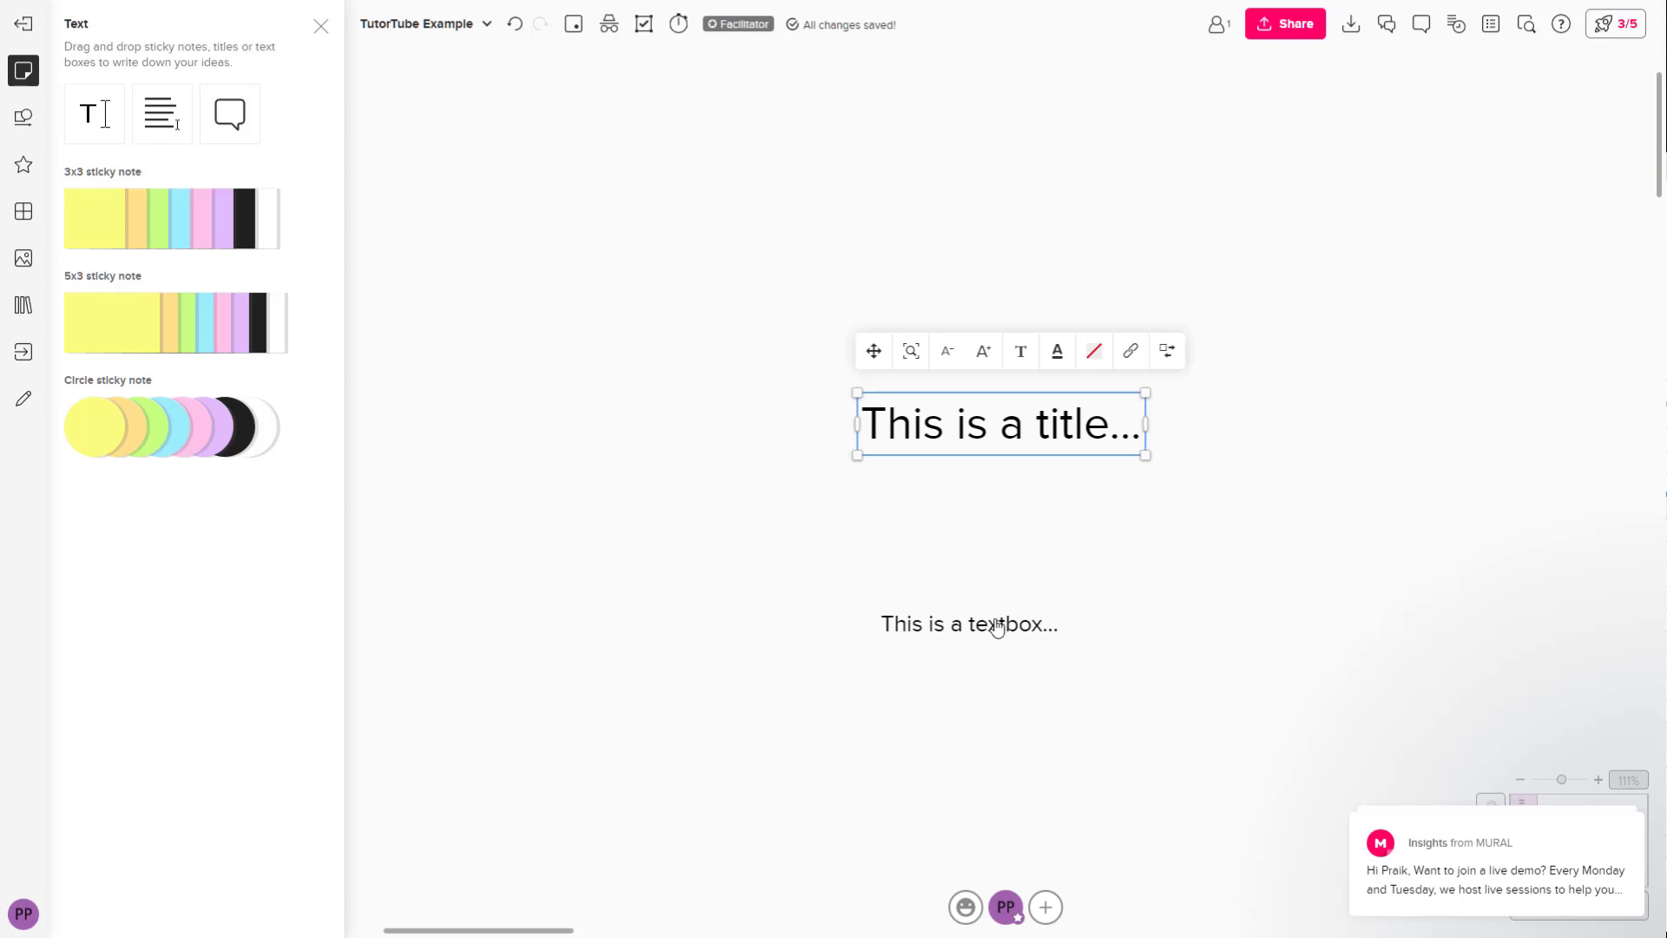
{"action": "left_click_drag", "start_coordinate": [997, 625], "coordinate": [988, 500]}
{"action": "left_click", "coordinate": [1240, 386]}
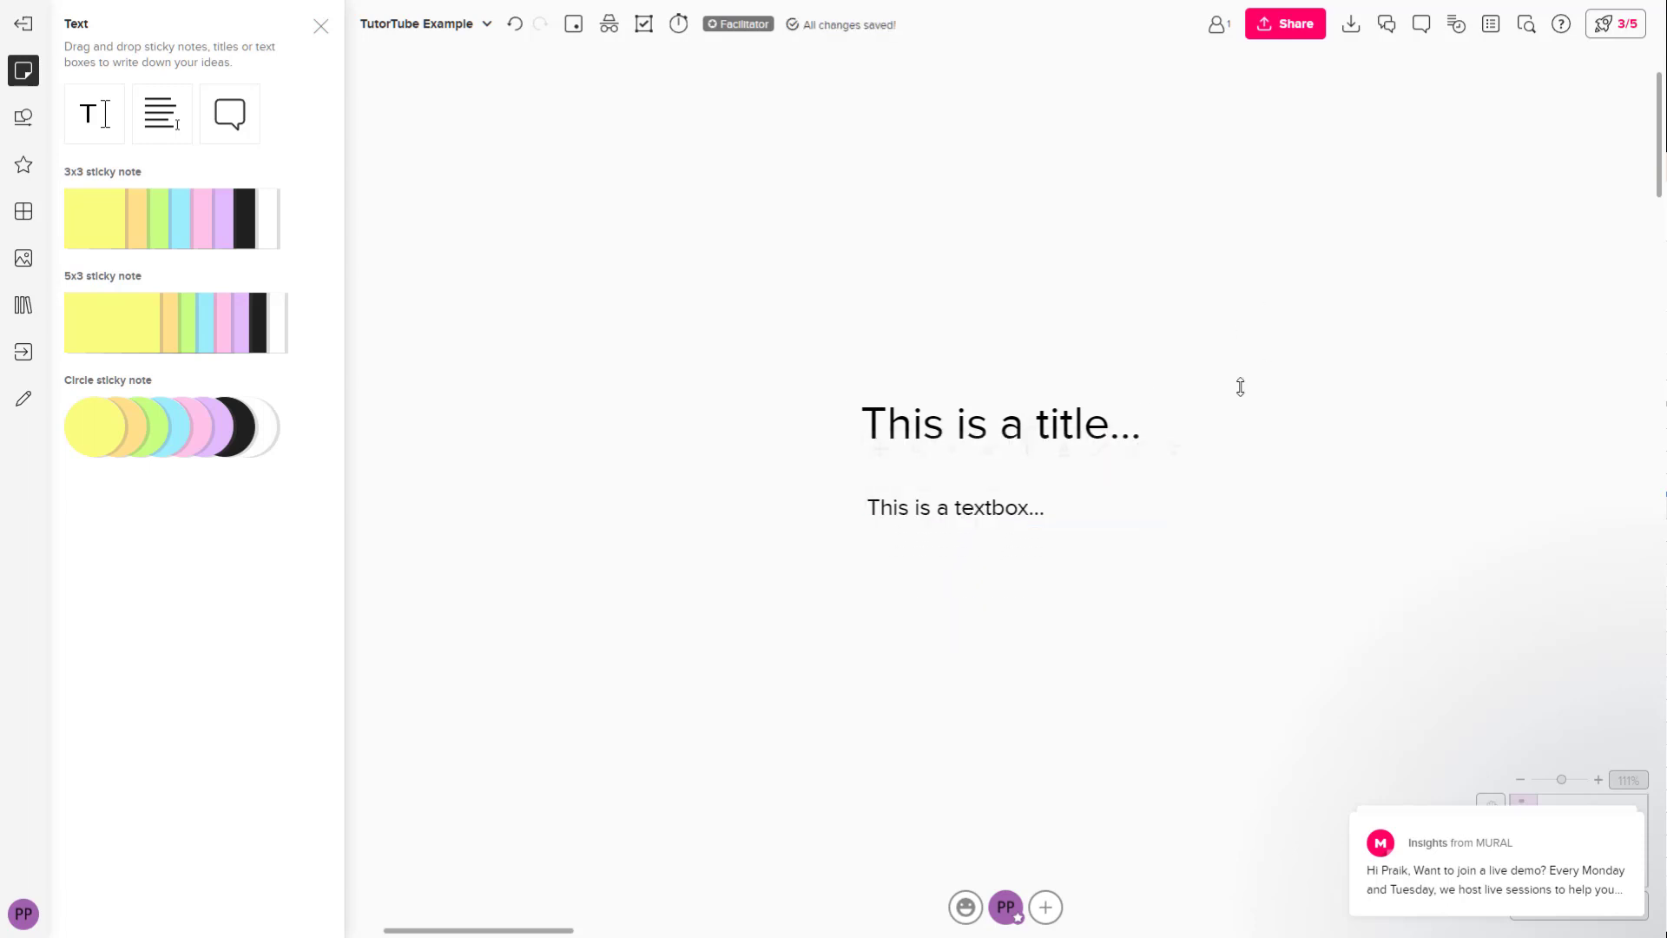
- Select the title and move it up and to the left
{"action": "left_click", "coordinate": [1023, 440]}
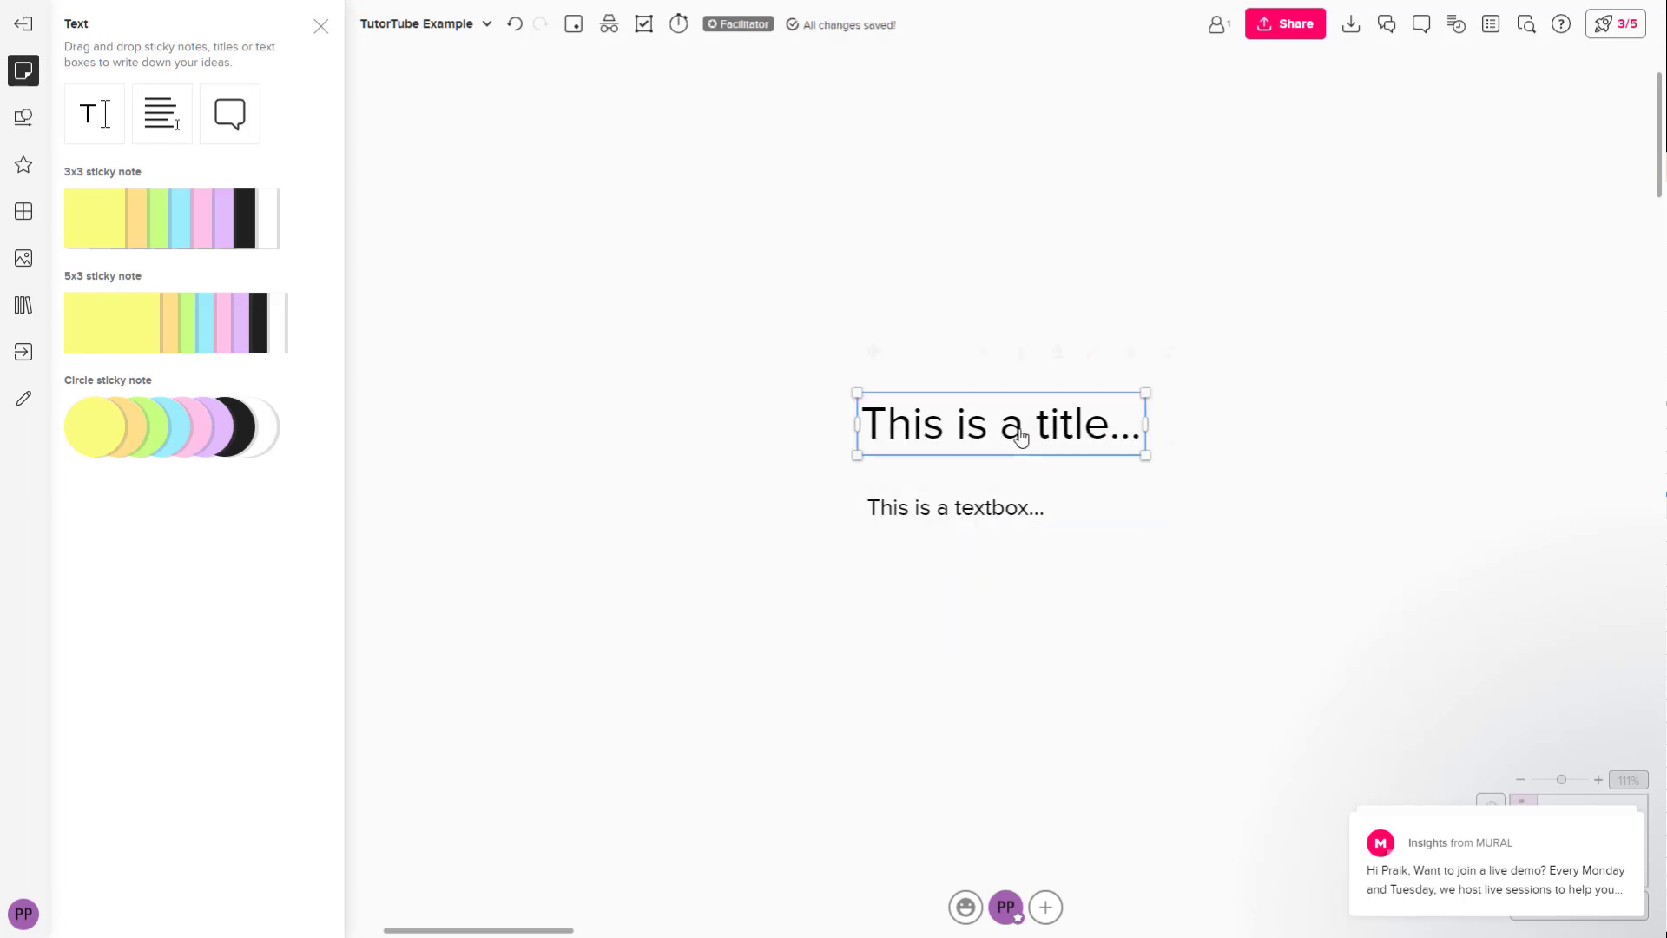
{"action": "left_click", "coordinate": [939, 424]}
{"action": "left_click", "coordinate": [949, 426]}
{"action": "double_click", "coordinate": [922, 426]}
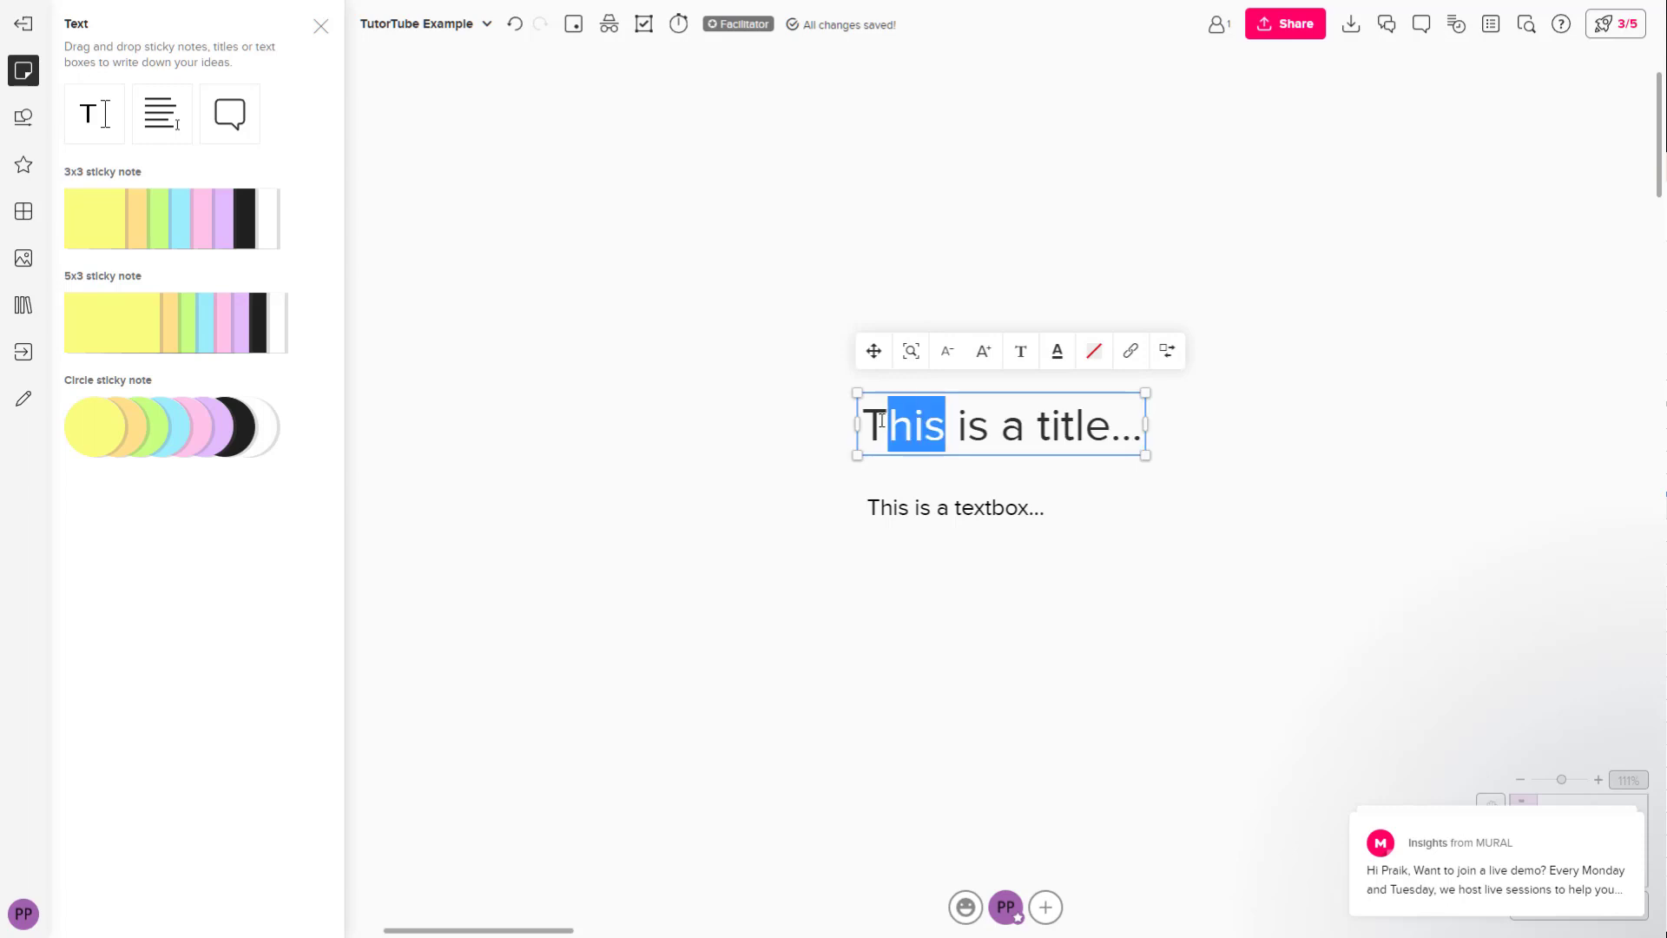
{"action": "left_click", "coordinate": [919, 384]}
{"action": "left_click", "coordinate": [942, 422]}
{"action": "left_click", "coordinate": [912, 352]}
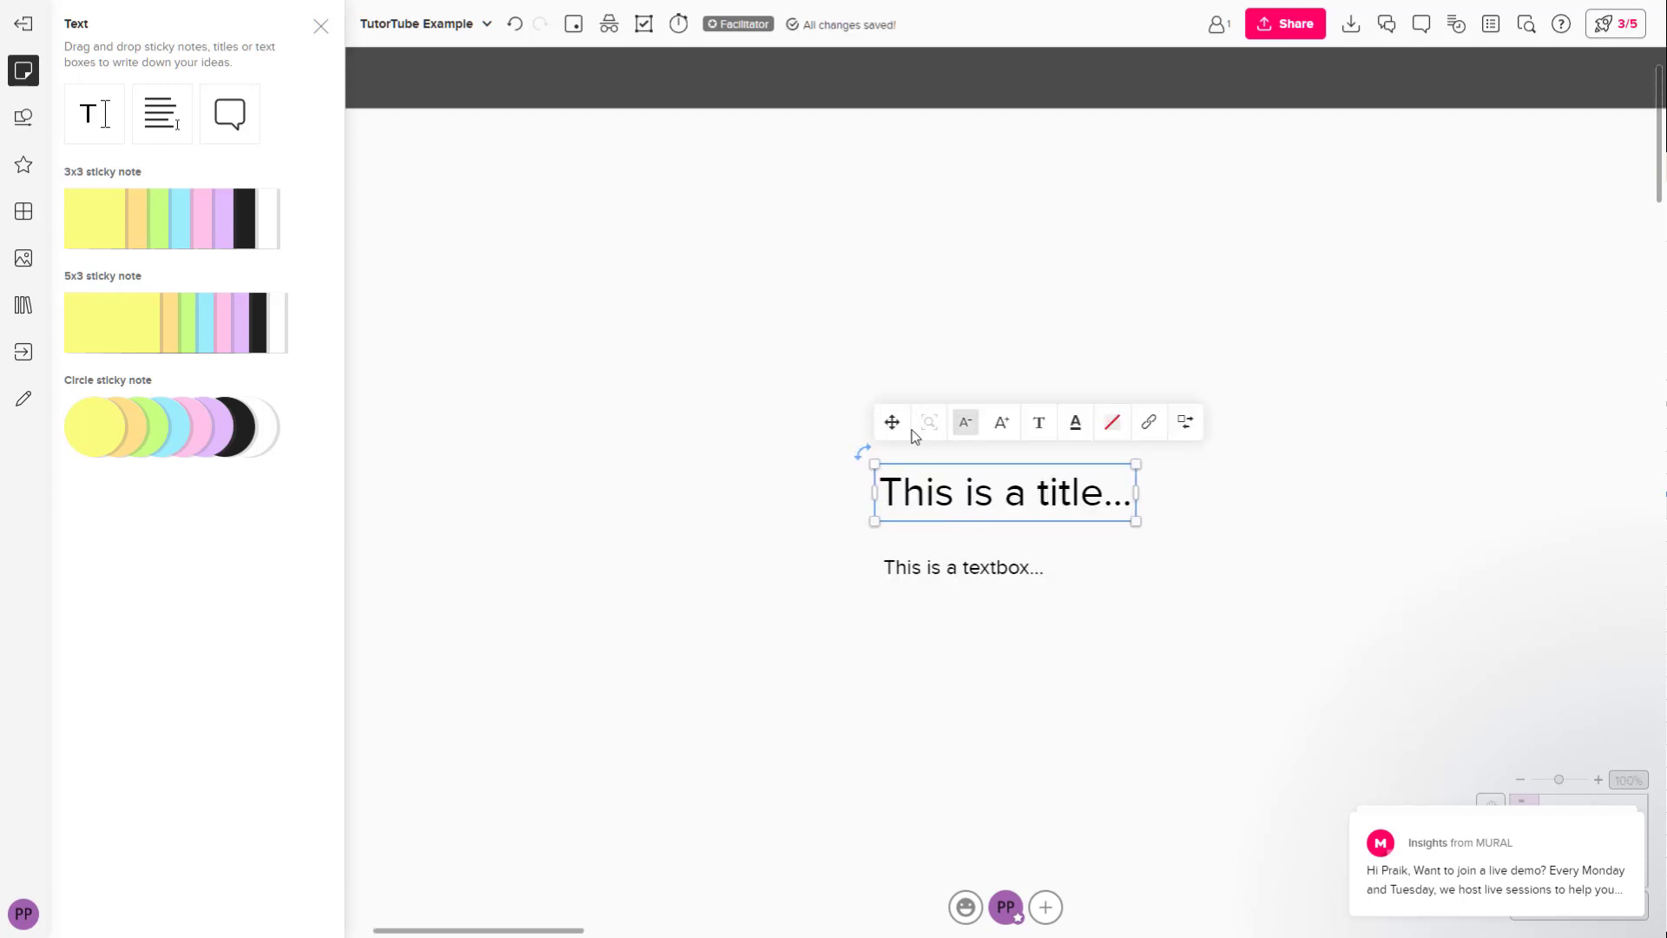
{"action": "left_click_drag", "start_coordinate": [891, 421], "coordinate": [765, 407]}
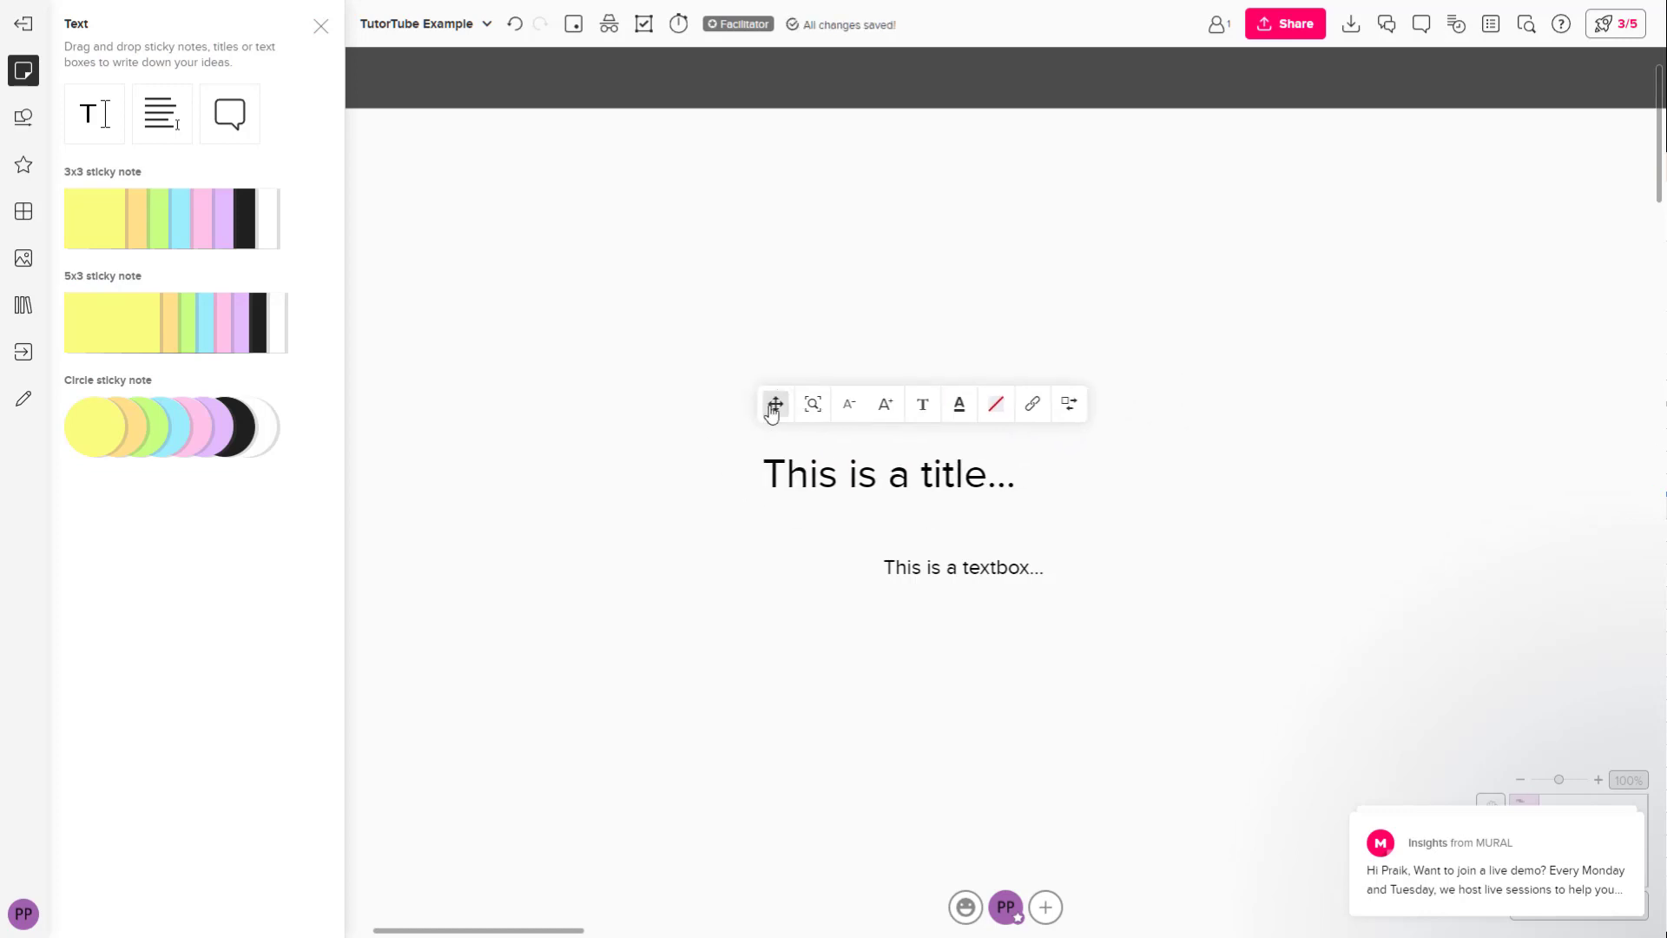
- Enlarge the title's font size beyond its original size
{"action": "left_click", "coordinate": [848, 403]}
{"action": "left_click", "coordinate": [848, 403]}
{"action": "left_click", "coordinate": [878, 404]}
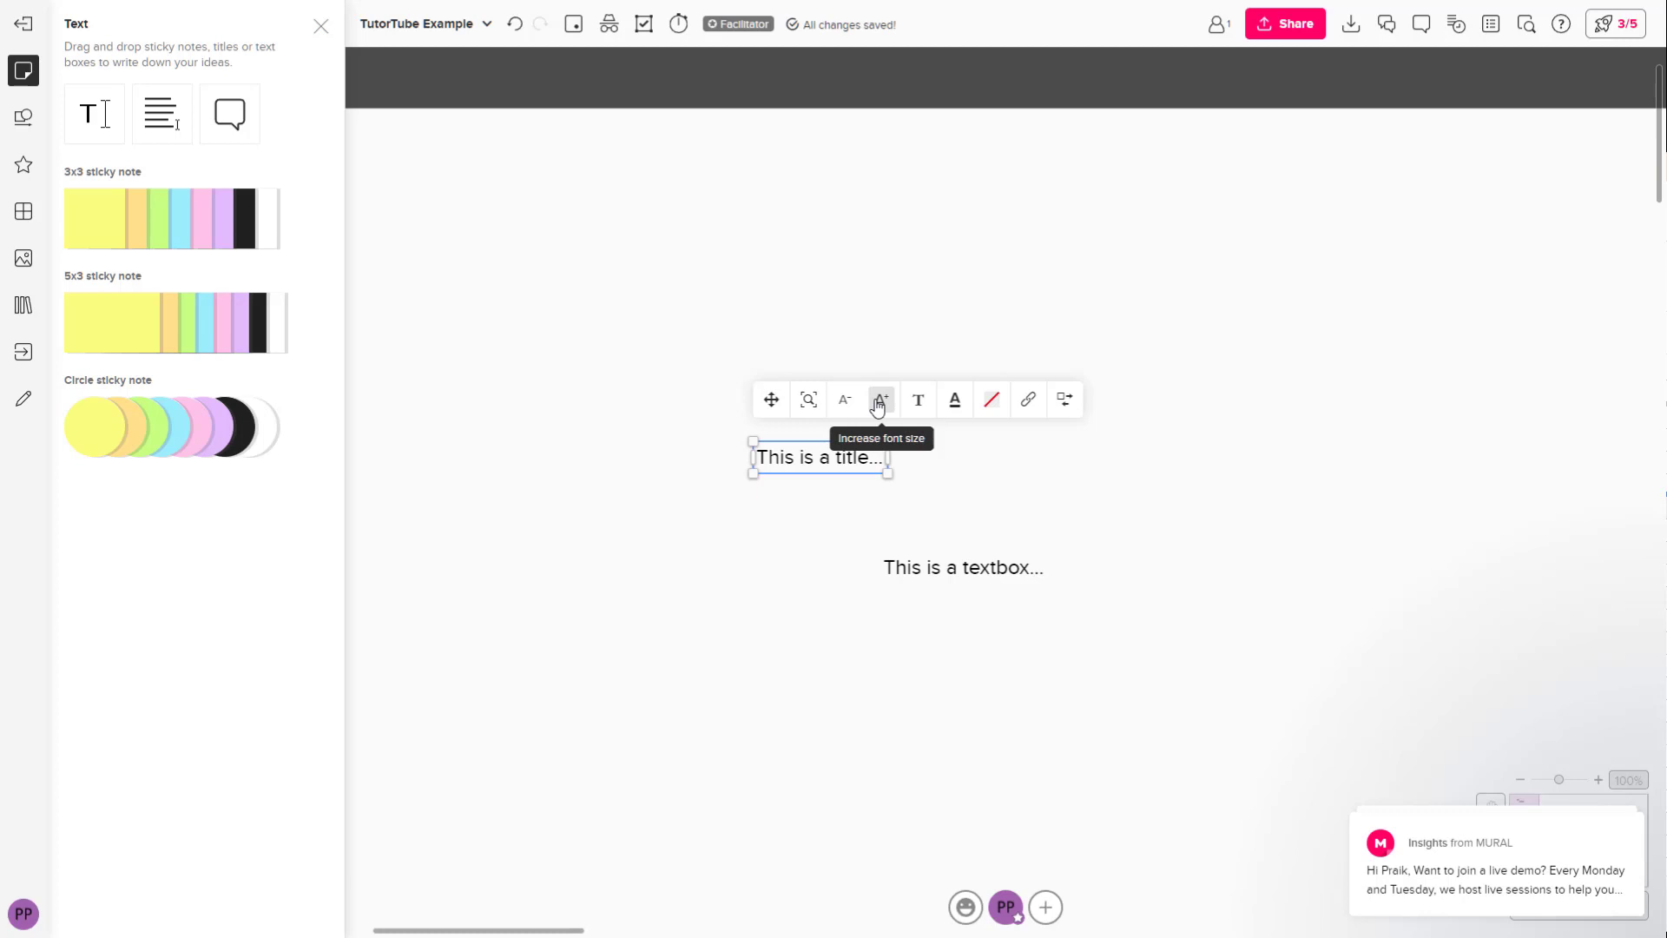
{"action": "left_click", "coordinate": [879, 404]}
{"action": "left_click", "coordinate": [879, 405]}
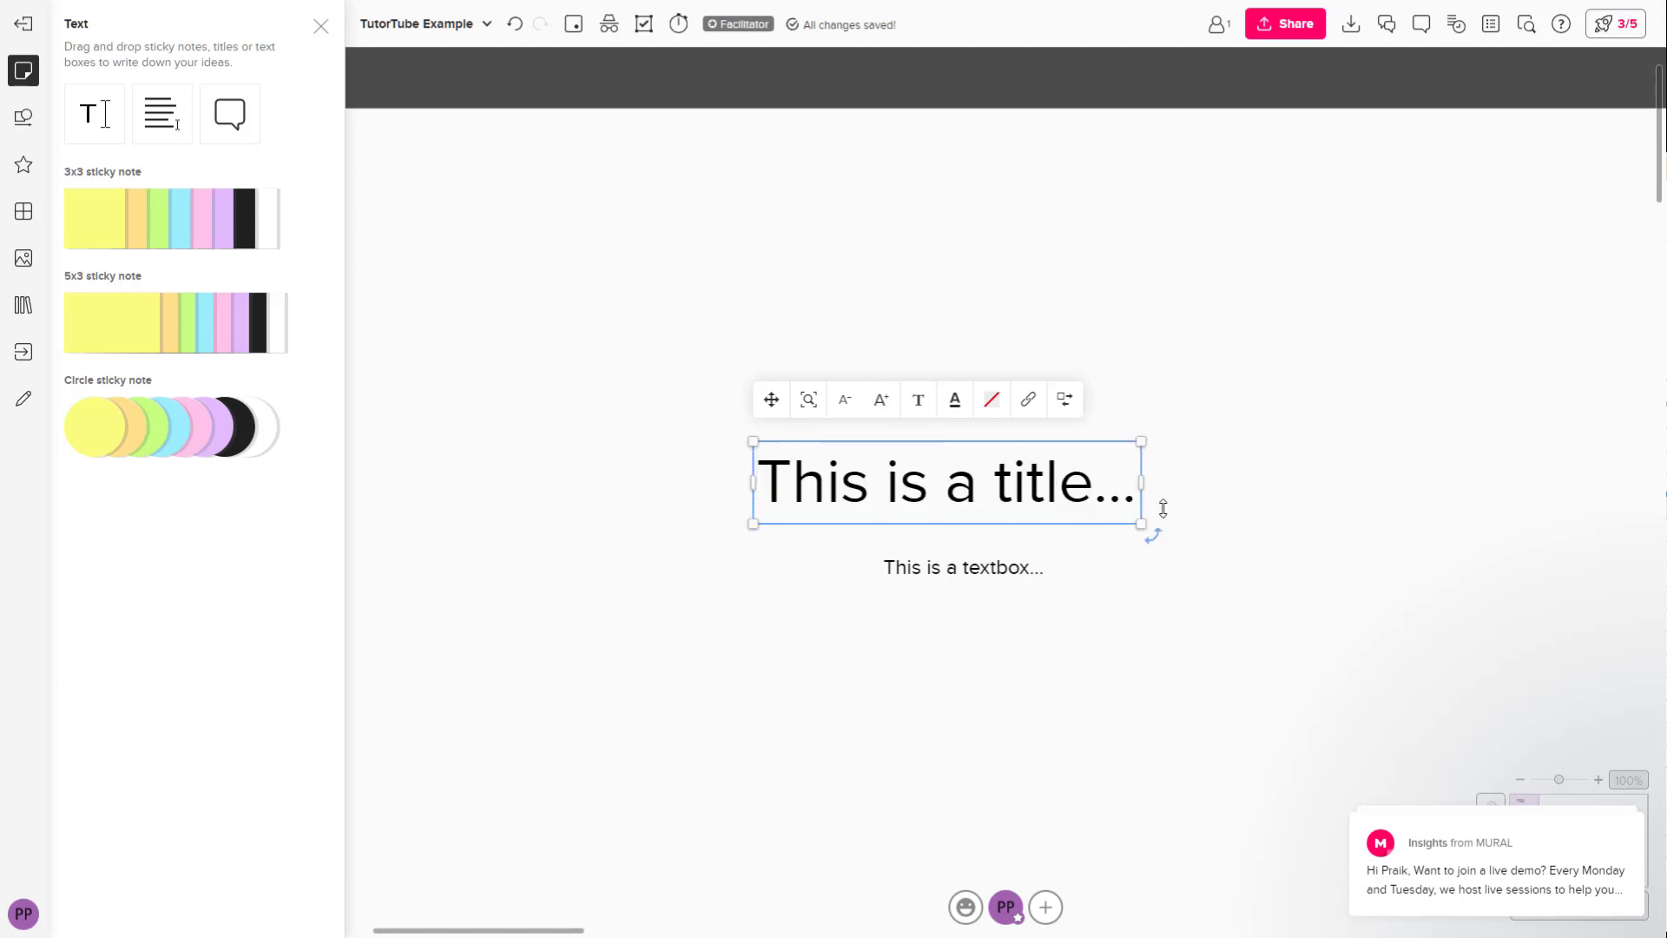
- Replace the title with 'dfgdfgdfgdfg' and 'dfgdfgdf' on two lines
{"action": "double_click", "coordinate": [1014, 500]}
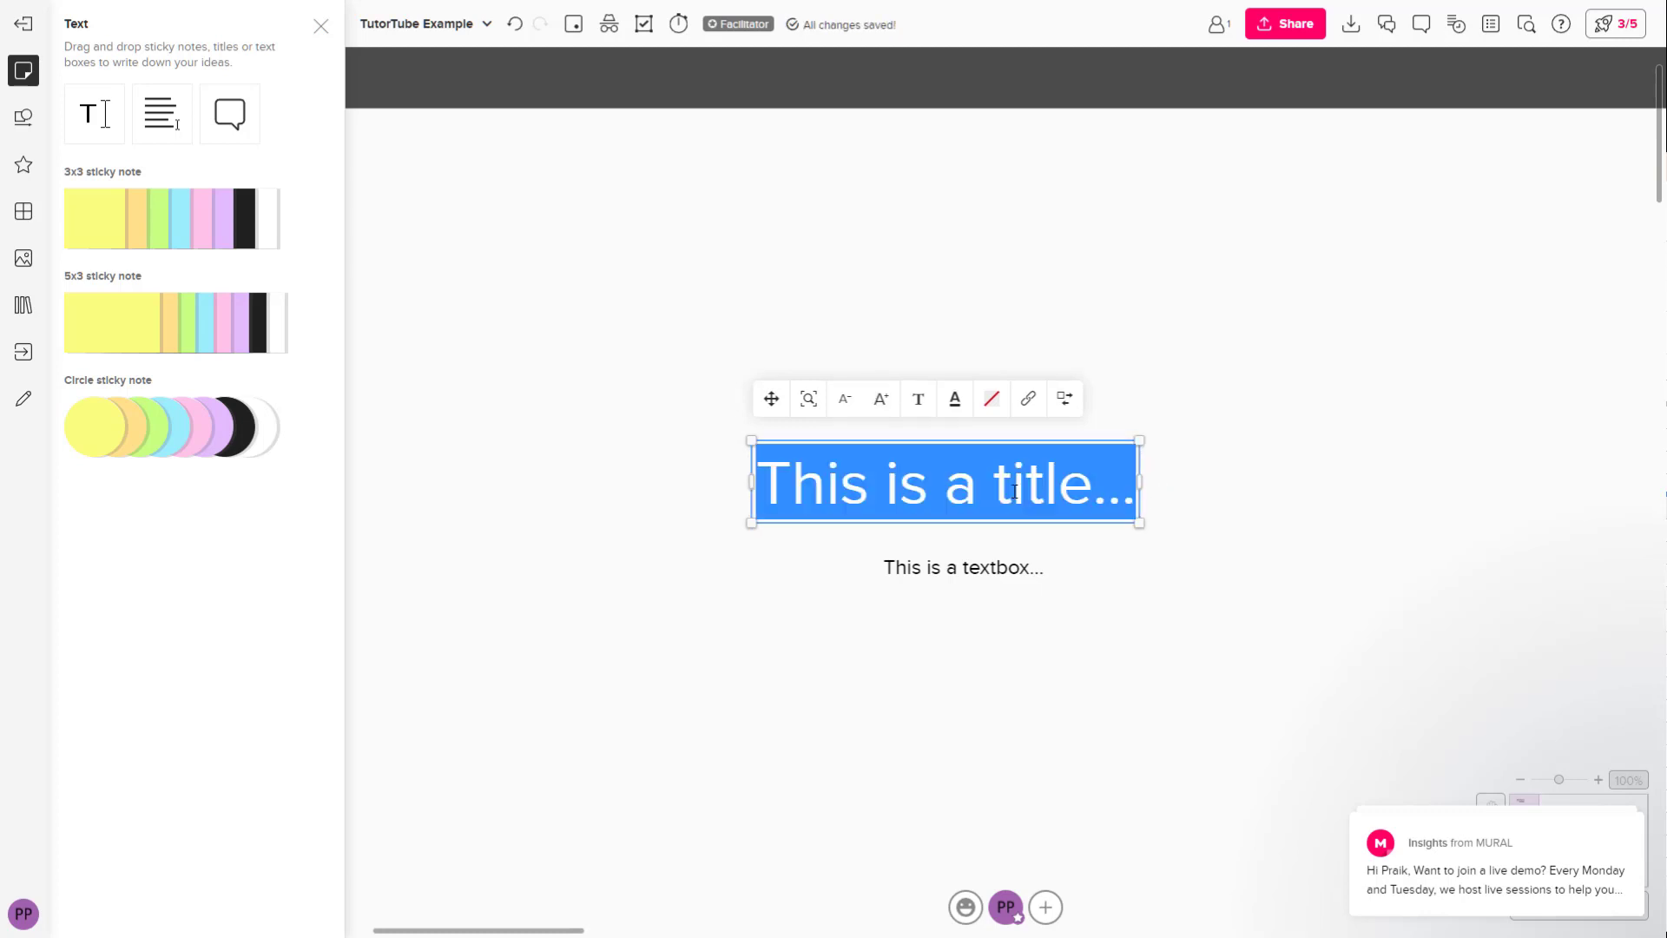
{"action": "type", "text": "dfgdfgdfgdfg"}
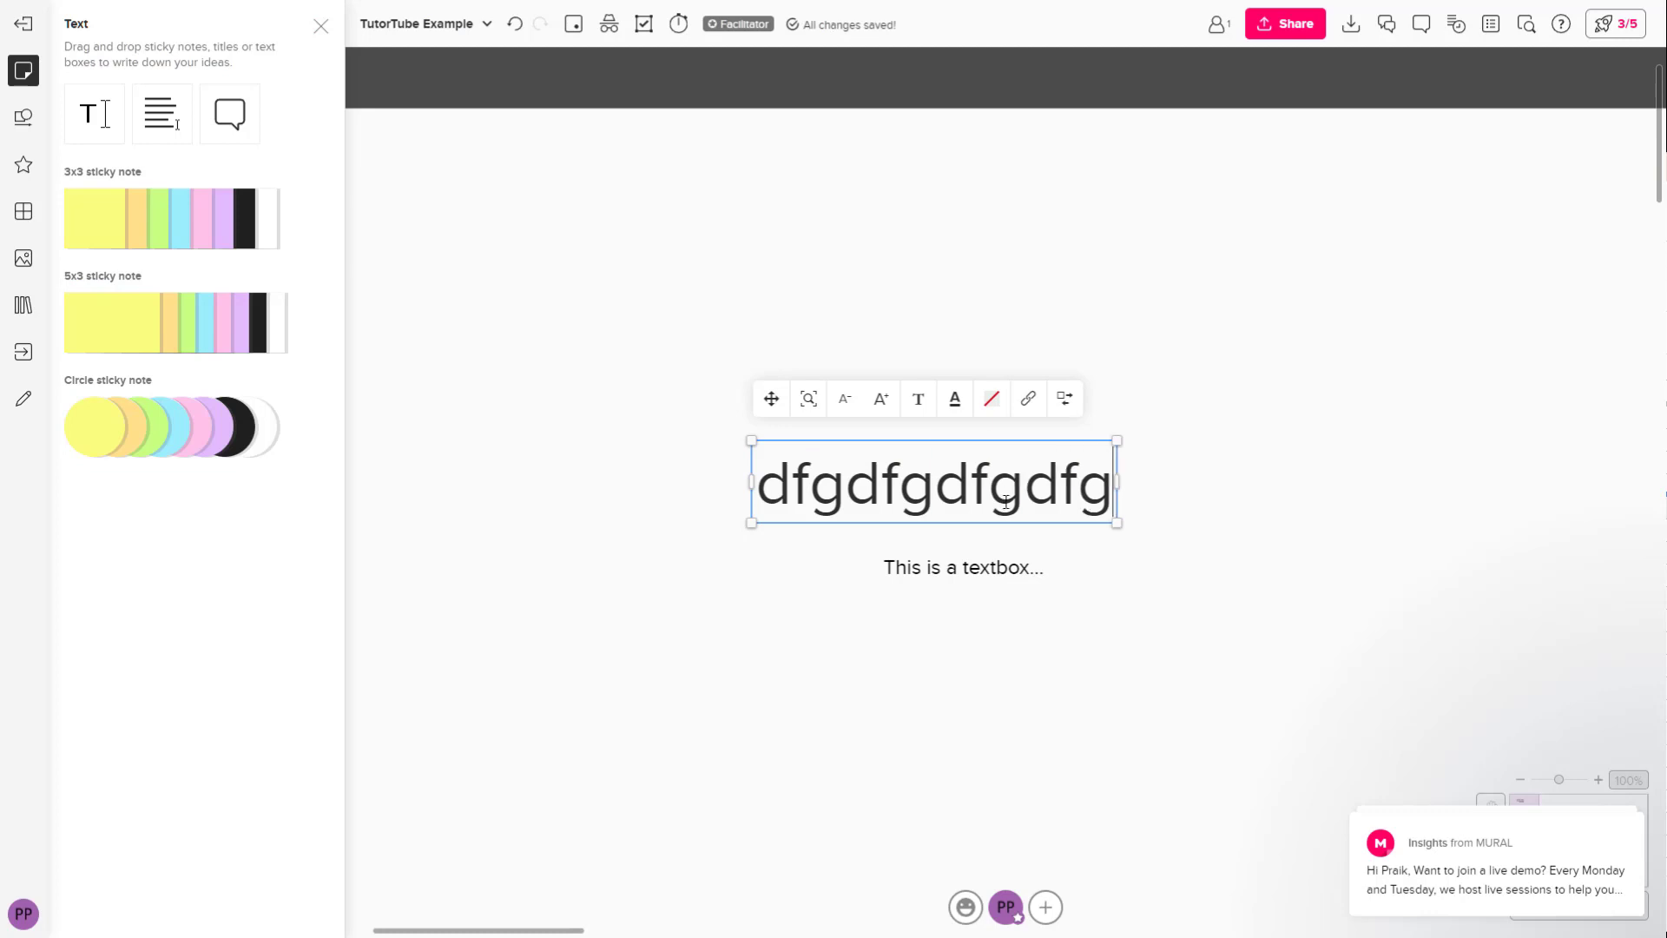
{"action": "key", "text": "Return"}
{"action": "type", "text": "dfgdfgdf"}
{"action": "left_click", "coordinate": [1412, 441]}
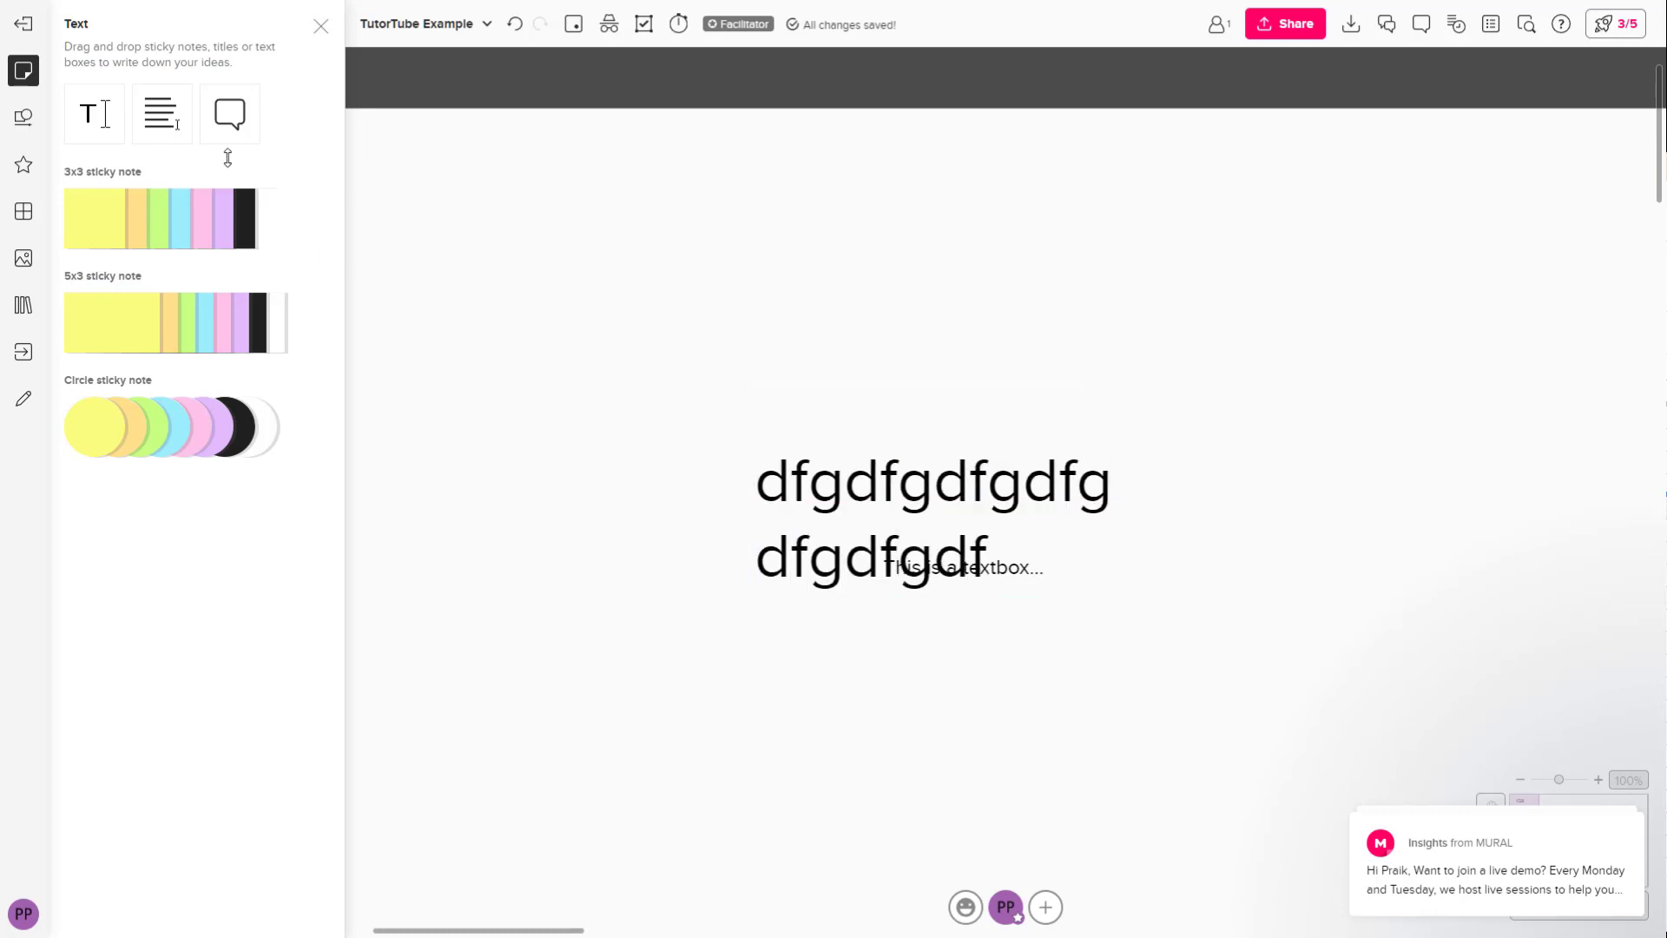
- Move the title up and the text box left, then append placeholder text to the text box
{"action": "left_click_drag", "start_coordinate": [903, 495], "coordinate": [922, 296]}
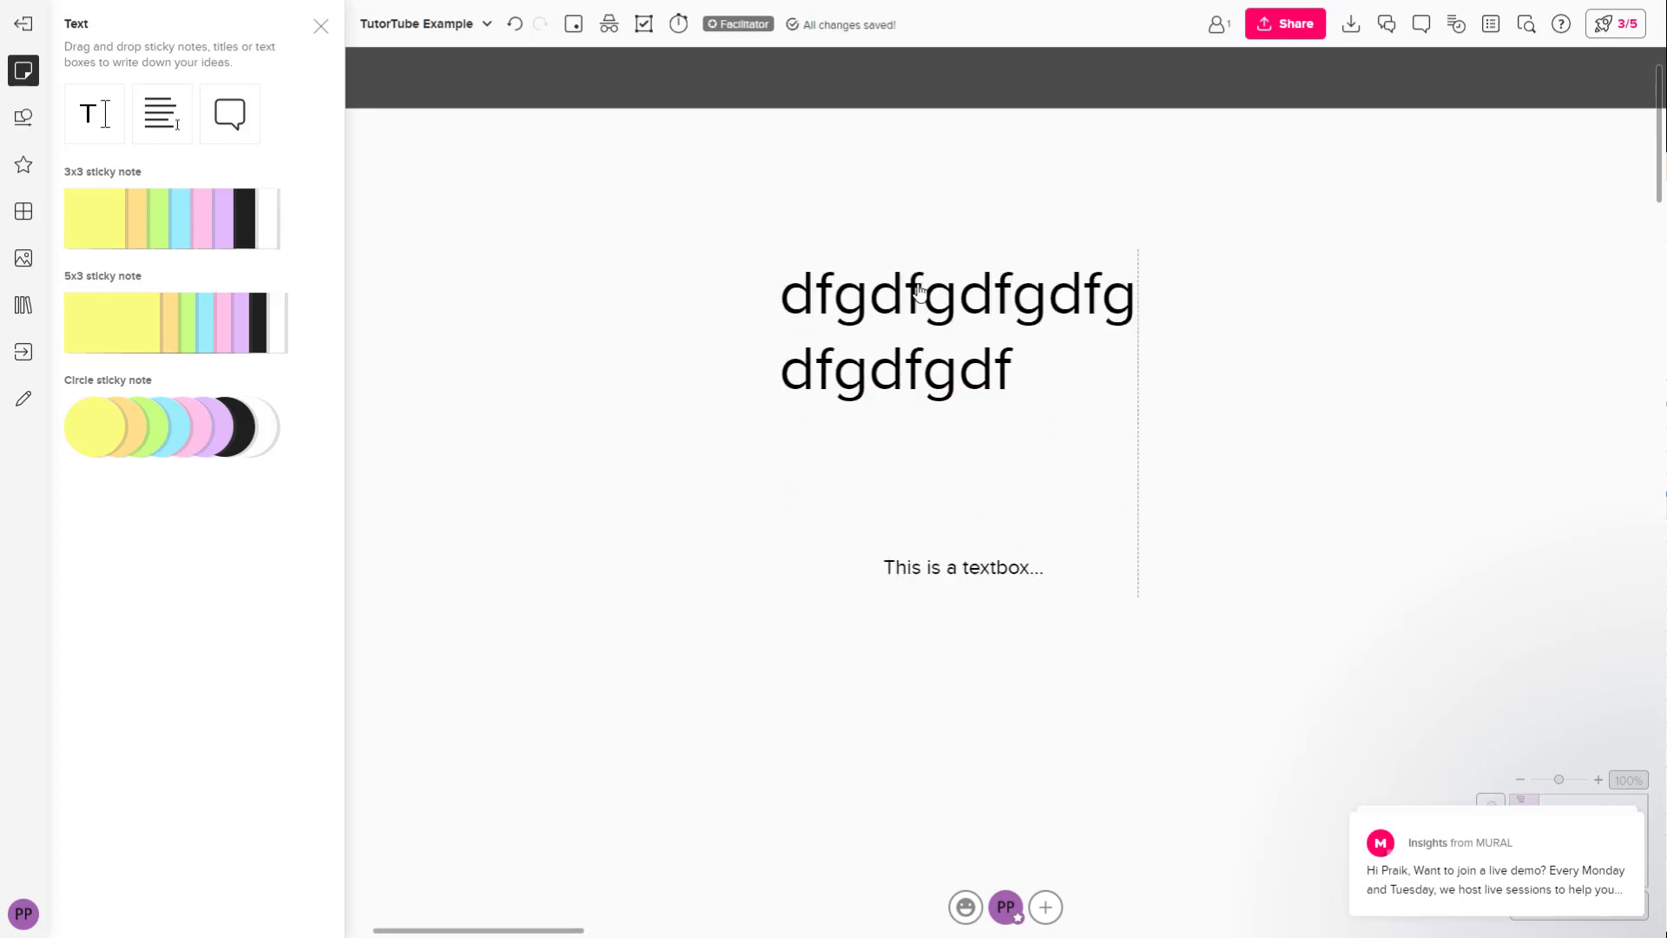
{"action": "left_click_drag", "start_coordinate": [952, 579], "coordinate": [838, 577]}
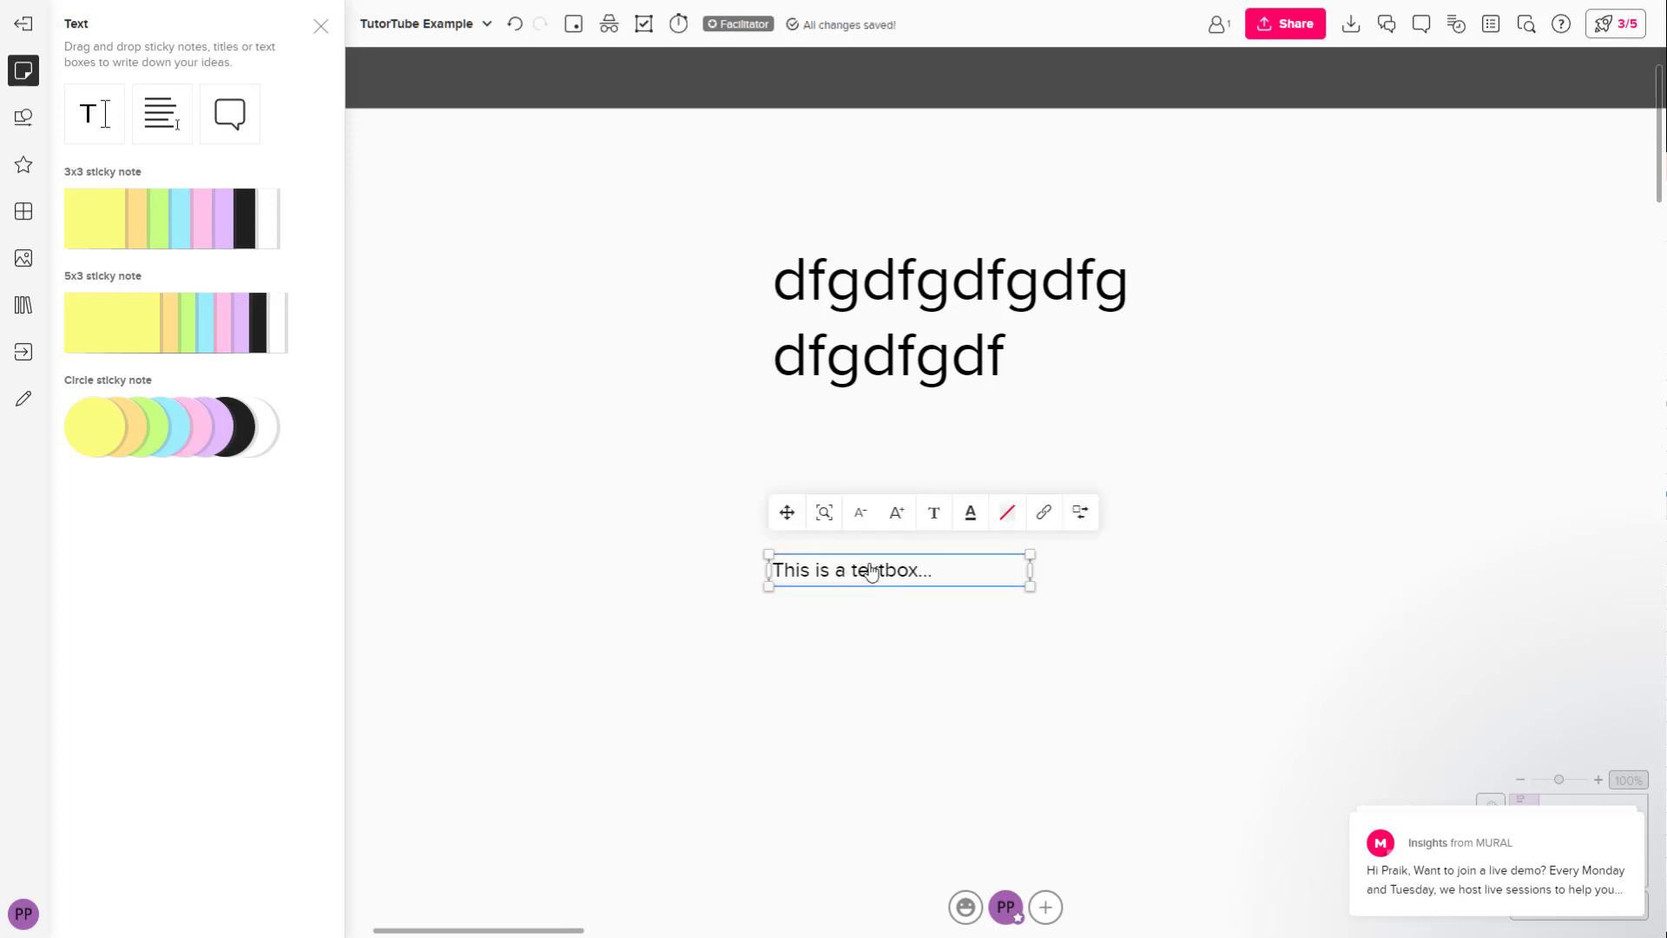
{"action": "double_click", "coordinate": [946, 589]}
{"action": "left_click", "coordinate": [981, 576]}
{"action": "type", "text": "dfgdfgdfgdfgdfgdfg"}
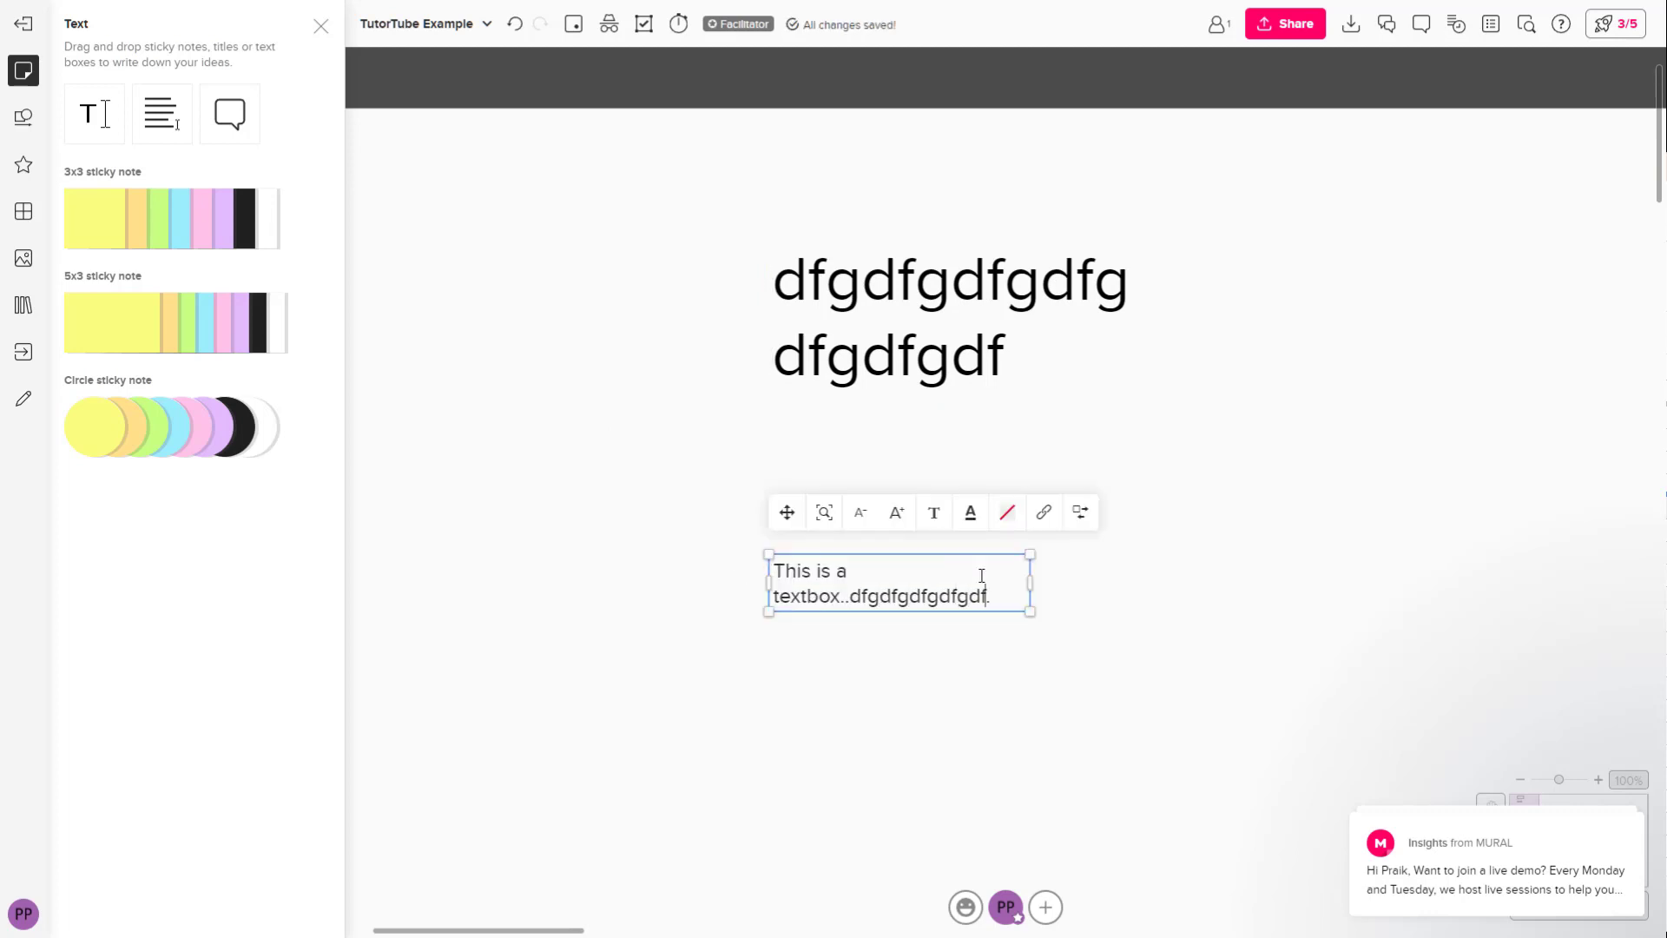
{"action": "type", "text": "dfgdfgdfgdf df df"}
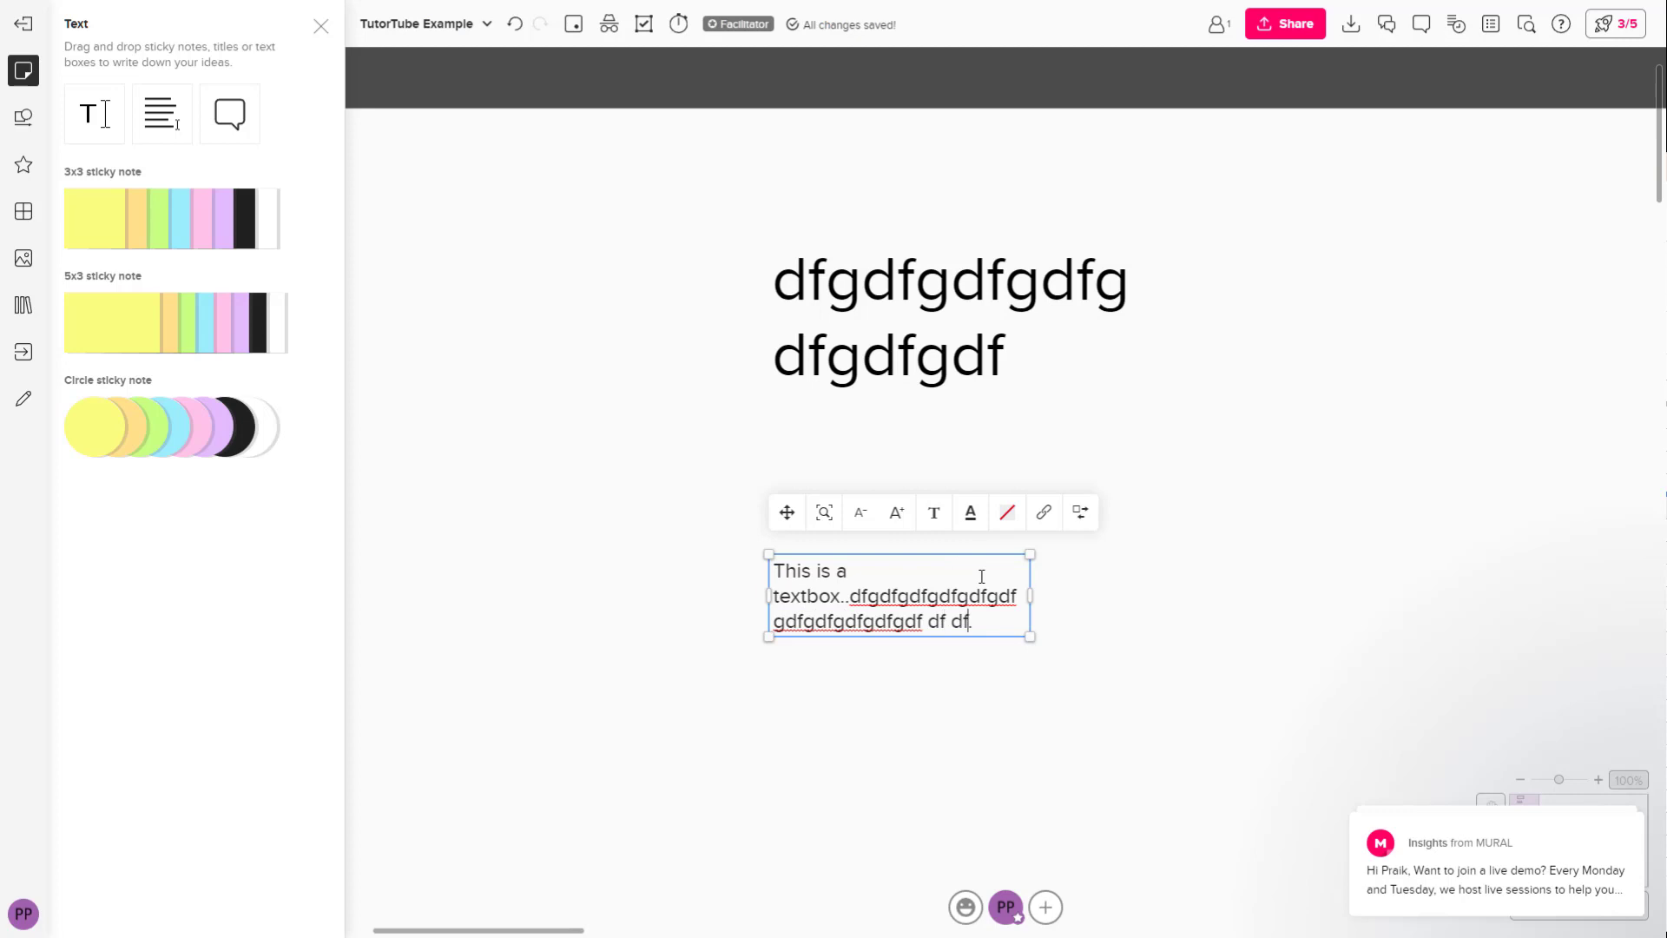
{"action": "type", "text": "dfdgfd df gddfgdf"}
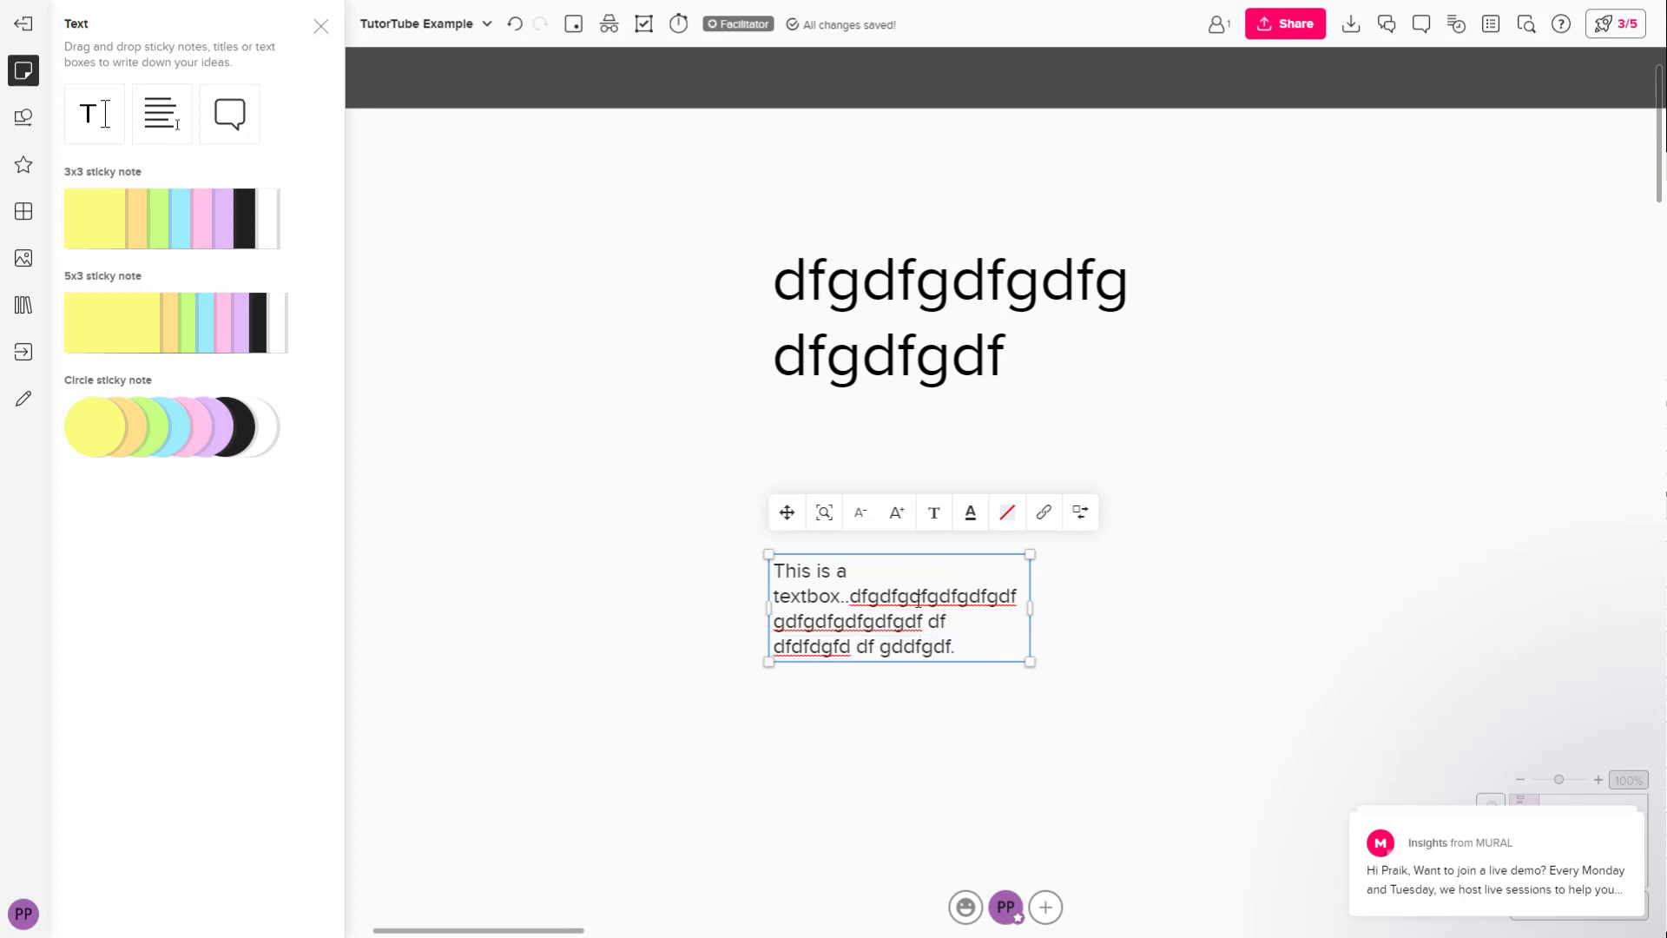
- Adjust the text box font size up, then back down to a readable size
{"action": "left_click", "coordinate": [897, 514]}
{"action": "left_click", "coordinate": [898, 516]}
{"action": "left_click", "coordinate": [891, 516]}
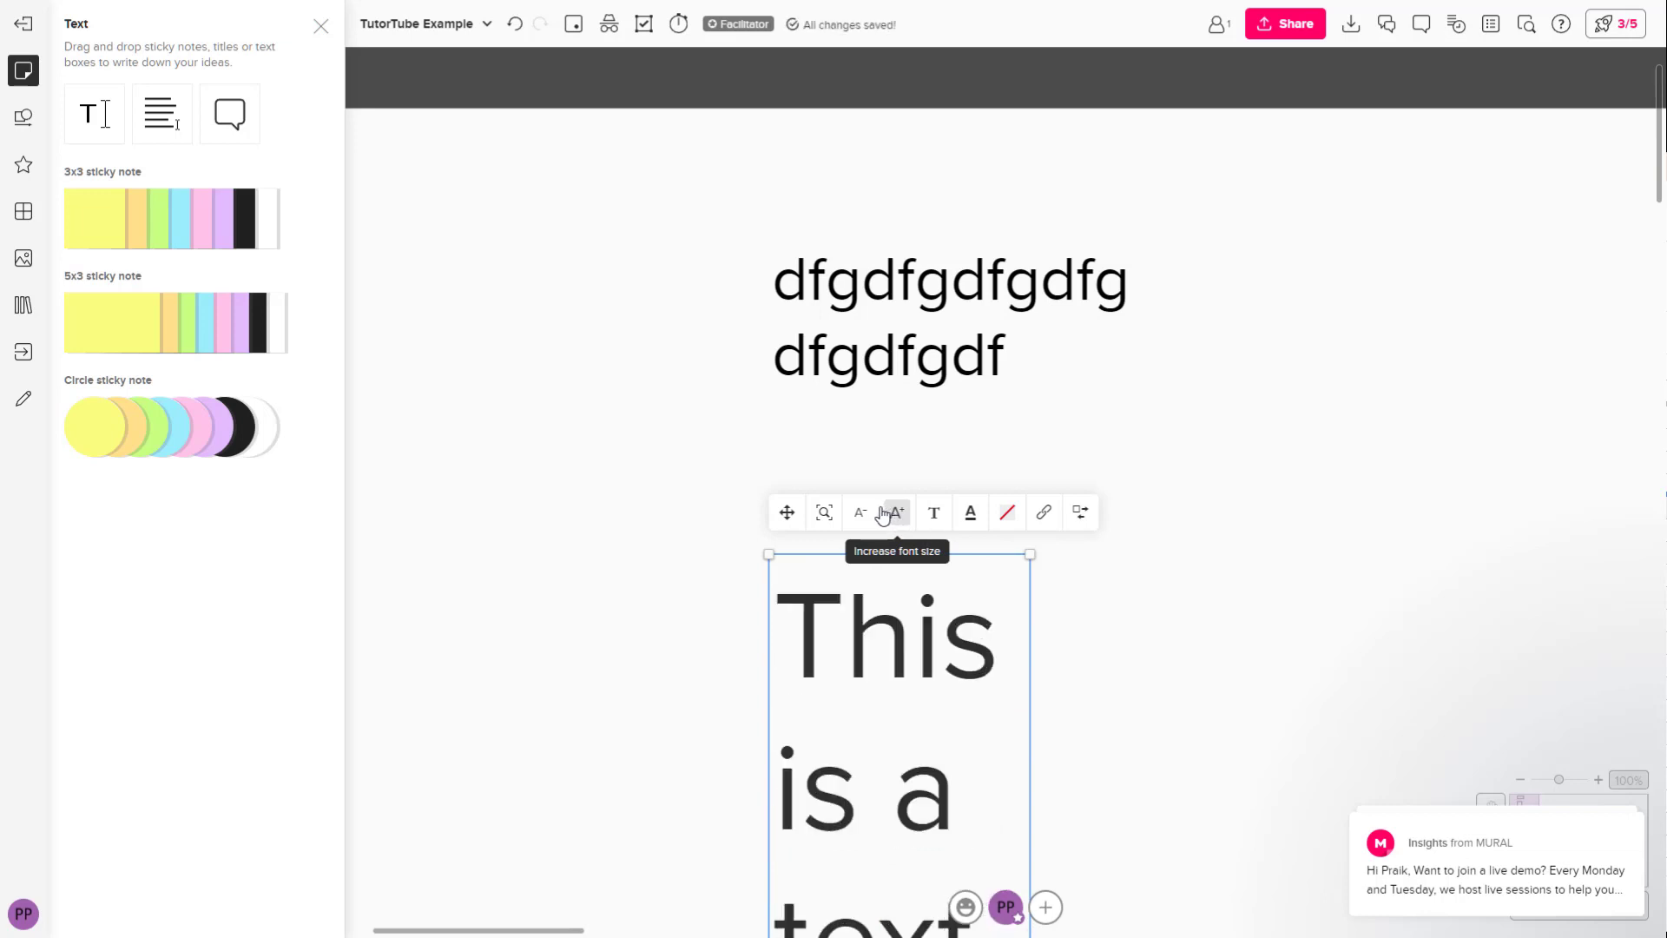
{"action": "left_click", "coordinate": [890, 516]}
{"action": "left_click", "coordinate": [870, 515]}
{"action": "left_click", "coordinate": [869, 514]}
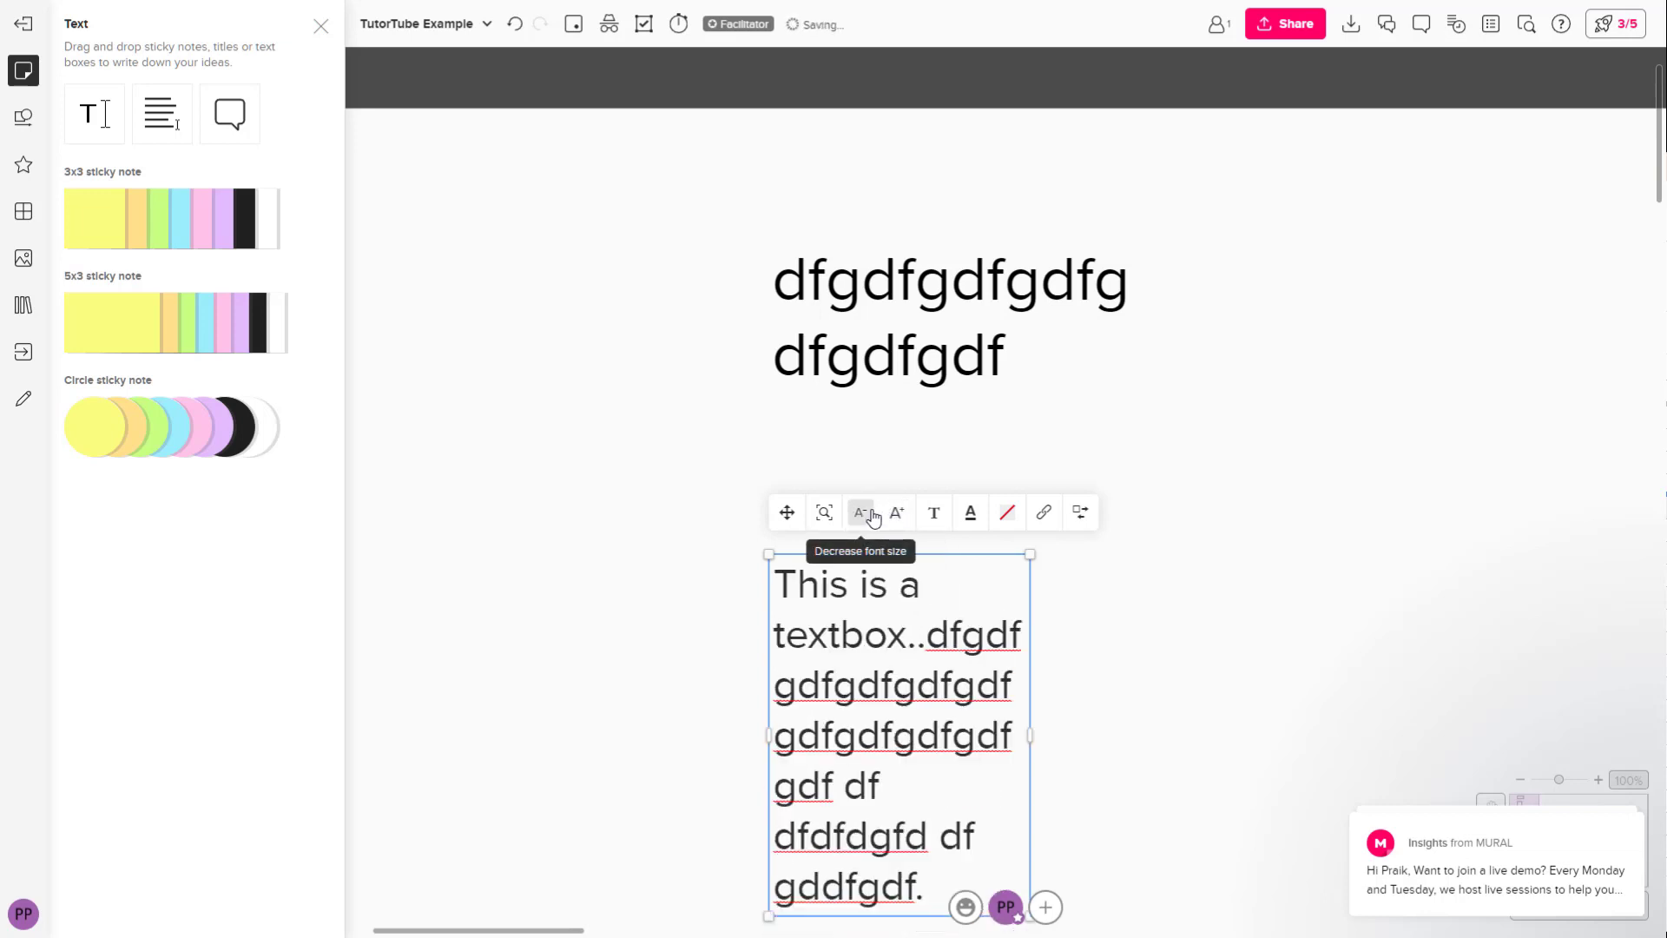
{"action": "left_click", "coordinate": [869, 514]}
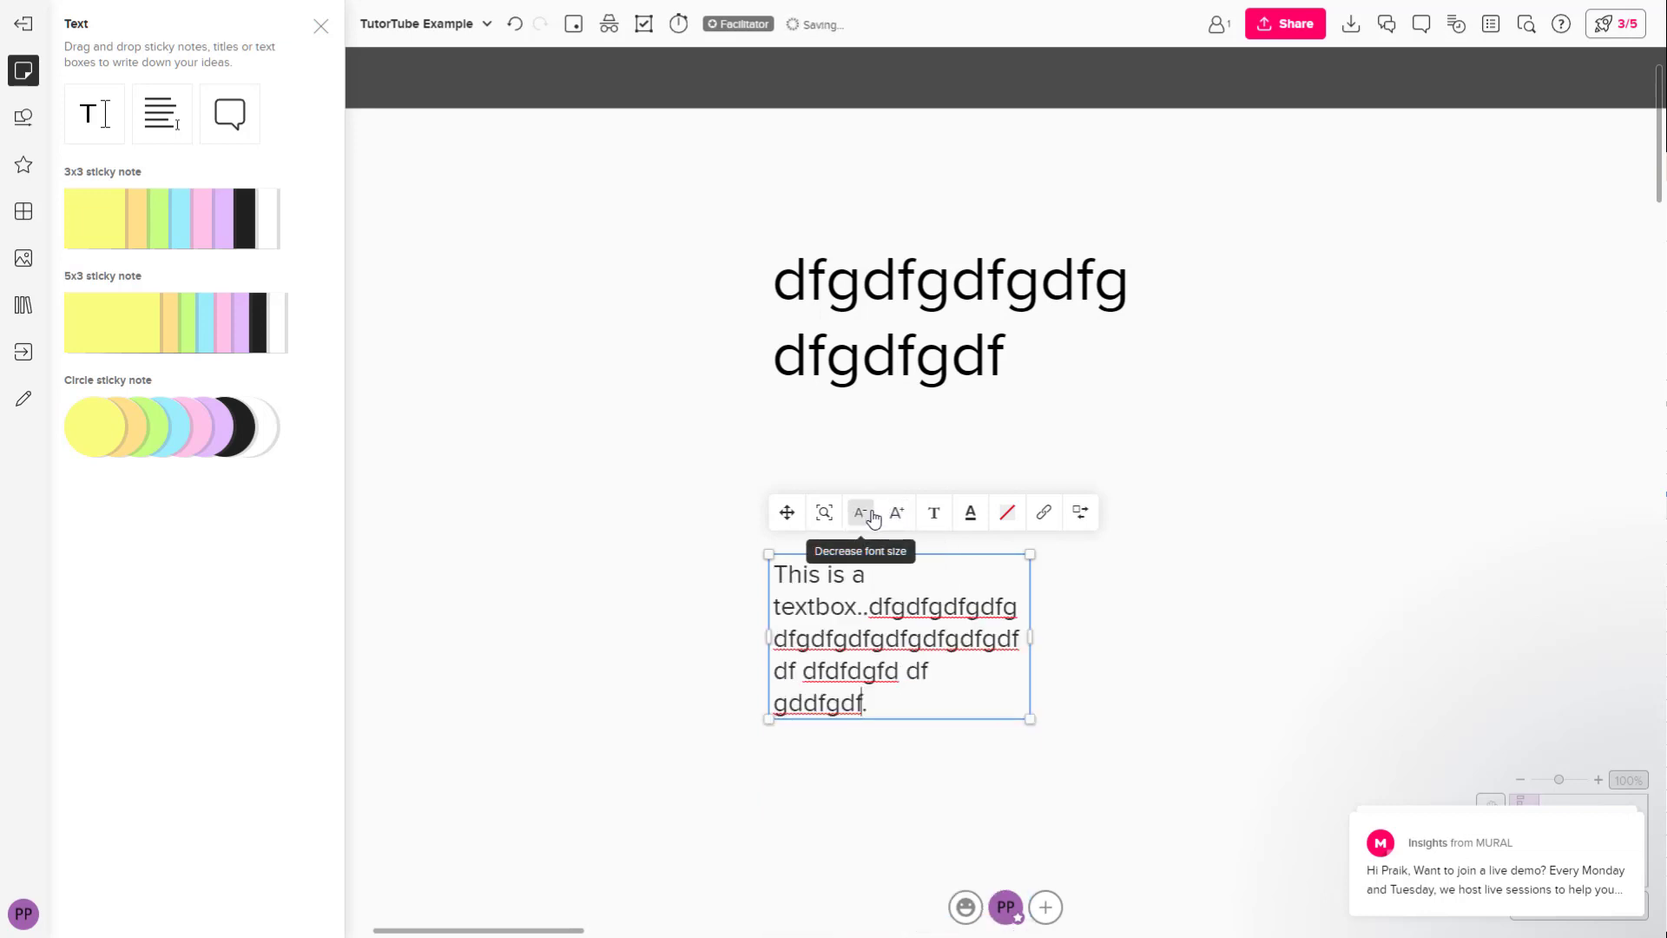
- Set the text box font to Adelle, after trying Marker Felt and Blambot Casual
{"action": "left_click", "coordinate": [937, 514]}
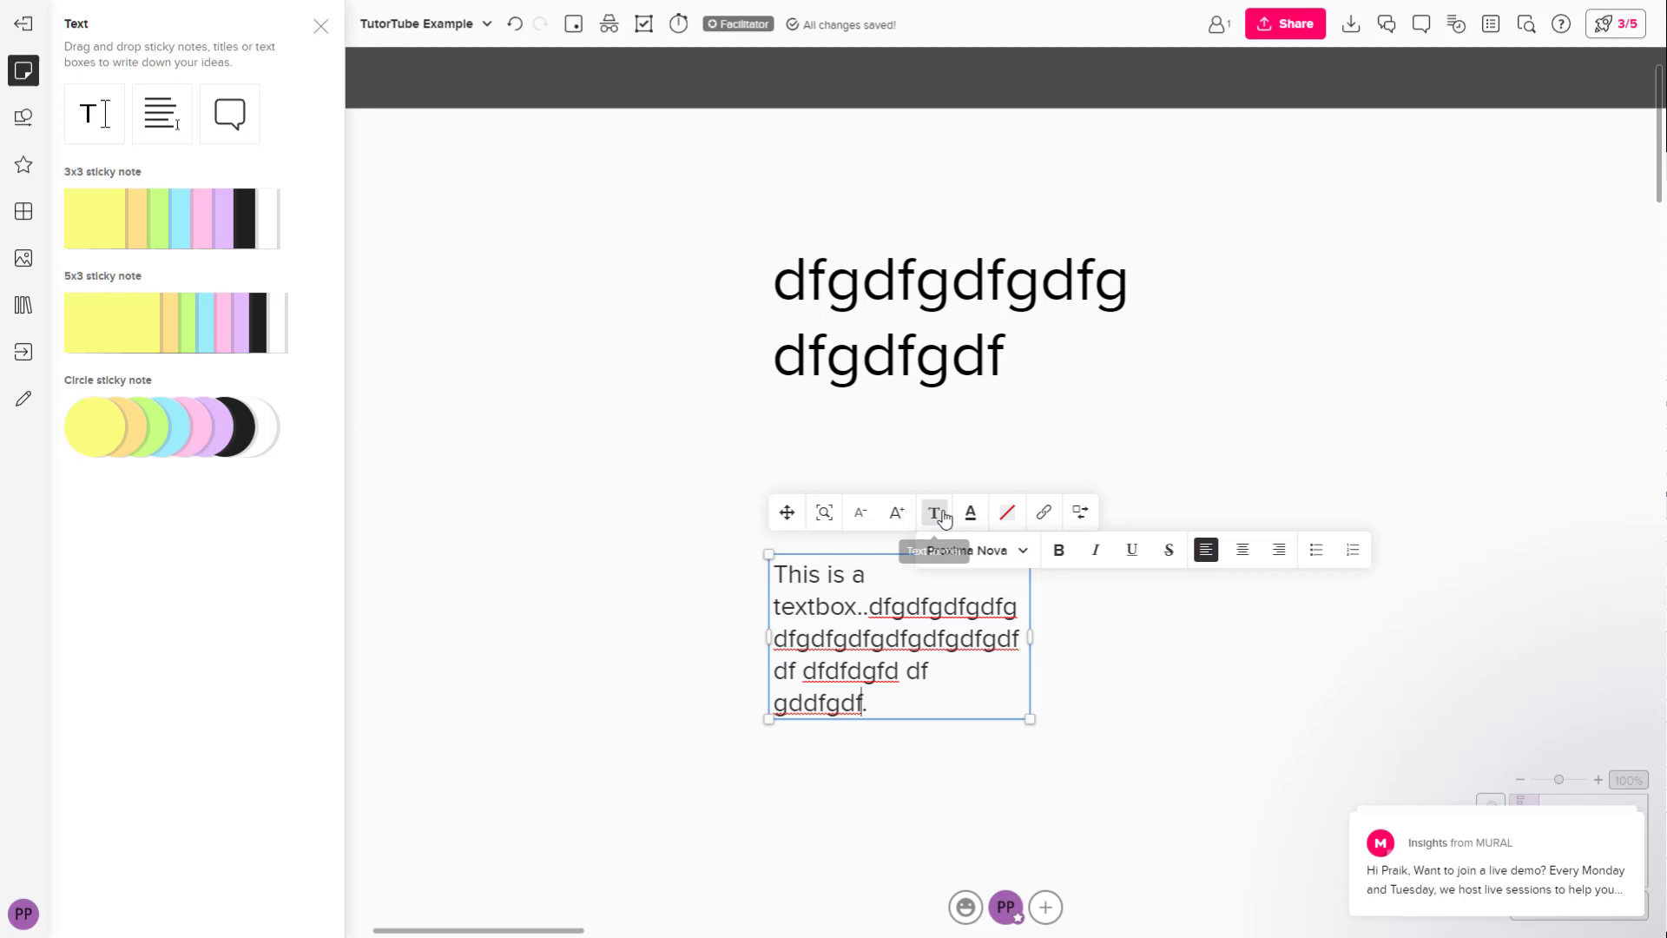
{"action": "left_click", "coordinate": [1024, 552]}
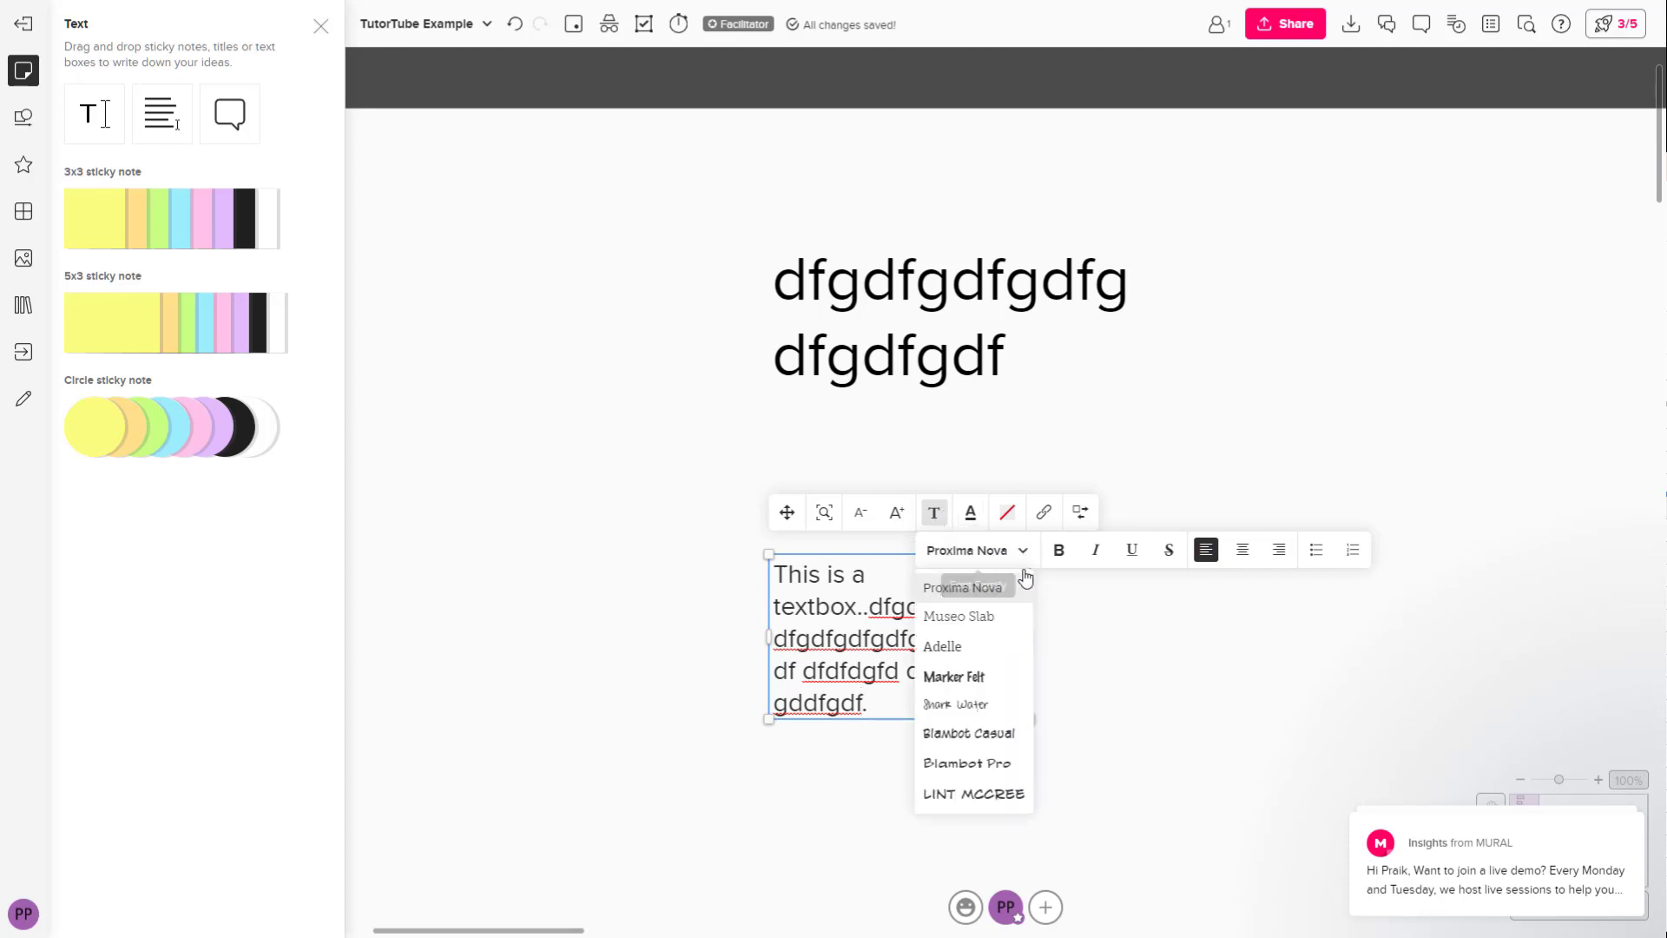
{"action": "left_click", "coordinate": [1007, 675]}
{"action": "left_click", "coordinate": [1003, 556]}
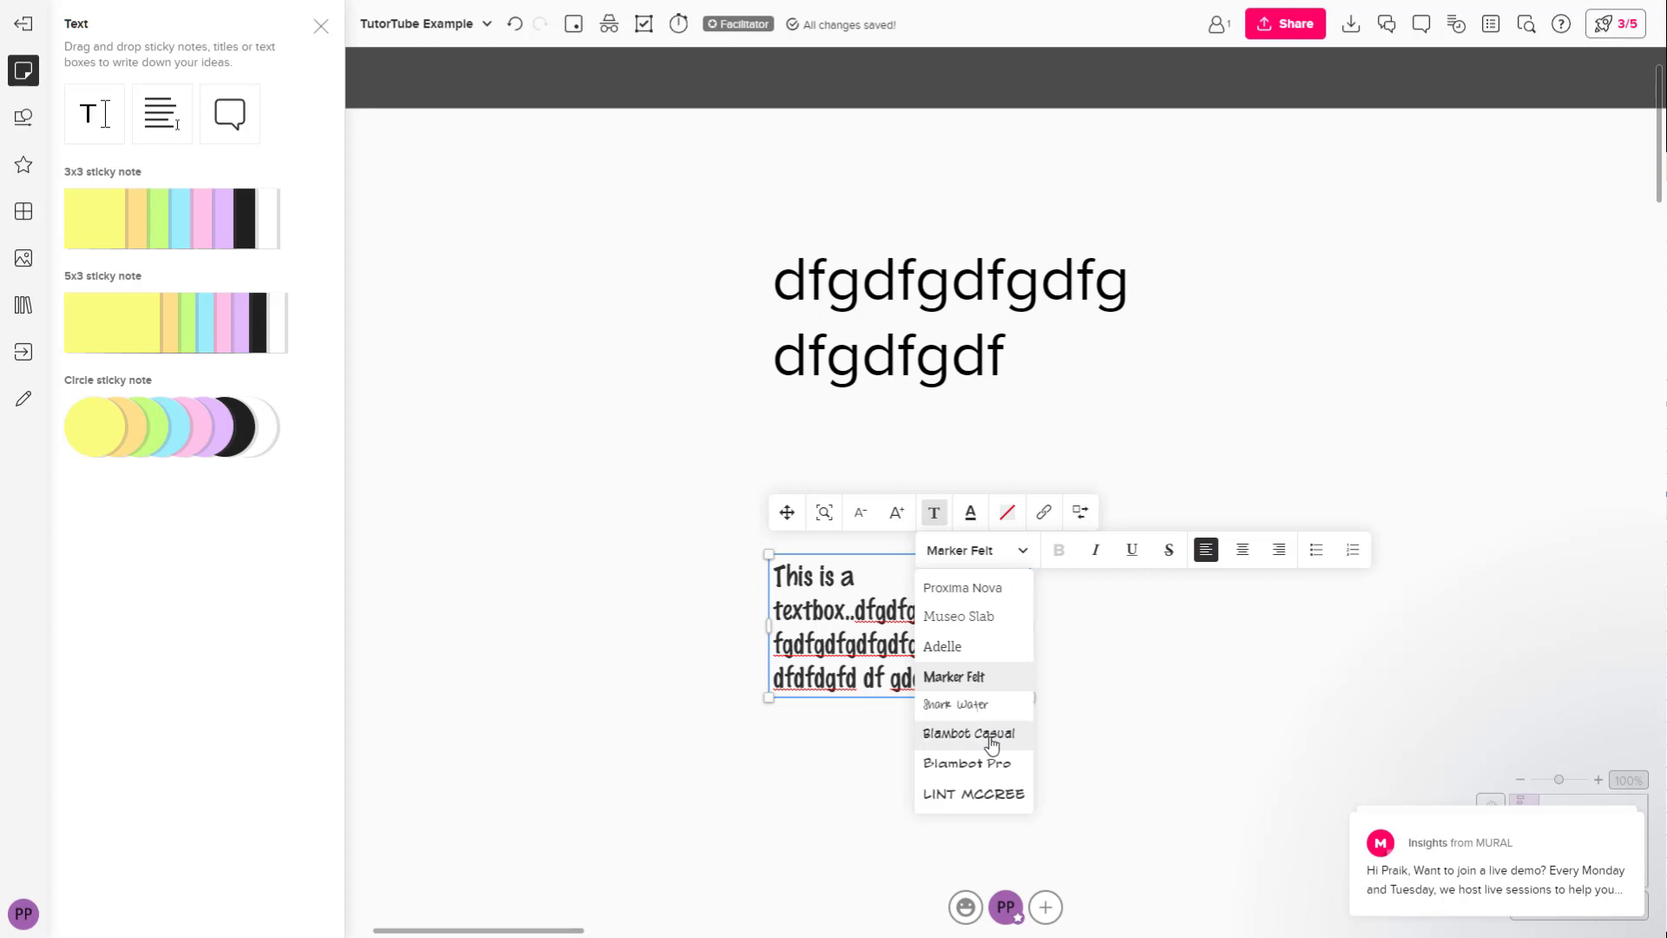
{"action": "left_click", "coordinate": [990, 738]}
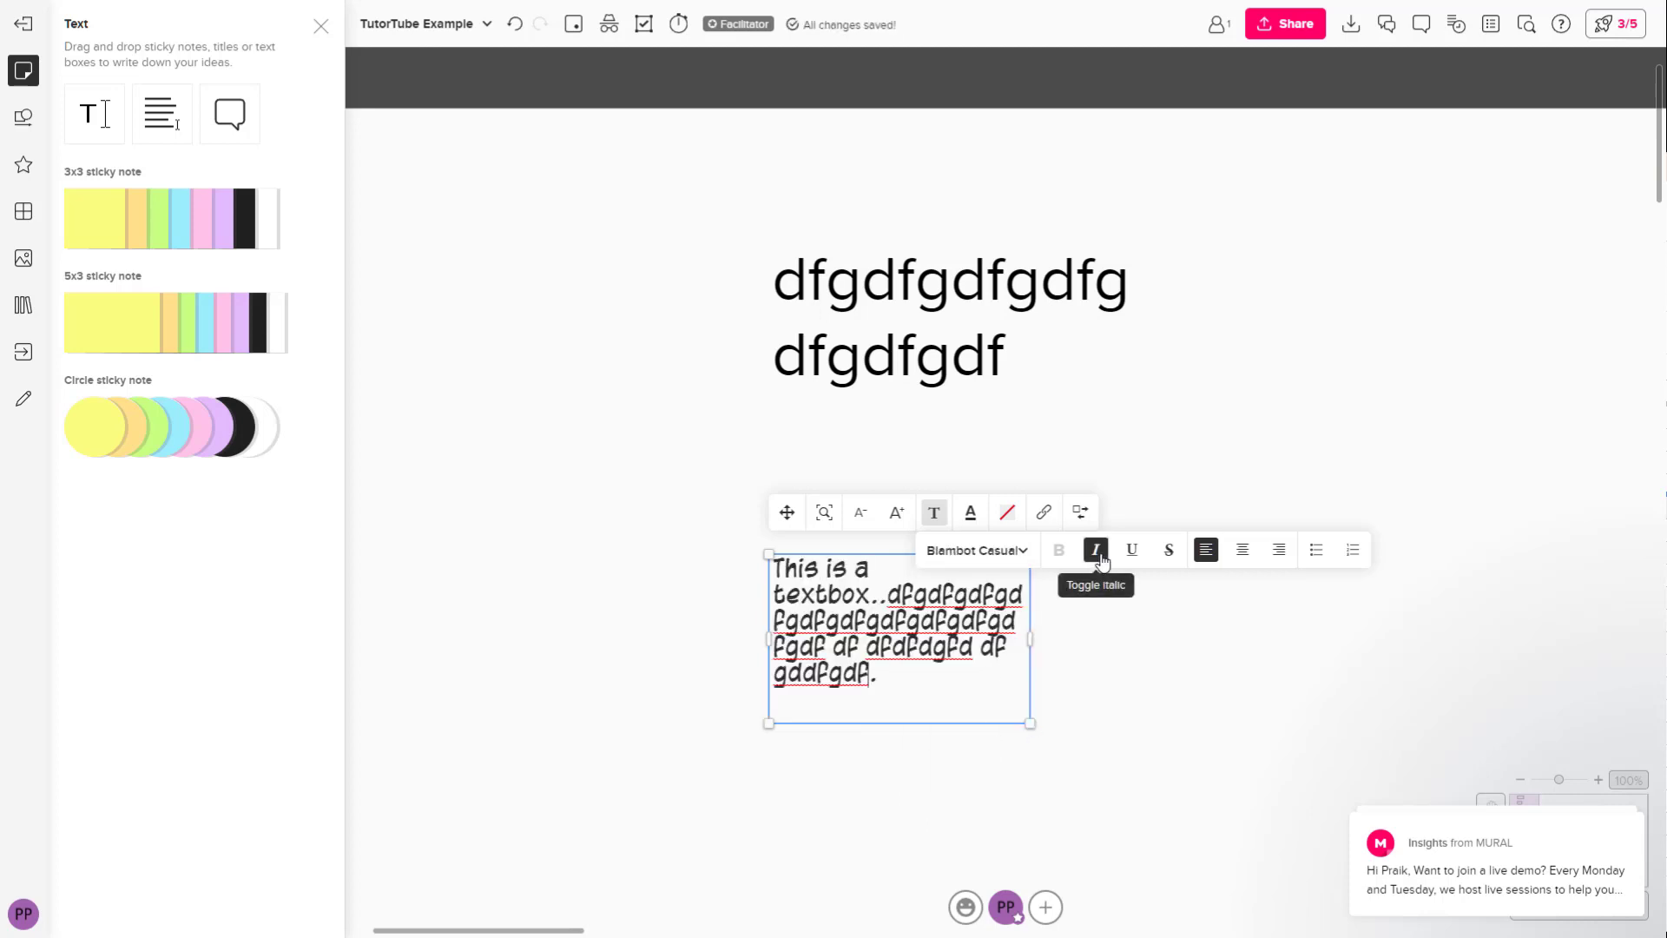
{"action": "left_click", "coordinate": [998, 552]}
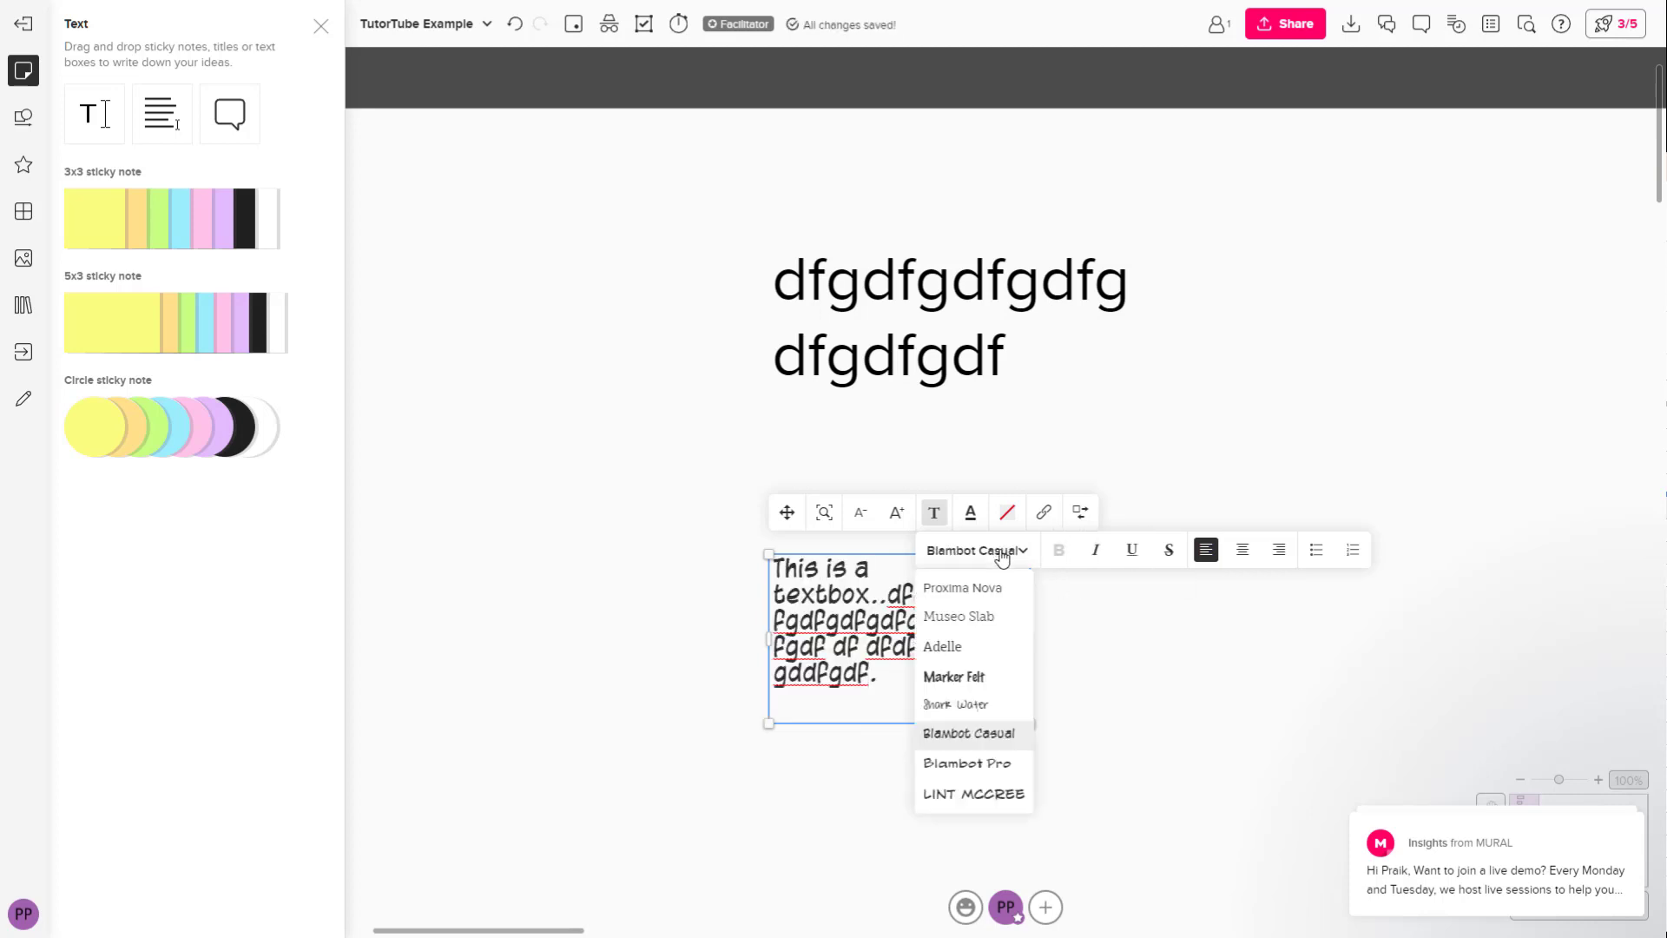
{"action": "left_click", "coordinate": [979, 647]}
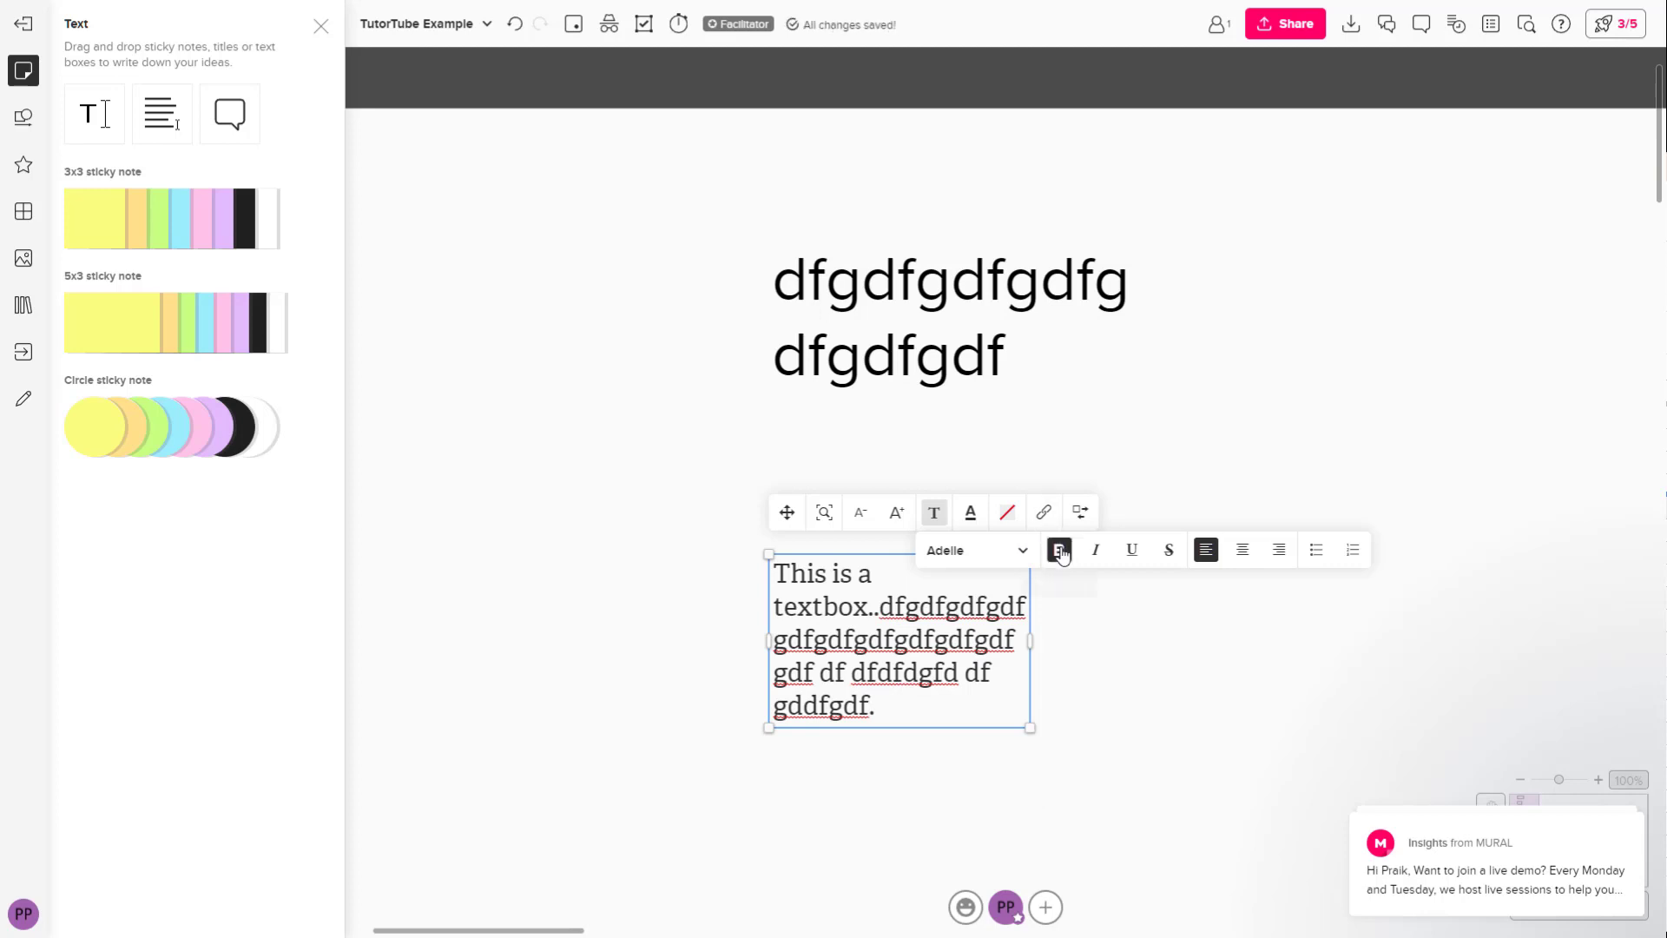
- Make 'fgdfgdf' on the second line bold
{"action": "key", "text": "shift+Left"}
{"action": "key", "text": "shift+Left"}
{"action": "key", "text": "shift+Left"}
{"action": "key", "text": "shift+Left"}
{"action": "key", "text": "shift+Left"}
{"action": "key", "text": "shift+Left"}
{"action": "key", "text": "shift+Left"}
{"action": "key", "text": "shift+Left"}
{"action": "key", "text": "shift+Left"}
{"action": "key", "text": "shift+Left"}
{"action": "key", "text": "shift+Left"}
{"action": "key", "text": "shift+Left"}
{"action": "key", "text": "shift+Left"}
{"action": "key", "text": "shift+Left"}
{"action": "left_click", "coordinate": [835, 574], "text": "shift"}
{"action": "left_click", "coordinate": [940, 586]}
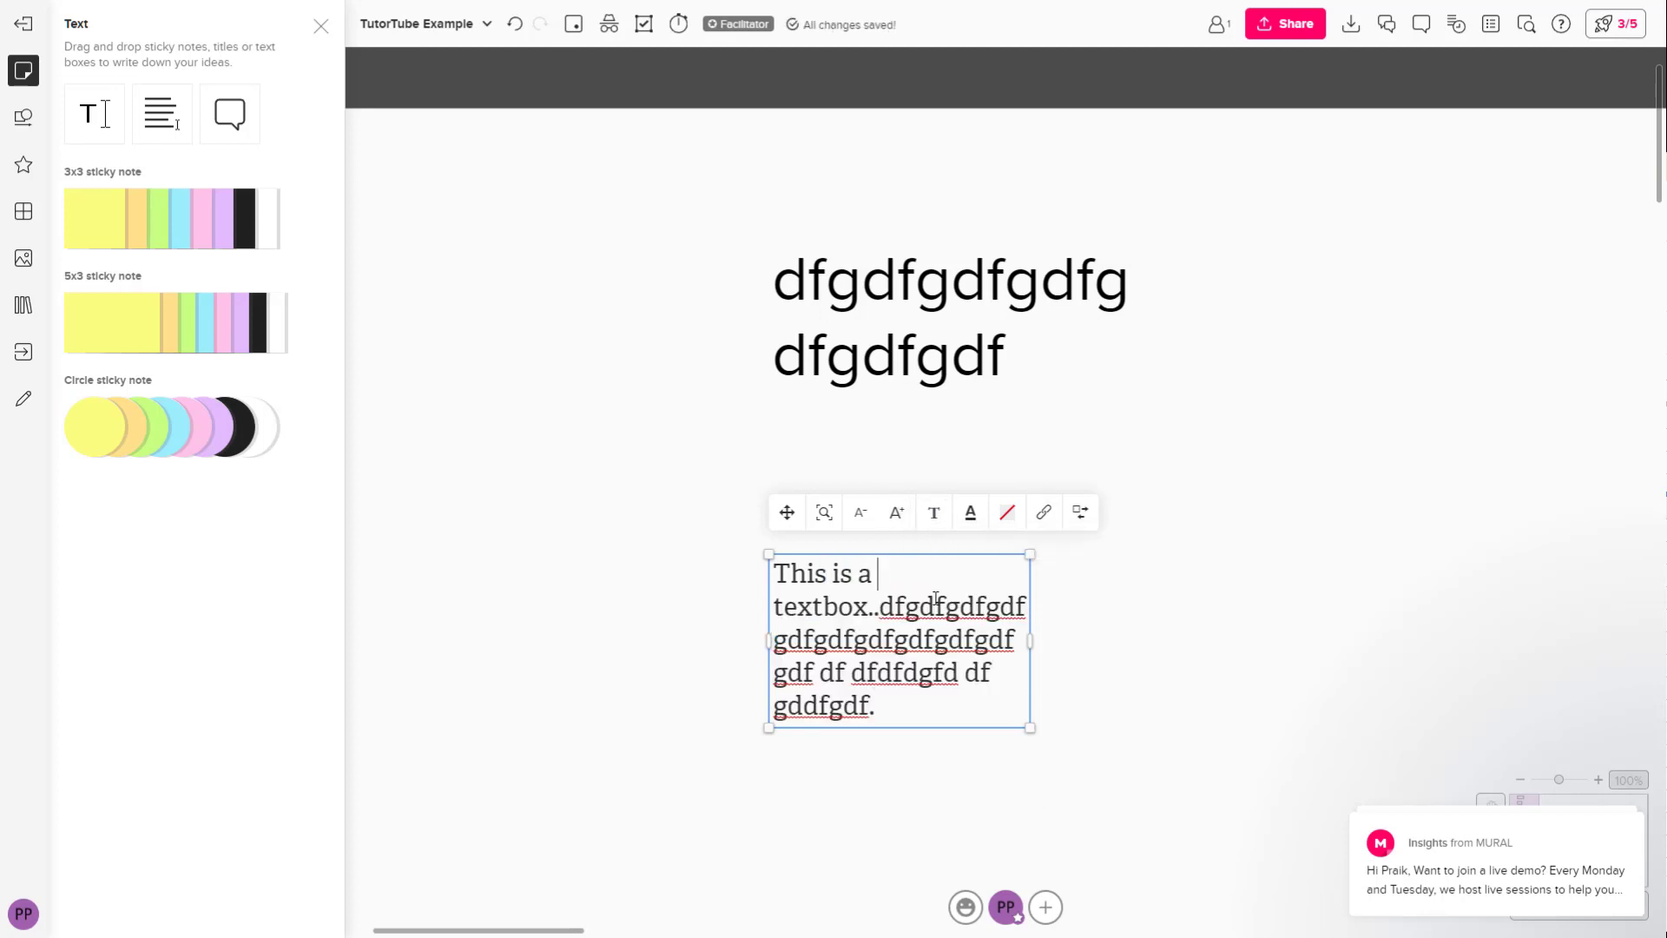
{"action": "left_click", "coordinate": [934, 512]}
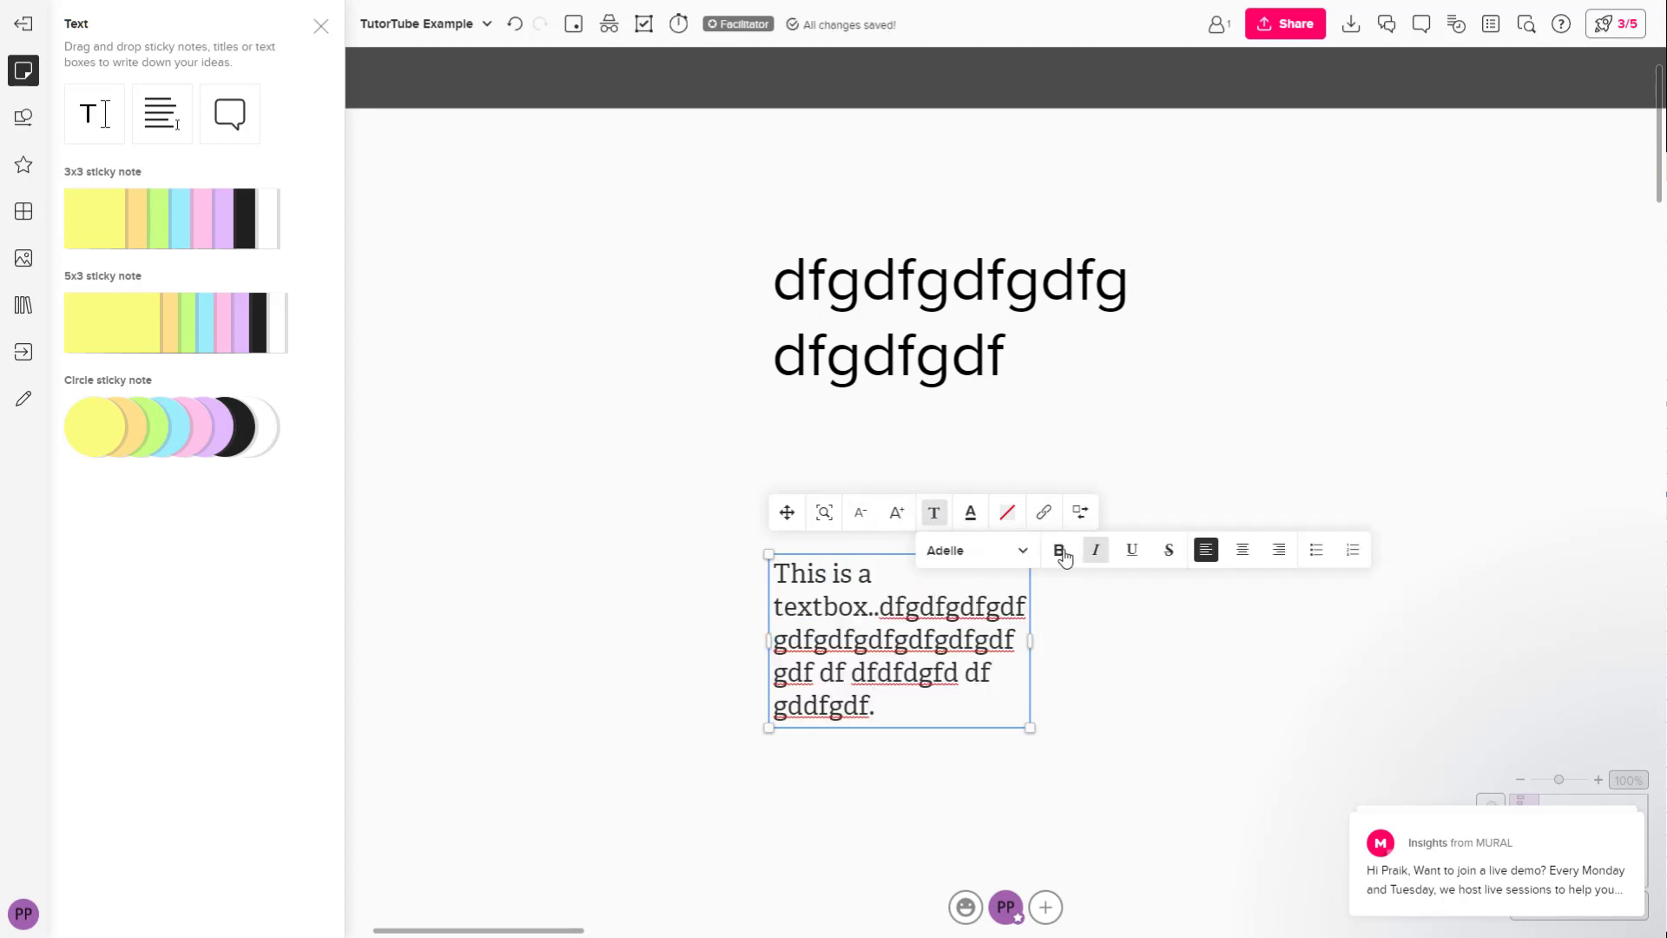
{"action": "left_click_drag", "start_coordinate": [894, 606], "coordinate": [985, 606]}
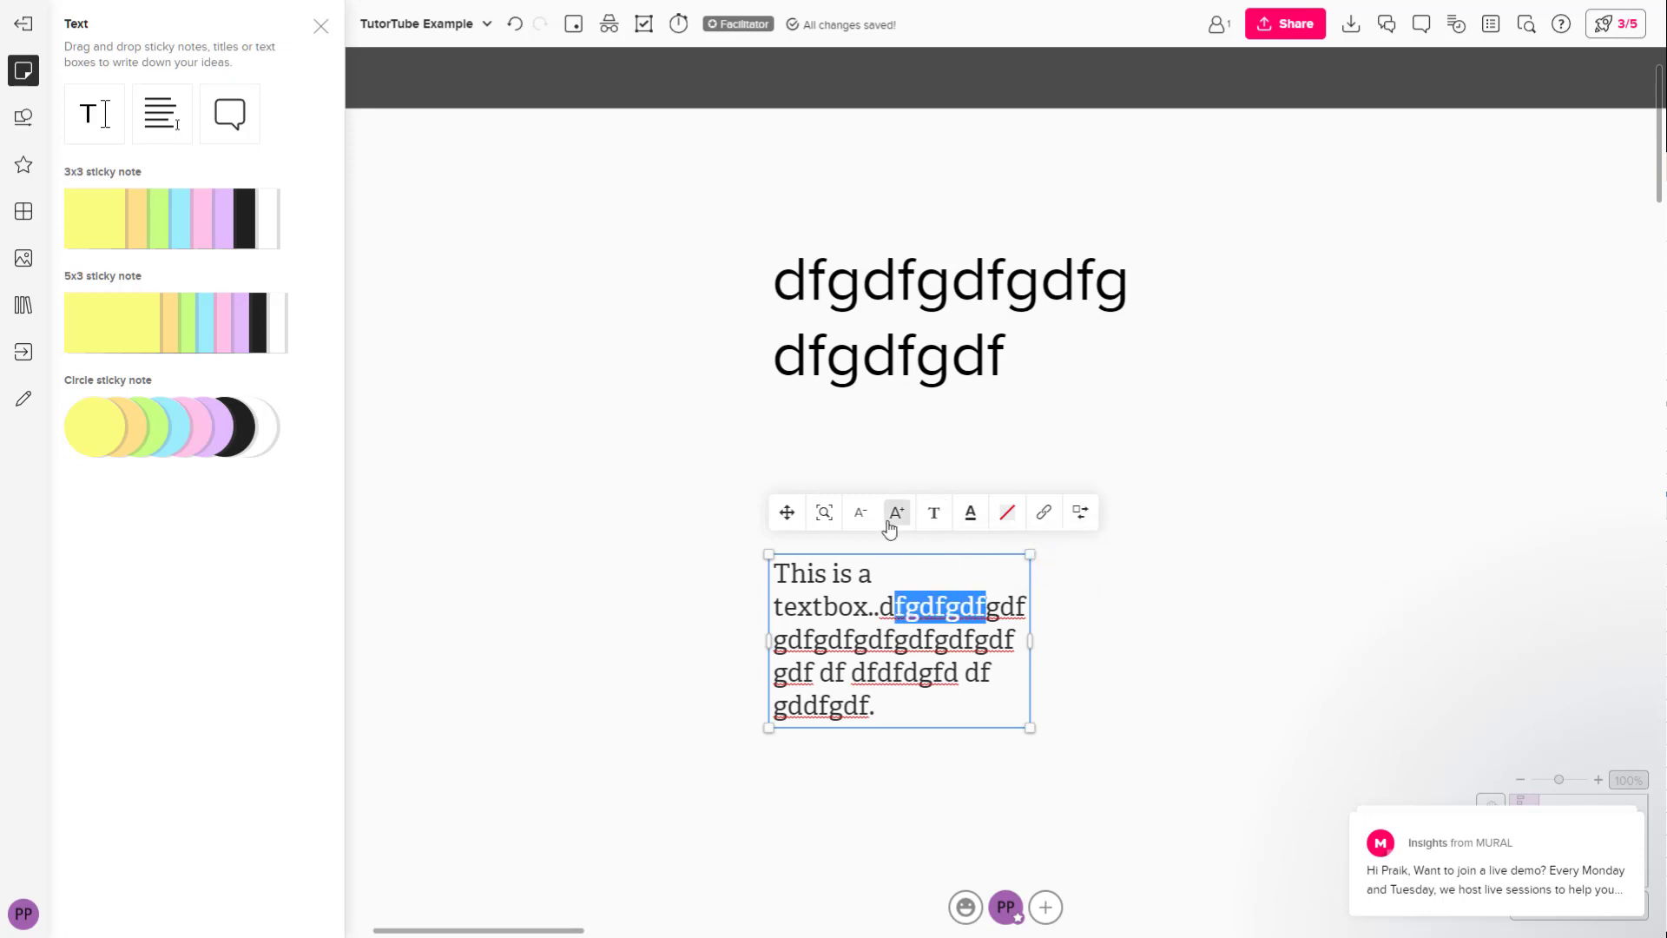
{"action": "left_click", "coordinate": [934, 513]}
{"action": "left_click", "coordinate": [1058, 549]}
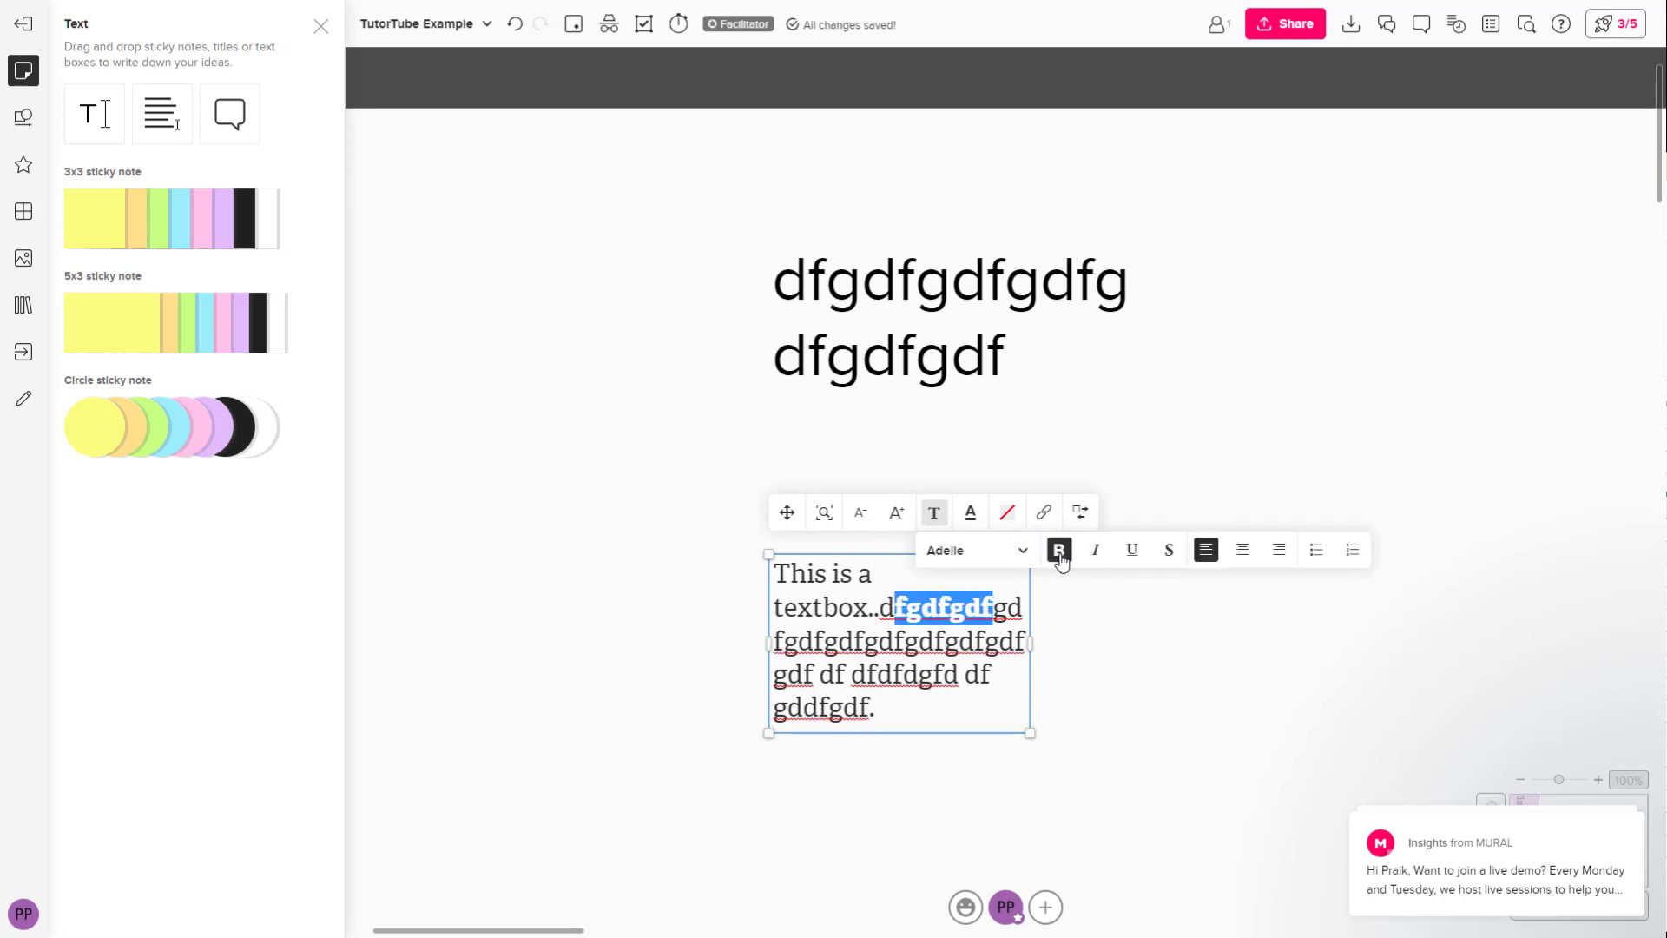
- Apply italic, underline and strikethrough to 'fgdfgdf'
{"action": "left_click", "coordinate": [1095, 554]}
{"action": "left_click", "coordinate": [1130, 552]}
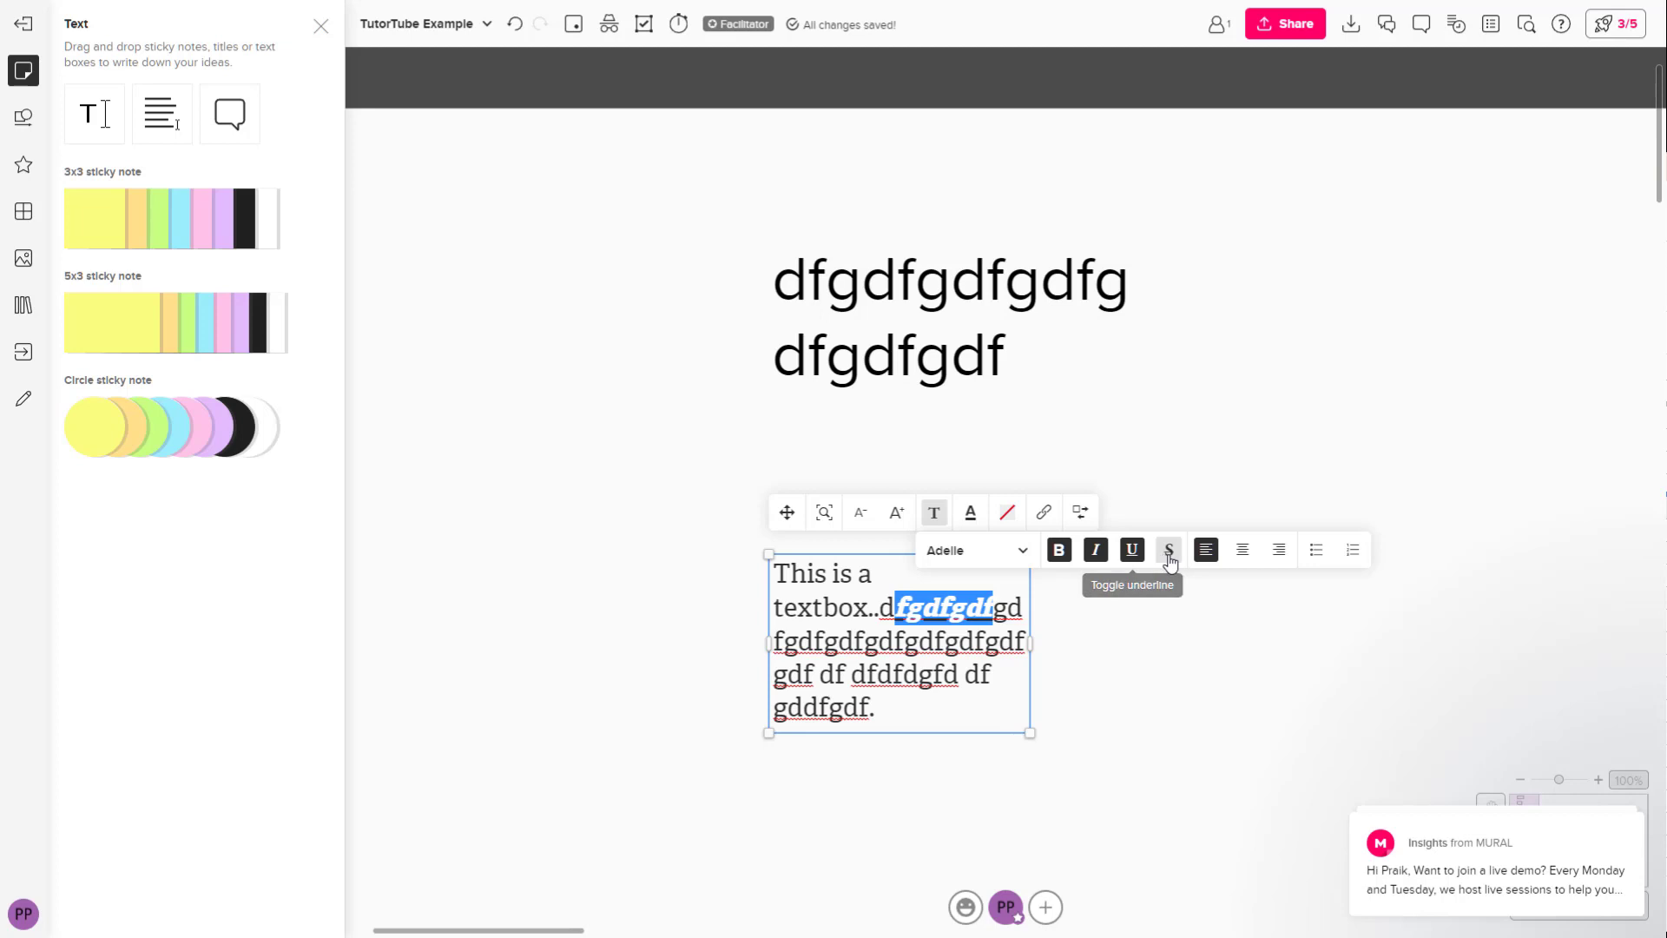
{"action": "left_click", "coordinate": [1168, 555]}
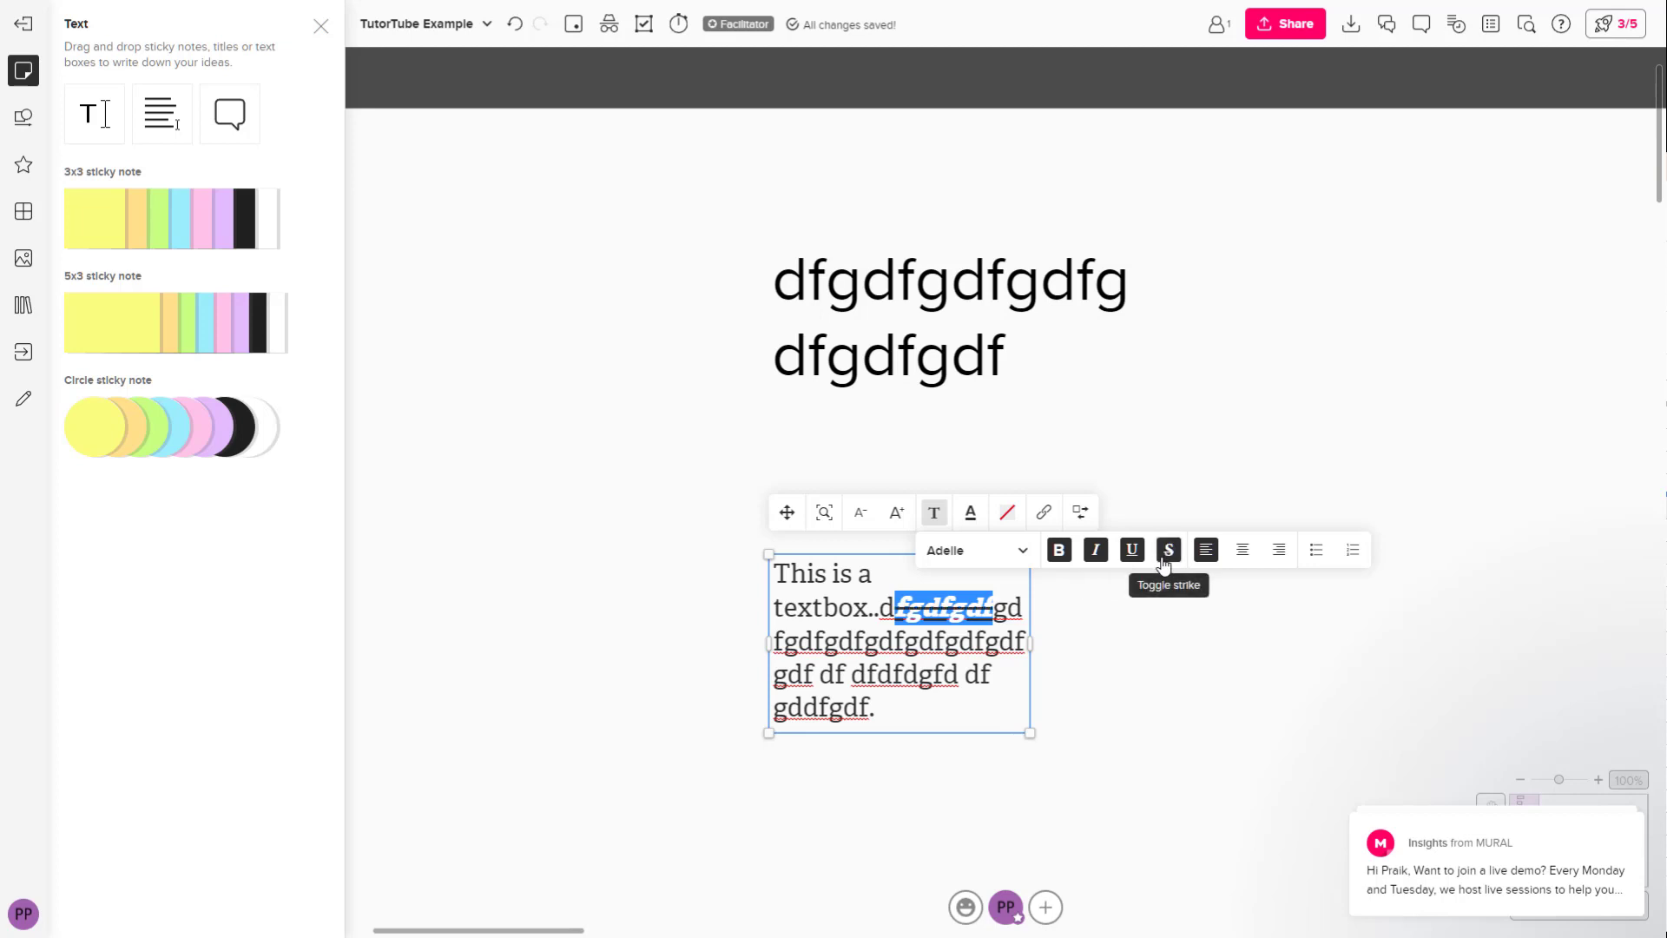
- Remove strikethrough, underline, italic and bold from 'fgdfgdf'
{"action": "left_click", "coordinate": [1168, 549]}
{"action": "left_click", "coordinate": [1131, 550]}
{"action": "left_click", "coordinate": [1094, 550]}
{"action": "left_click", "coordinate": [1058, 550]}
{"action": "left_click", "coordinate": [963, 632]}
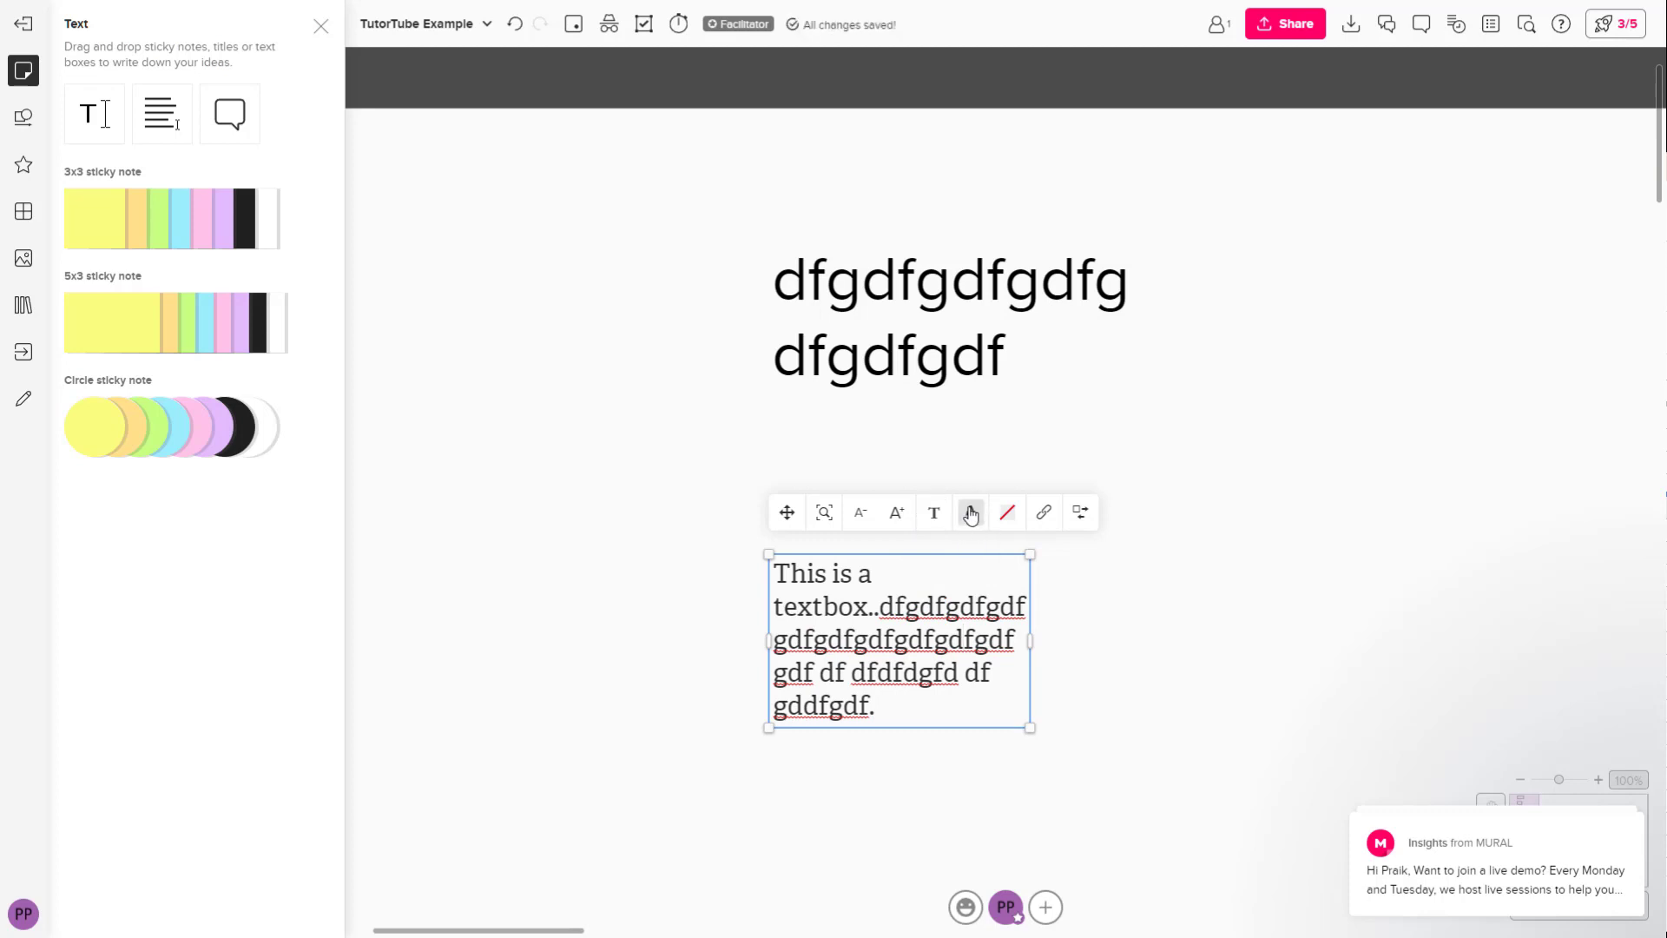
- Right-align the text box text, after trying center, and format it as a bulleted list
{"action": "left_click", "coordinate": [934, 512]}
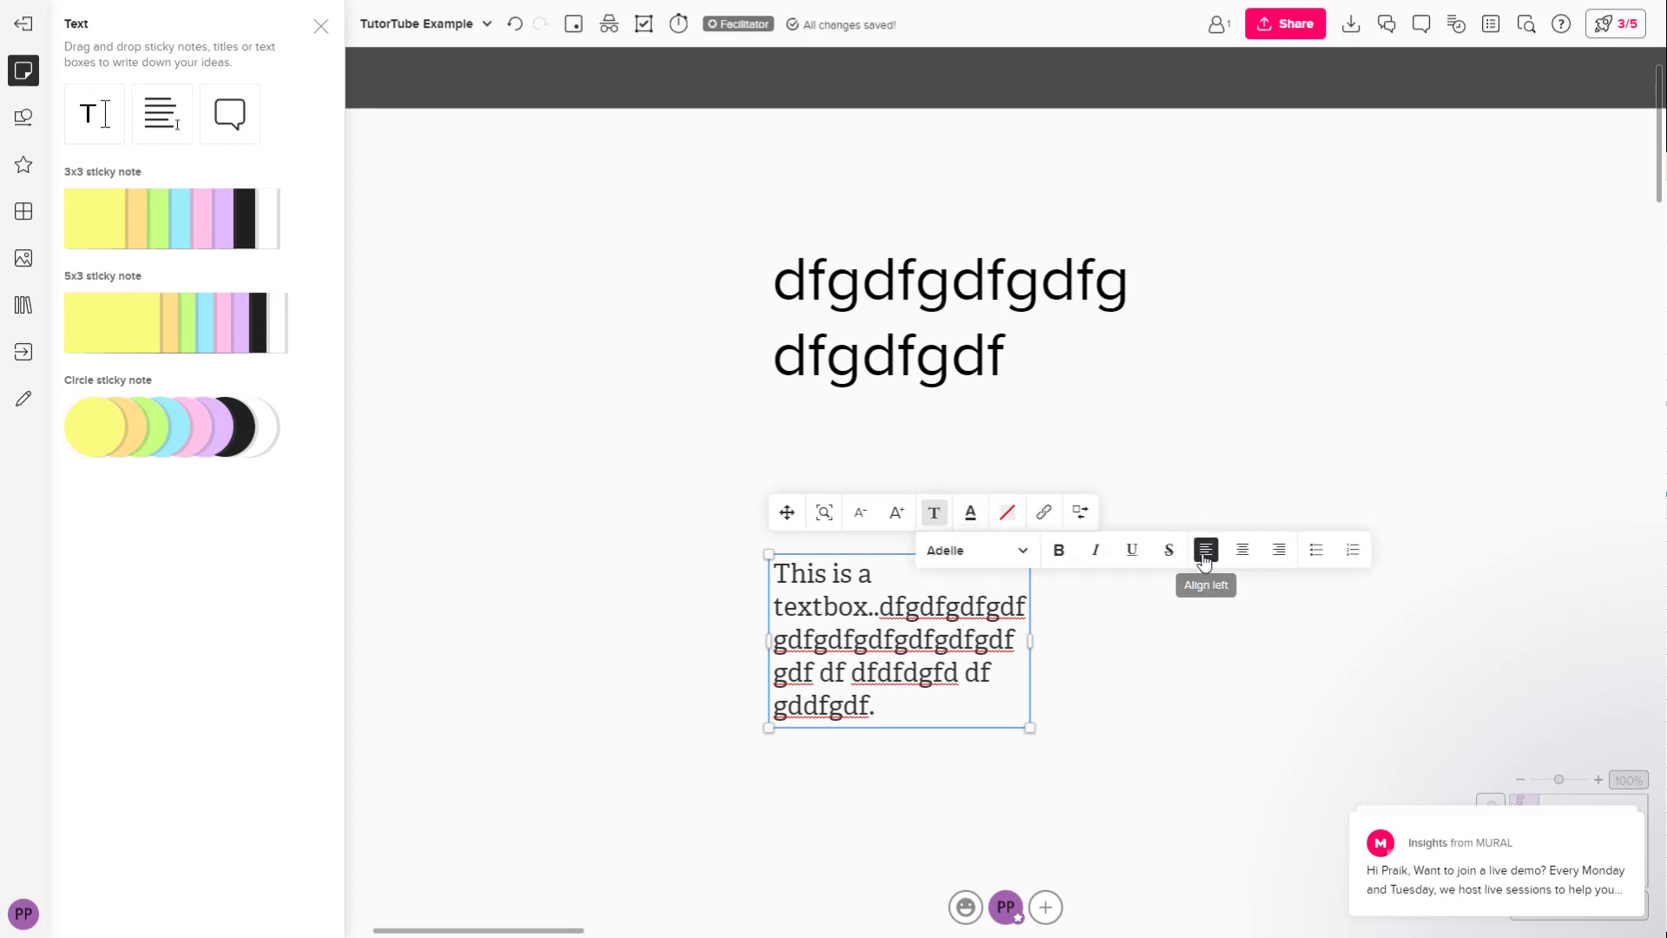
{"action": "left_click", "coordinate": [1242, 549]}
{"action": "left_click", "coordinate": [1284, 557]}
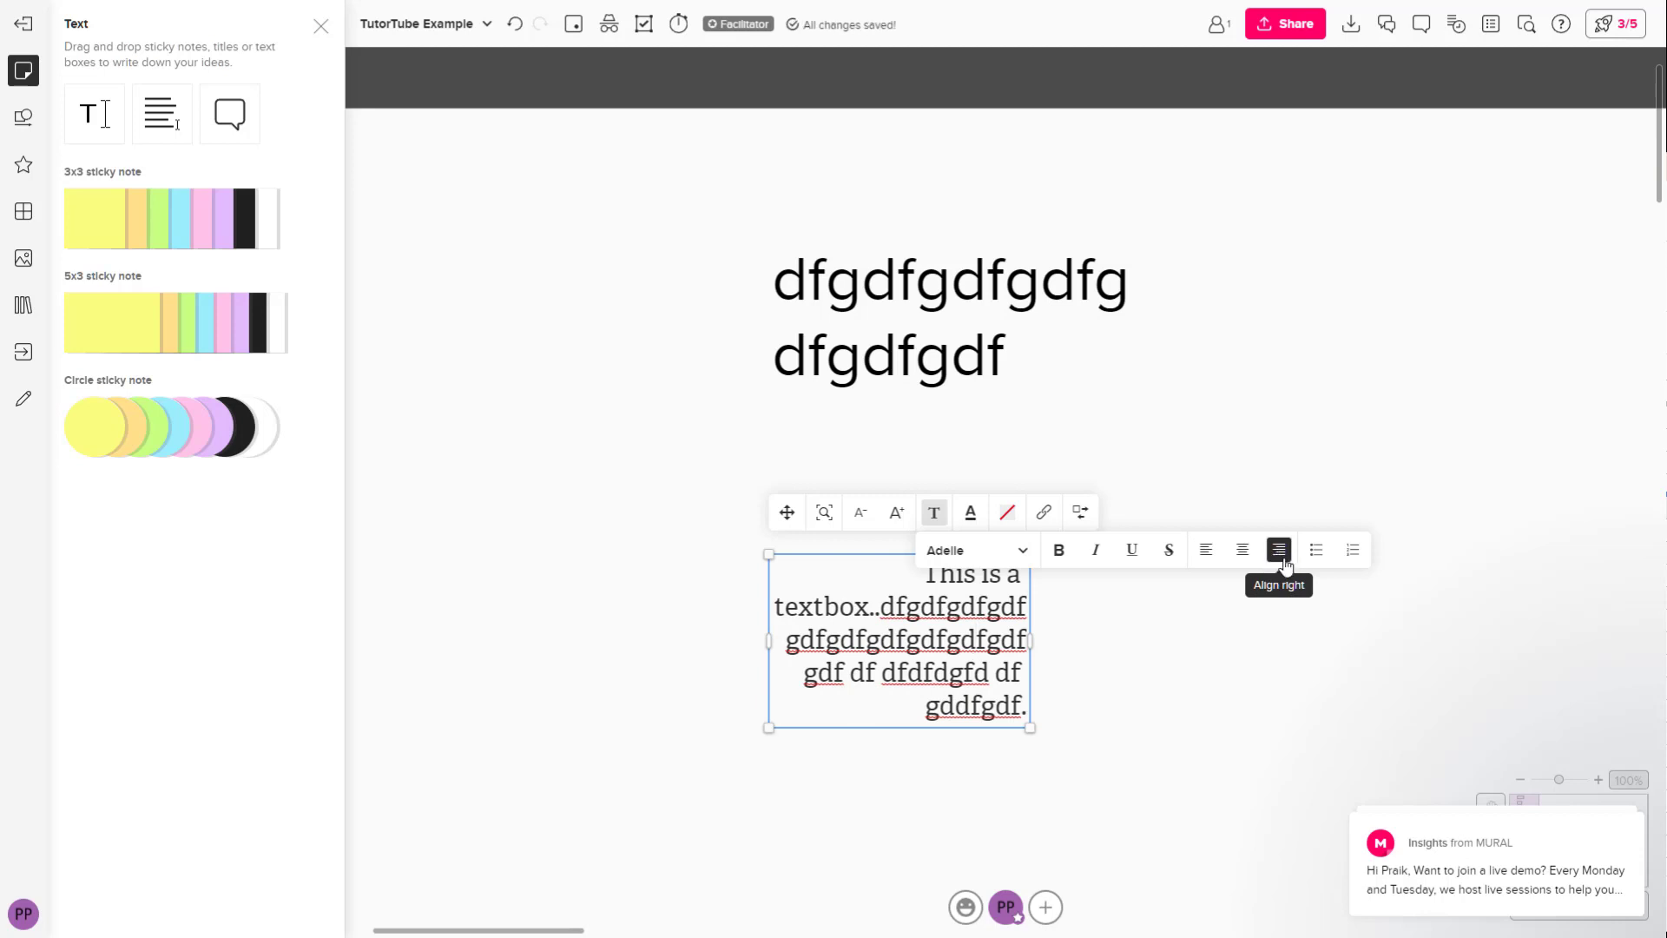
{"action": "left_click", "coordinate": [1330, 556]}
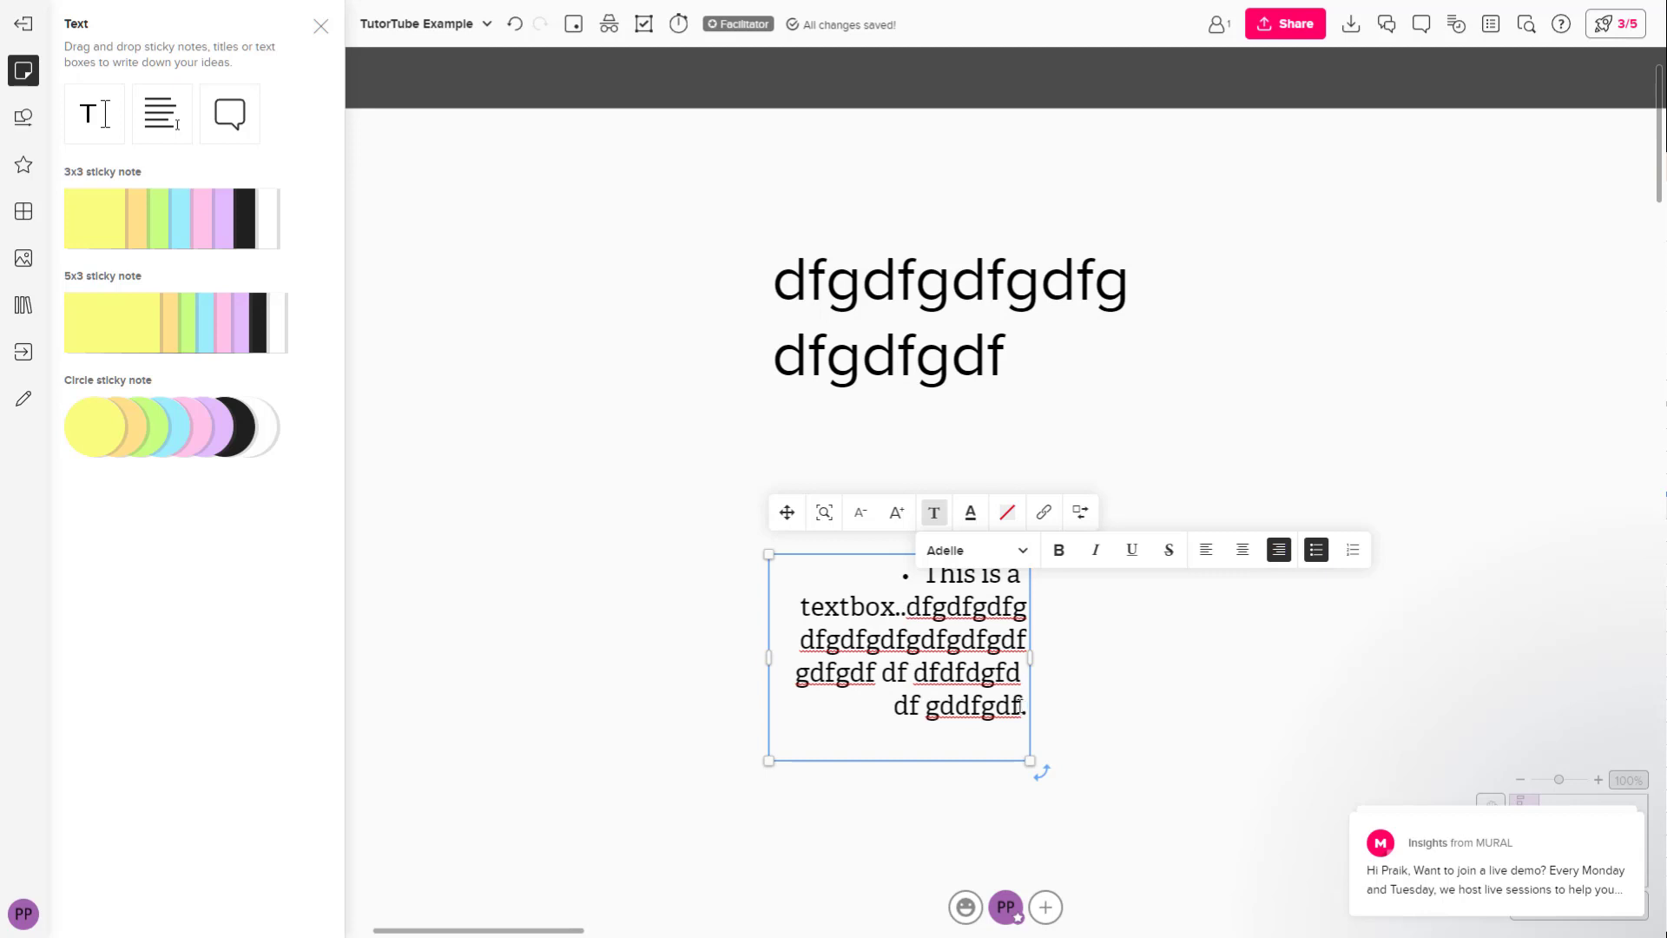
- Replace the trailing text with new bullet items 'dfgdfgdfg' and 'dfg'
{"action": "left_click_drag", "start_coordinate": [1021, 705], "coordinate": [935, 600]}
{"action": "key", "text": "BackSpace"}
{"action": "key", "text": "Return"}
{"action": "type", "text": "df"}
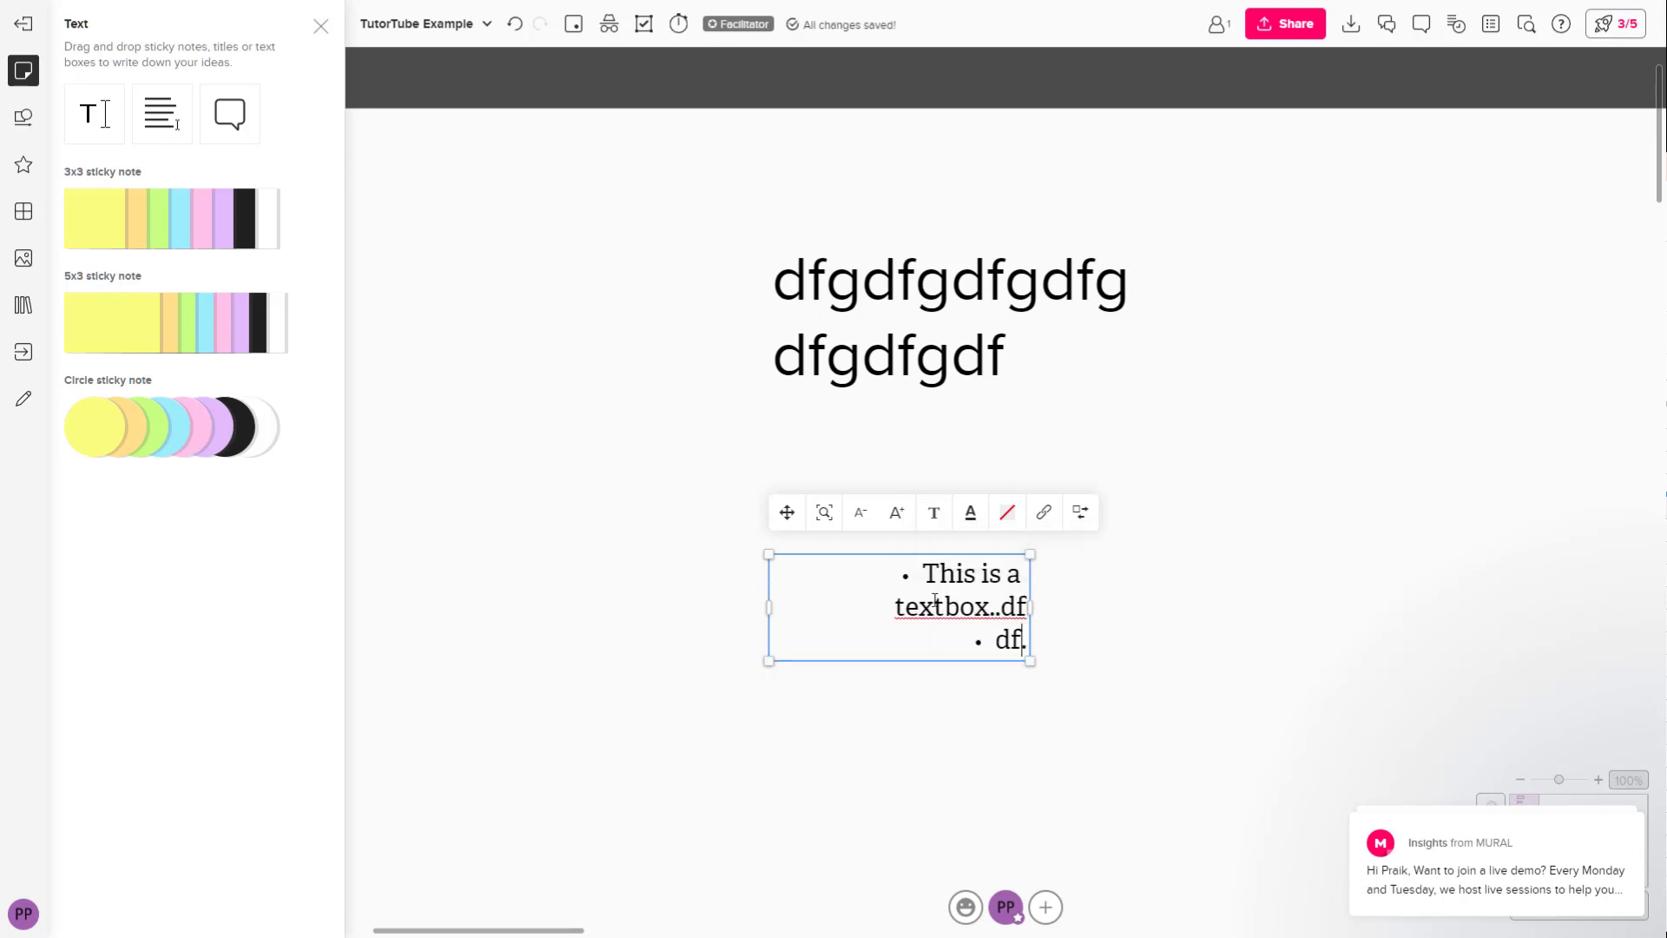
{"action": "type", "text": "gdfgdfg"}
{"action": "key", "text": "Return"}
{"action": "type", "text": "dfg"}
{"action": "key", "text": "Return"}
{"action": "type", "text": "dfg"}
{"action": "key", "text": "Return"}
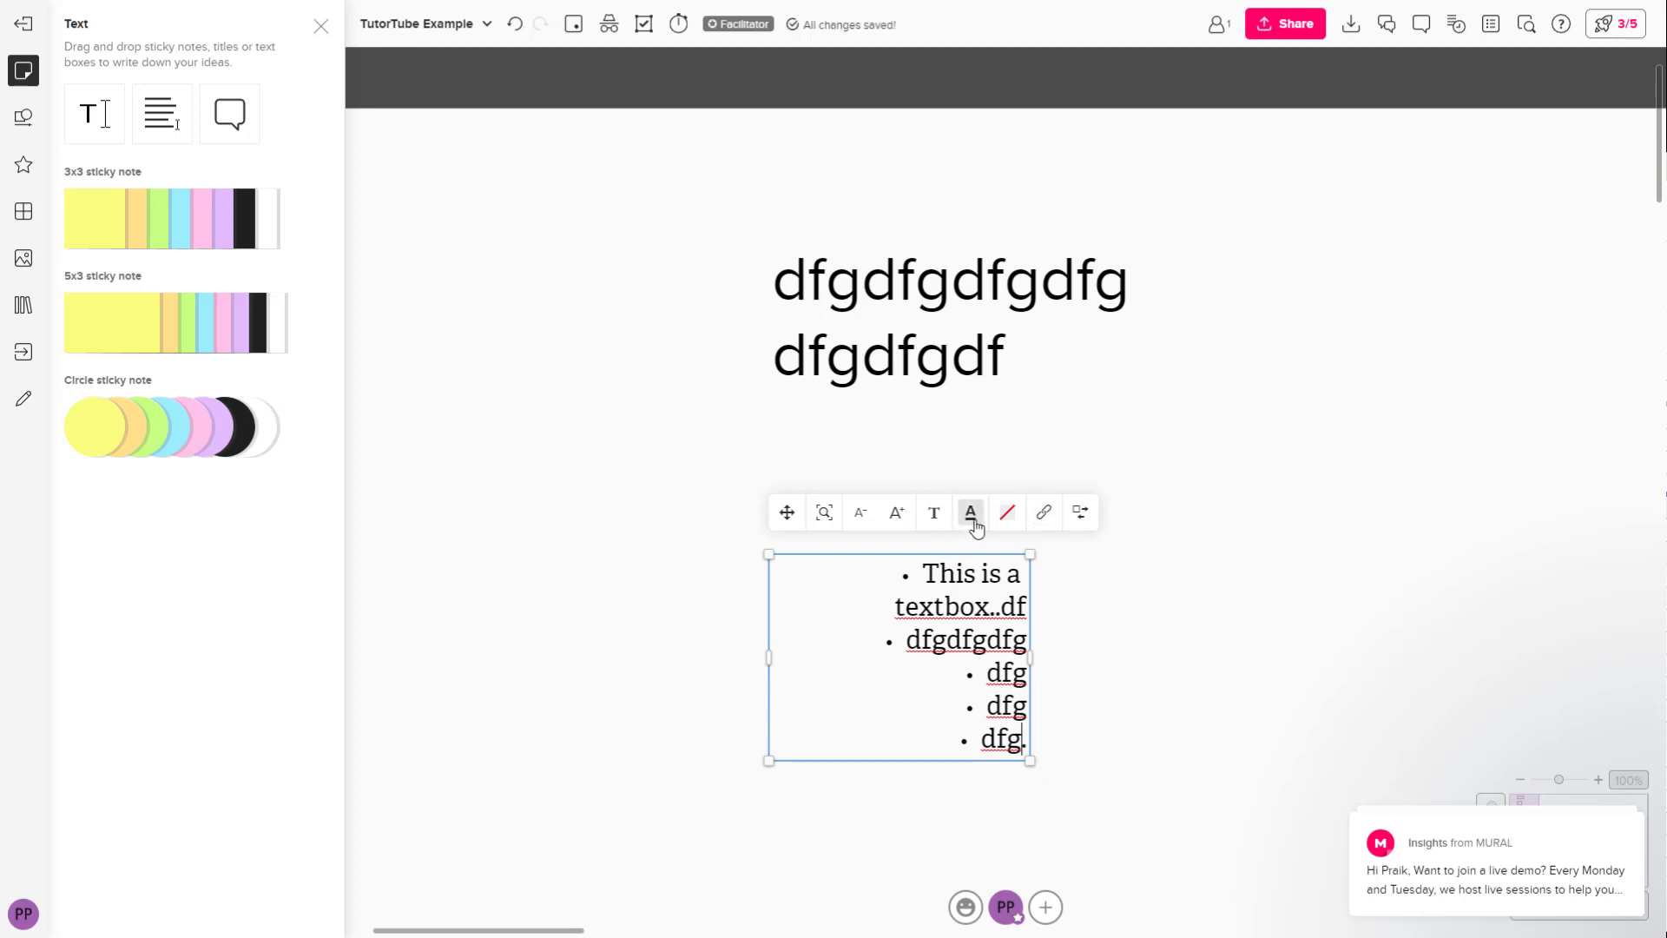
- Left-align the list and number the last item
{"action": "left_click", "coordinate": [934, 512]}
{"action": "left_click", "coordinate": [1205, 549]}
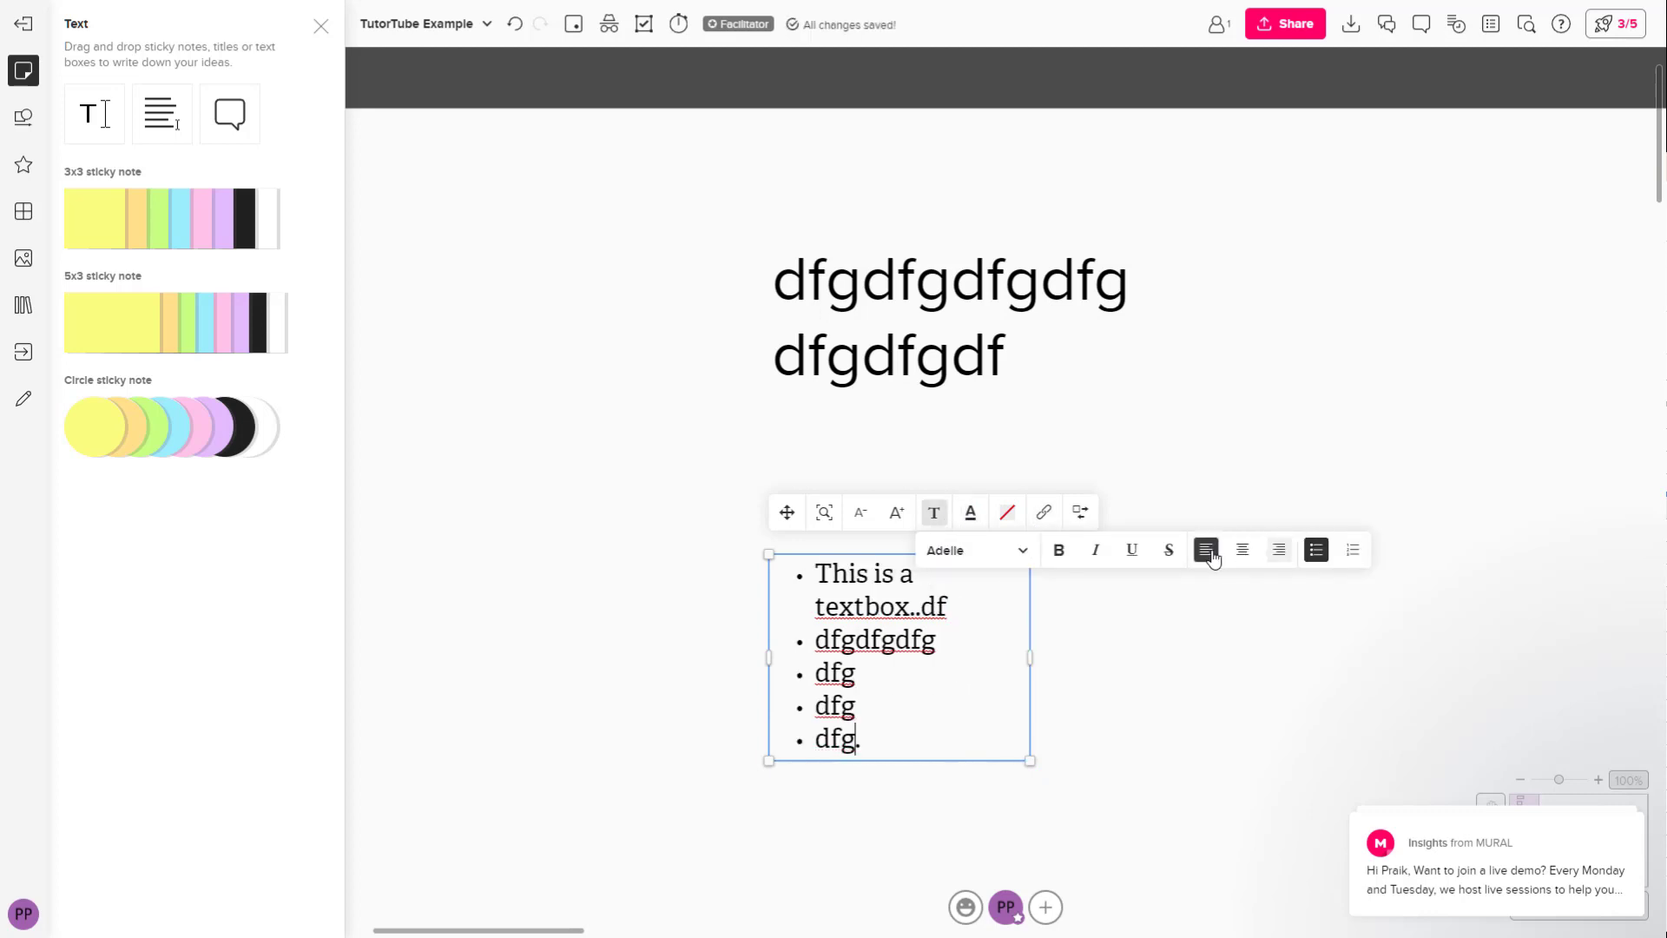
{"action": "left_click", "coordinate": [1351, 551]}
- Select all the text in the list box
{"action": "left_click_drag", "start_coordinate": [887, 738], "coordinate": [811, 569]}
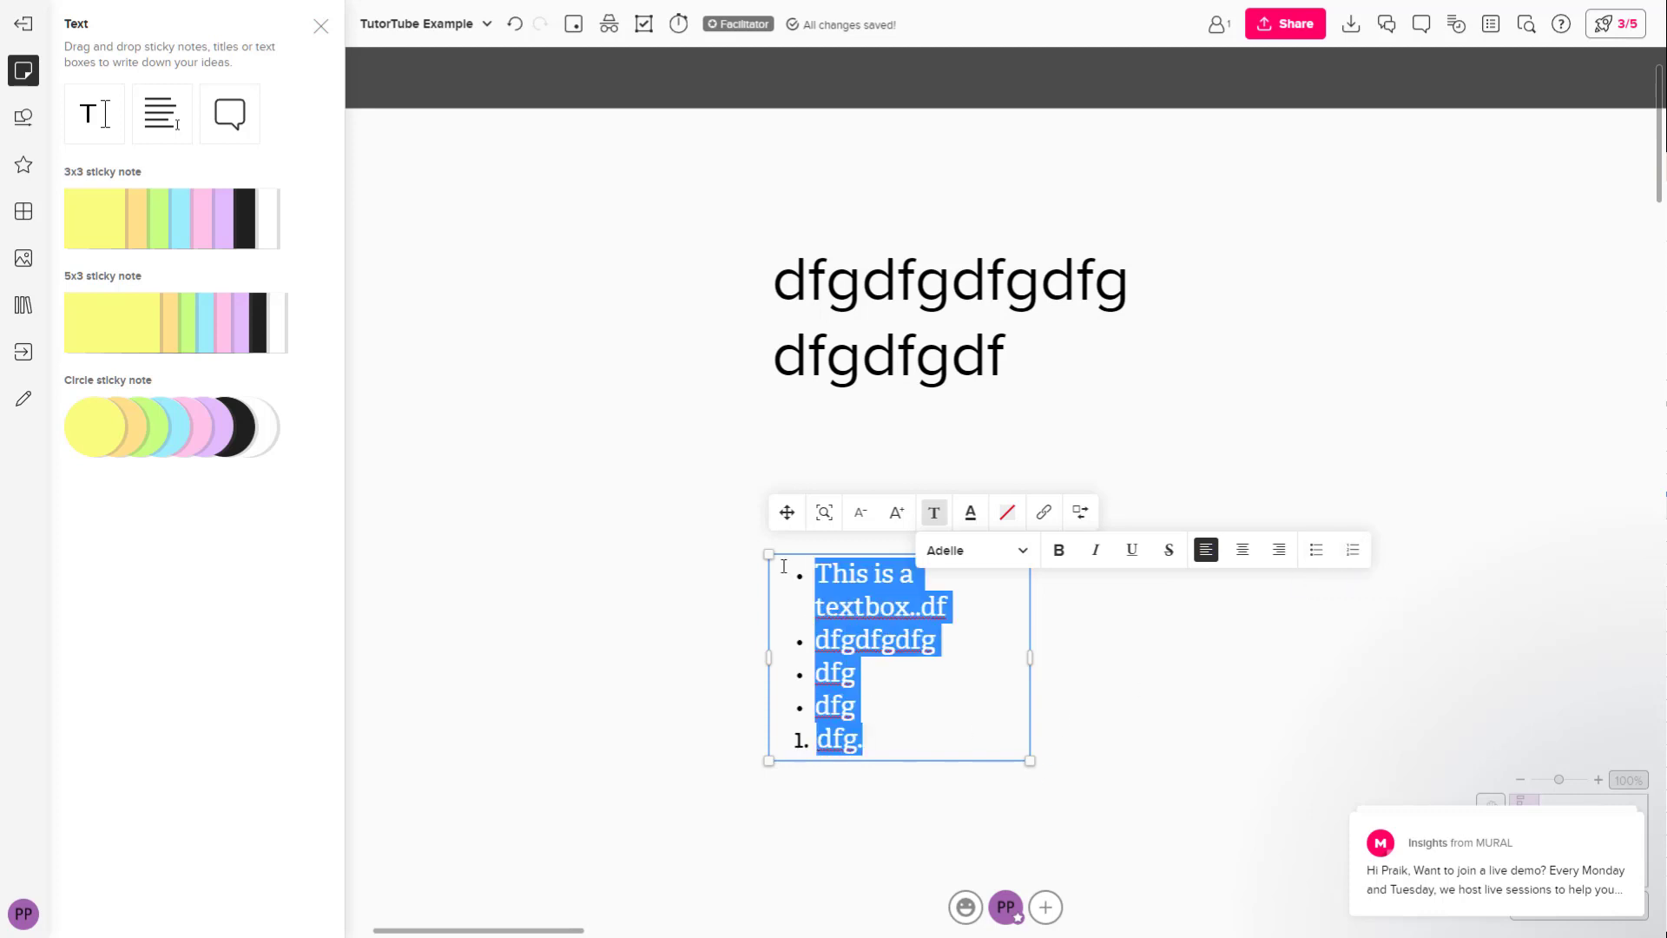
{"action": "left_click", "coordinate": [934, 514]}
{"action": "left_click", "coordinate": [866, 678]}
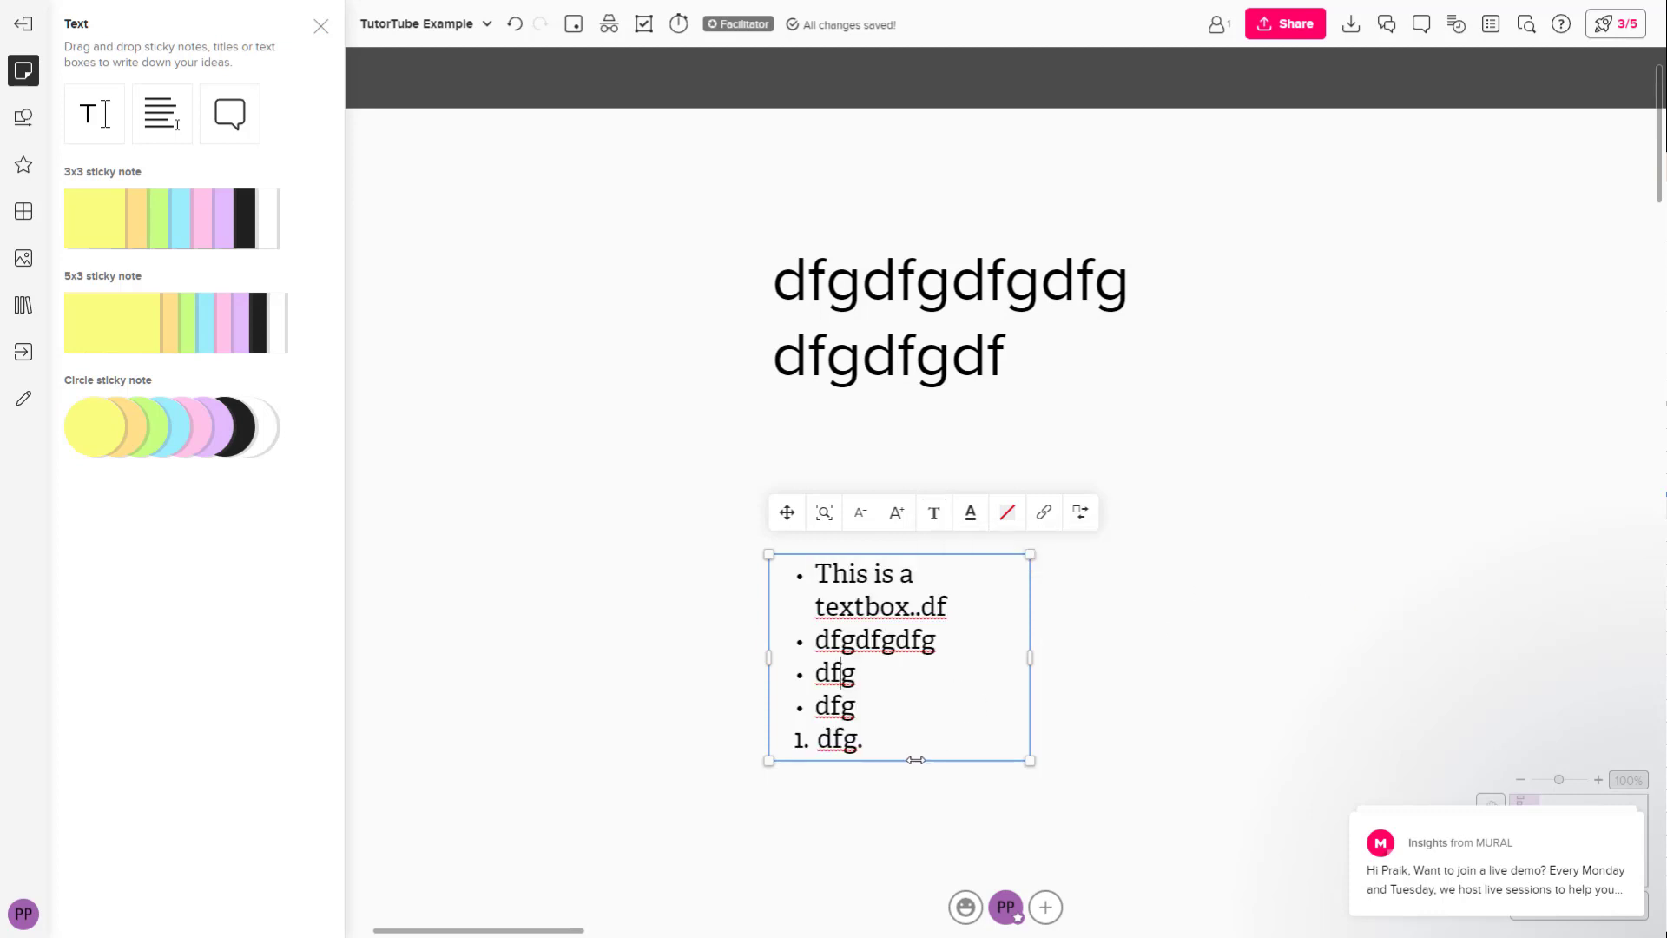
{"action": "left_click", "coordinate": [834, 677]}
{"action": "key", "text": "ctrl+a"}
{"action": "key", "text": "Right"}
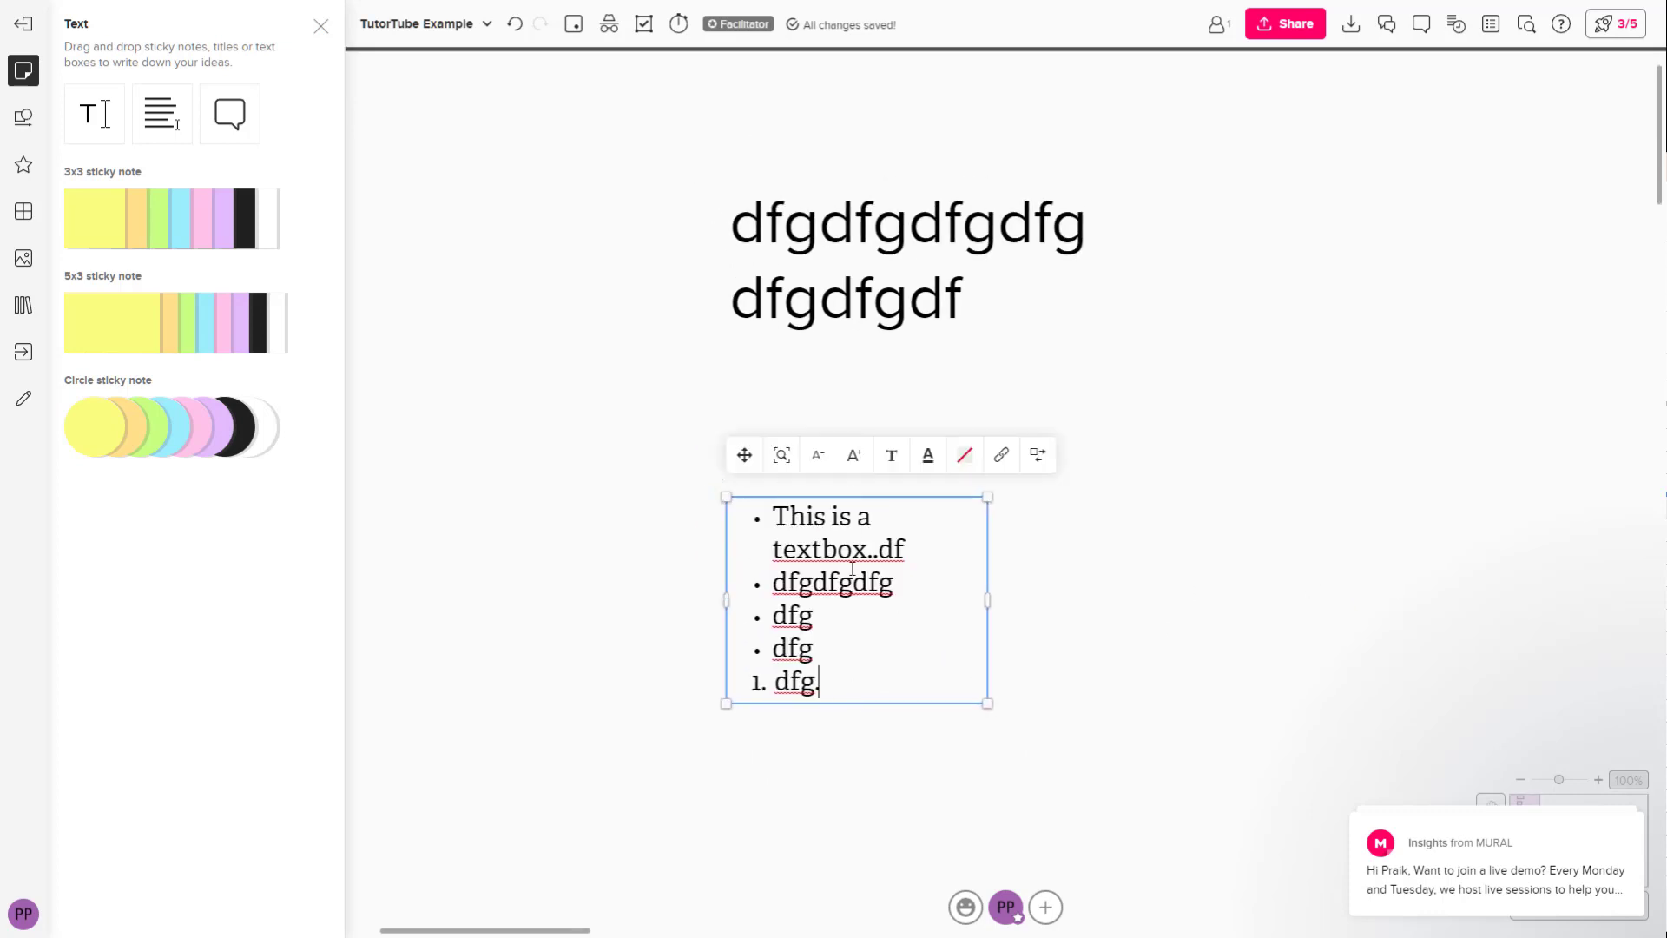
{"action": "double_click", "coordinate": [844, 573]}
{"action": "left_click_drag", "start_coordinate": [850, 688], "coordinate": [762, 524]}
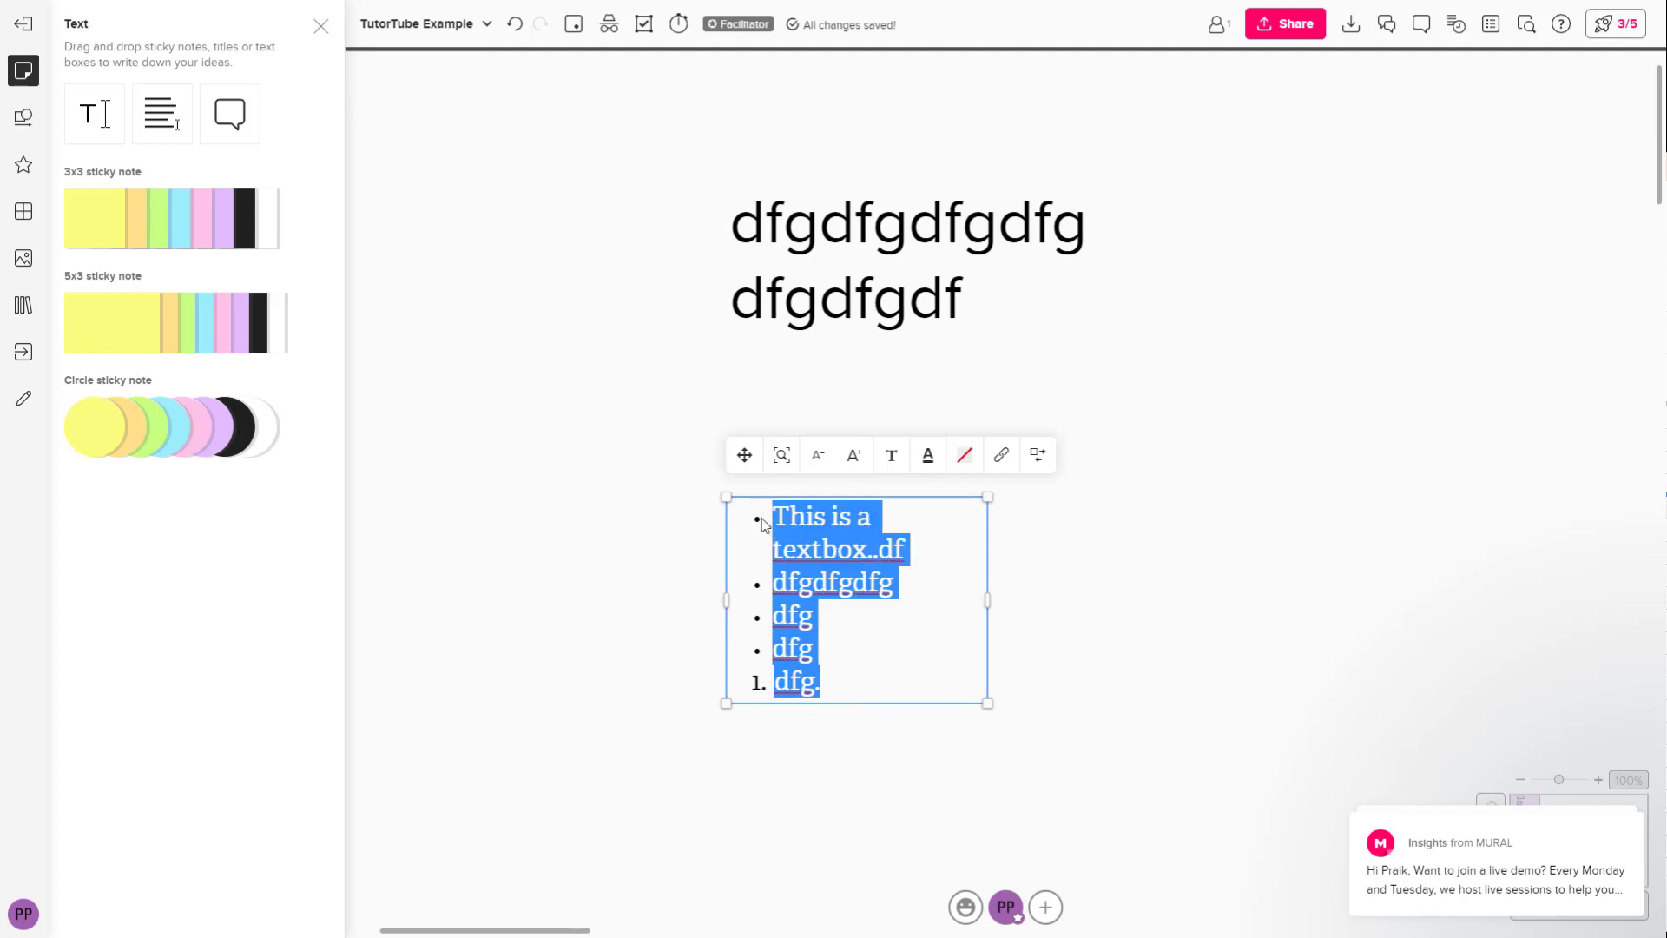
- Switch the whole list from bullets to numbering
{"action": "left_click", "coordinate": [892, 458]}
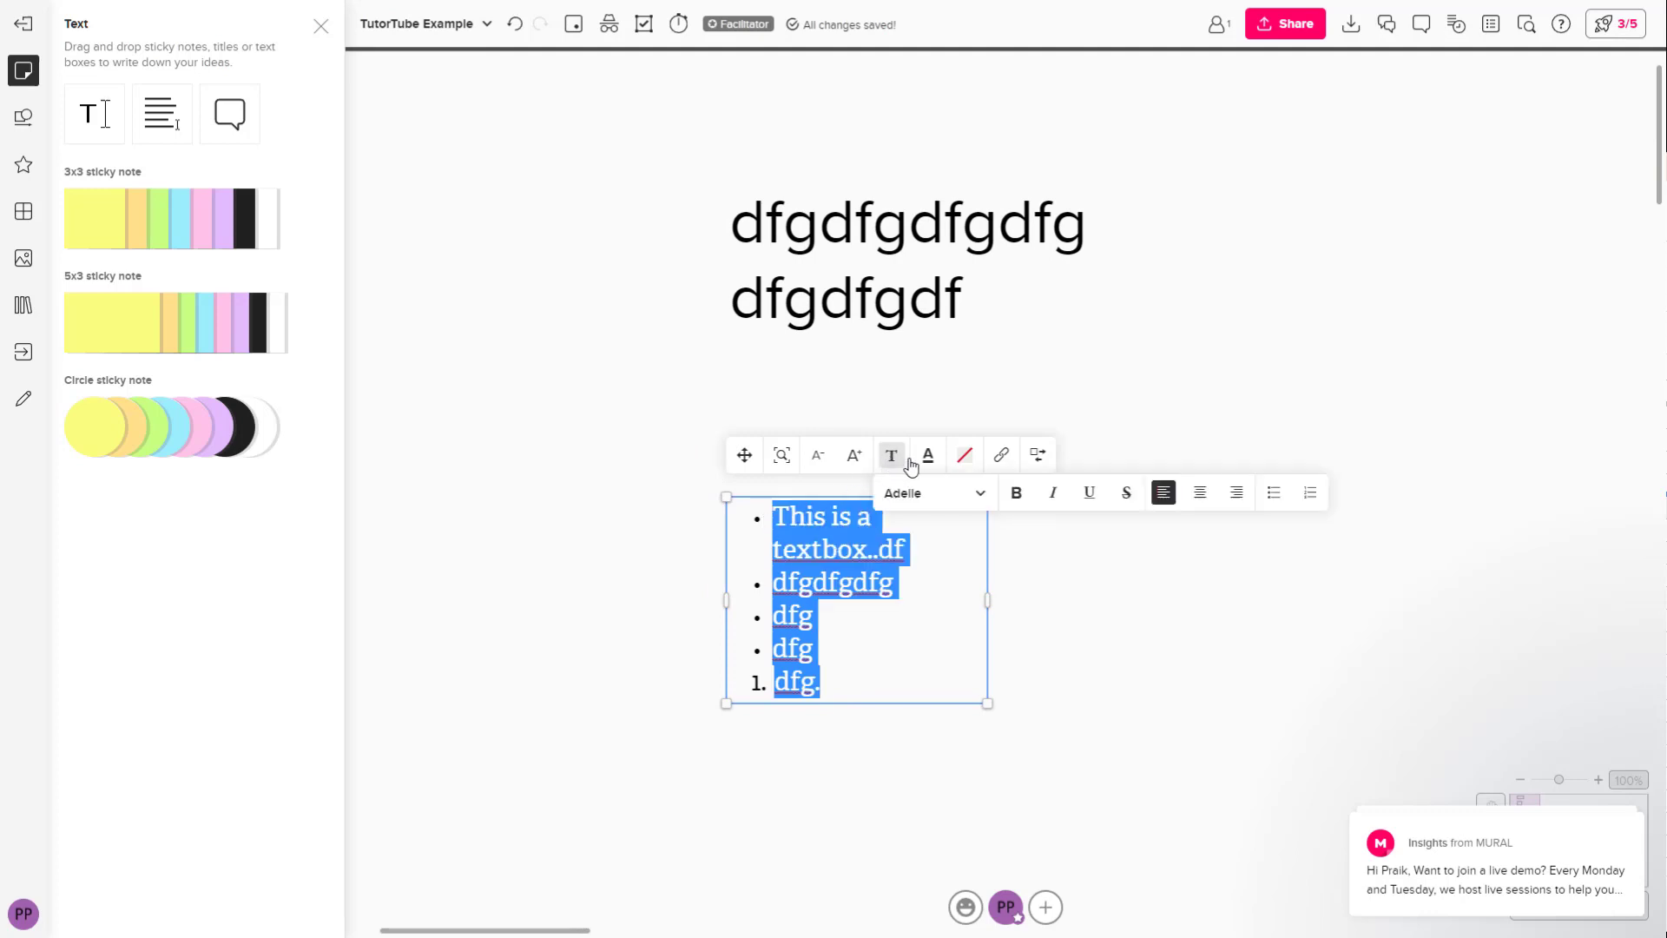
{"action": "left_click", "coordinate": [1274, 495]}
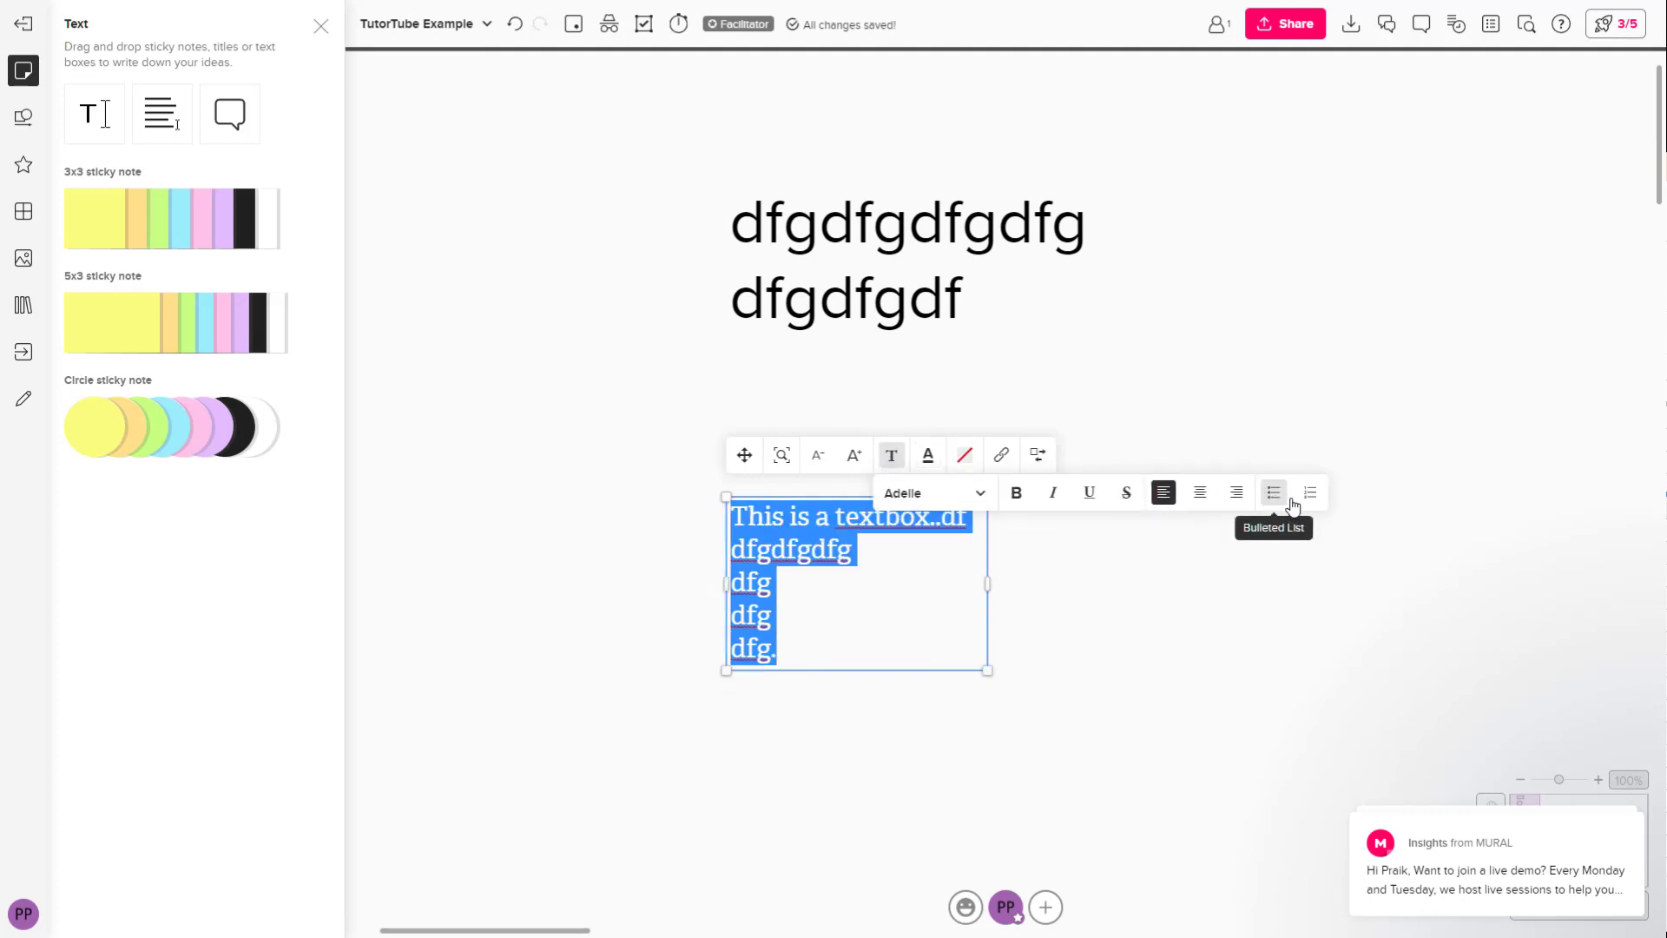
{"action": "left_click", "coordinate": [1310, 492]}
- Insert 'sdfsdf' as item 2 and widen the box so item 1 fits one line
{"action": "left_click", "coordinate": [905, 571]}
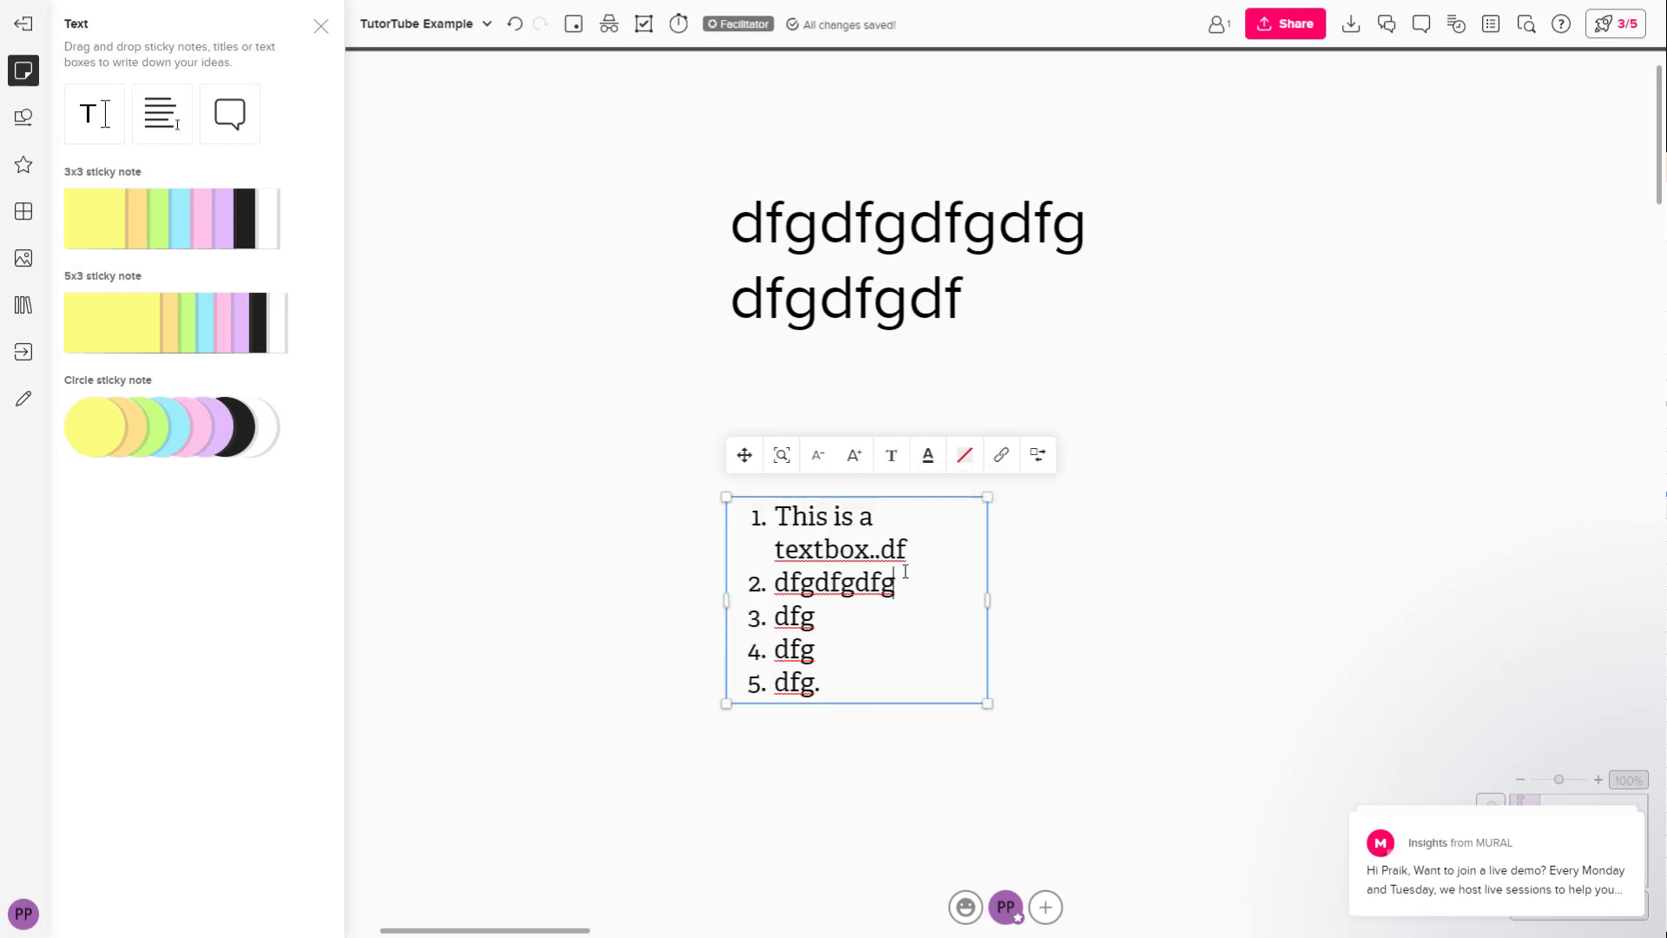
{"action": "key", "text": "Return"}
{"action": "type", "text": "sdfsdf"}
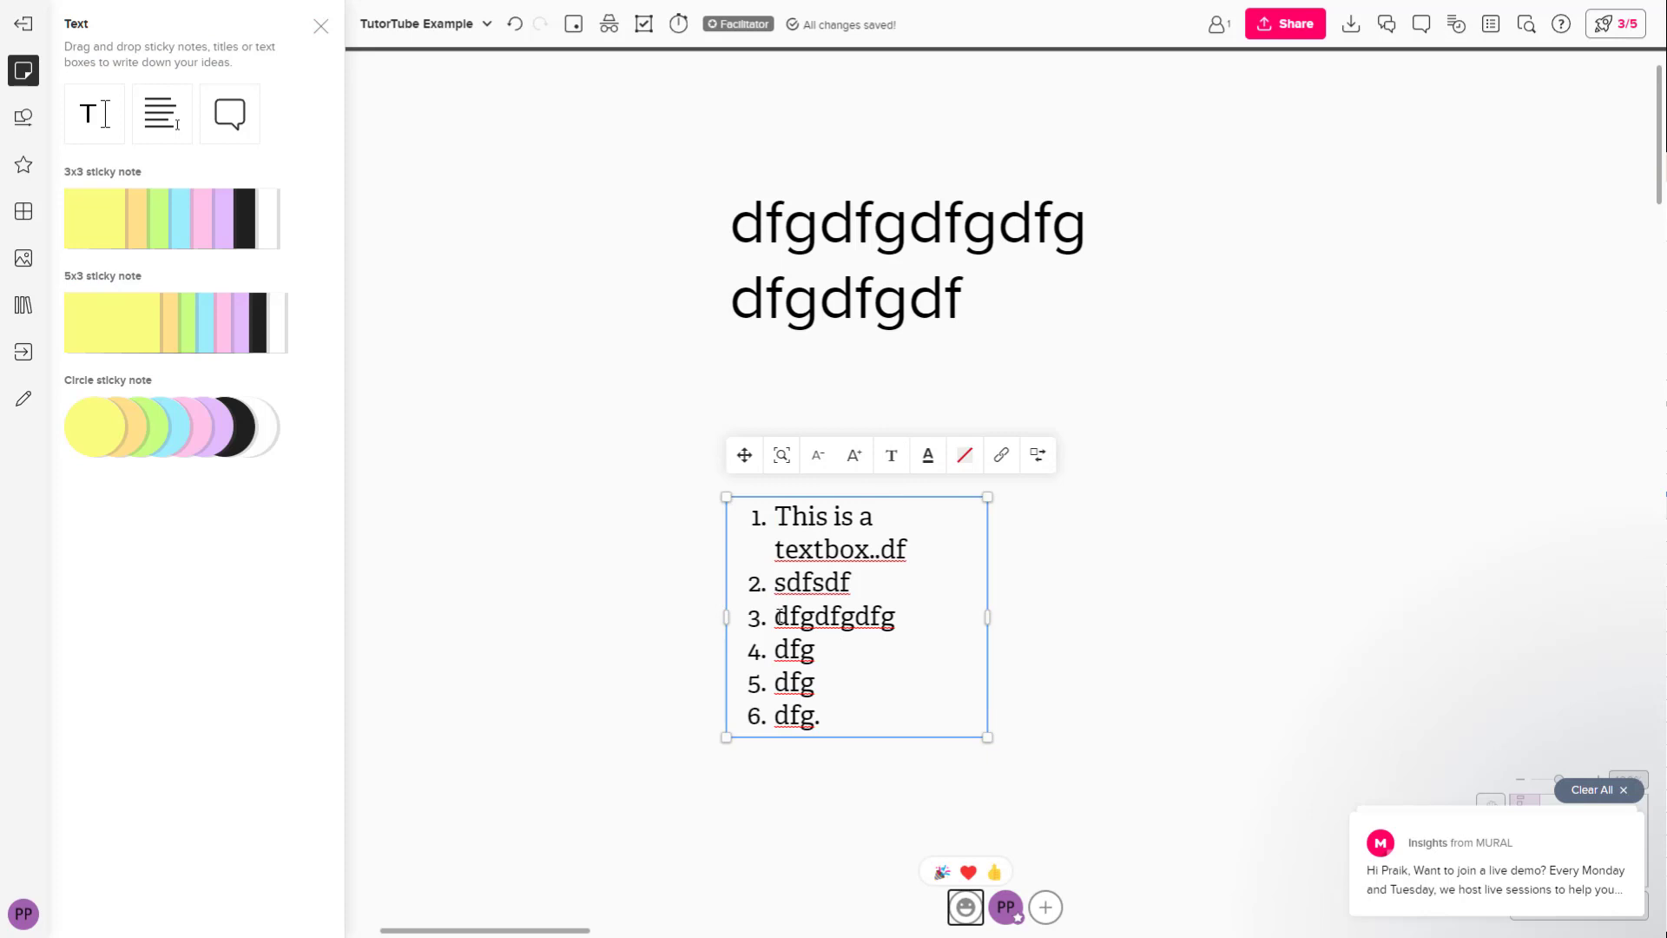
{"action": "left_click", "coordinate": [812, 616]}
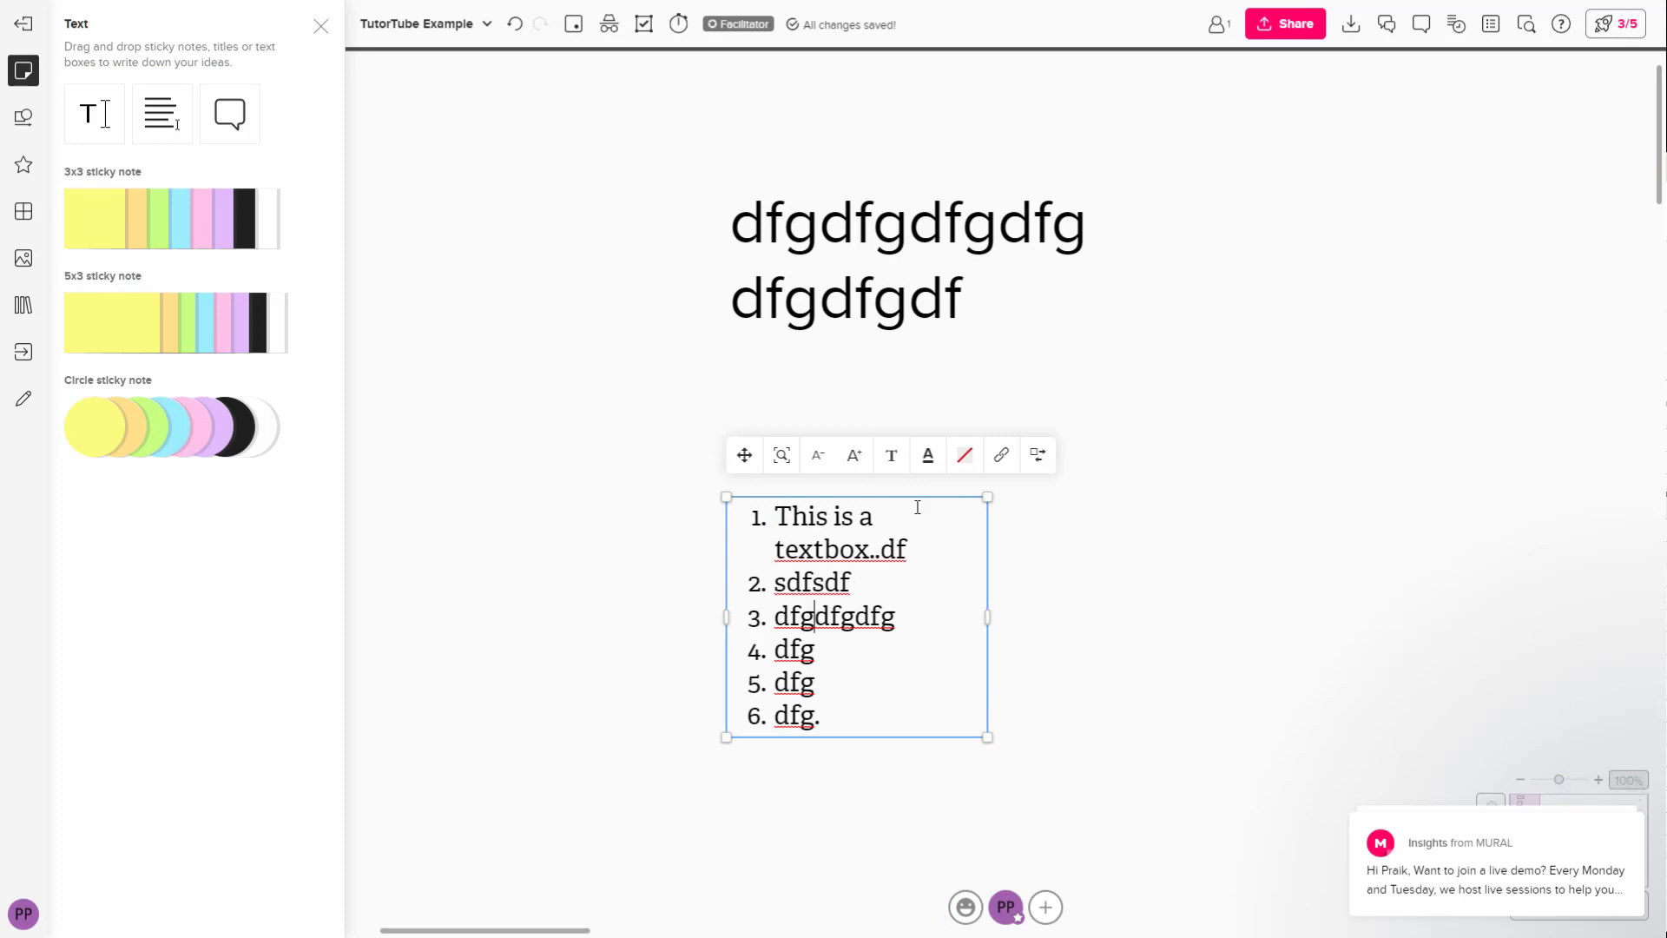
{"action": "left_click_drag", "start_coordinate": [992, 576], "coordinate": [1092, 576]}
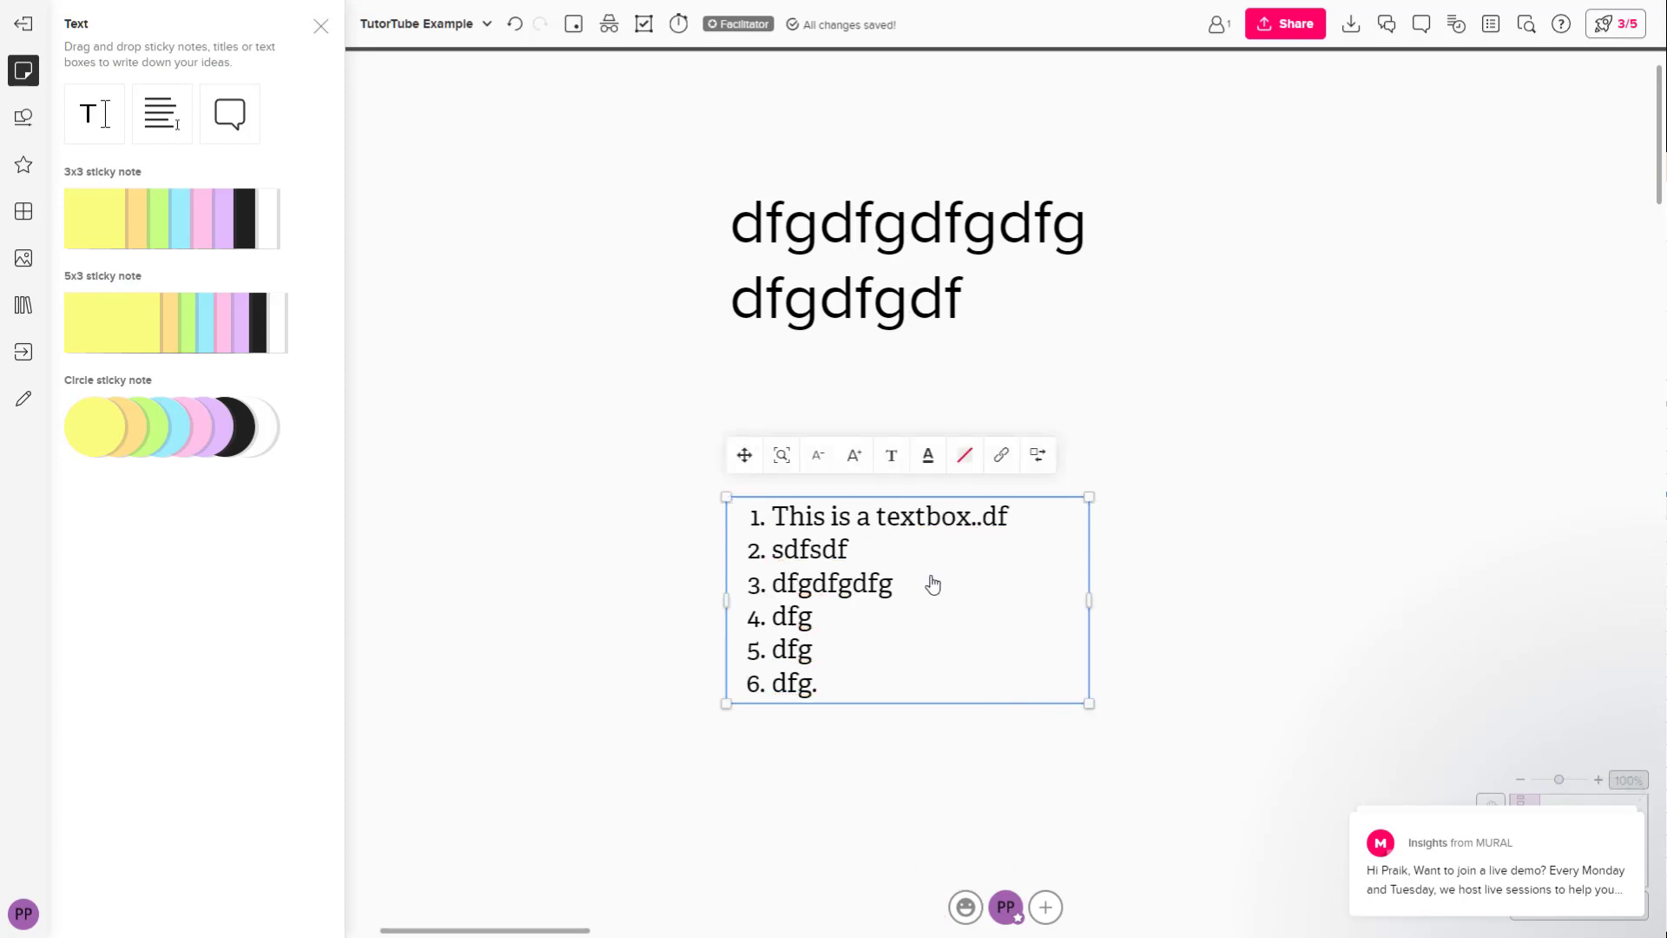
- Color item 3, 'dfgdfgdfg', bright green
{"action": "double_click", "coordinate": [849, 593]}
{"action": "left_click", "coordinate": [864, 601]}
{"action": "left_click_drag", "start_coordinate": [824, 548], "coordinate": [816, 618]}
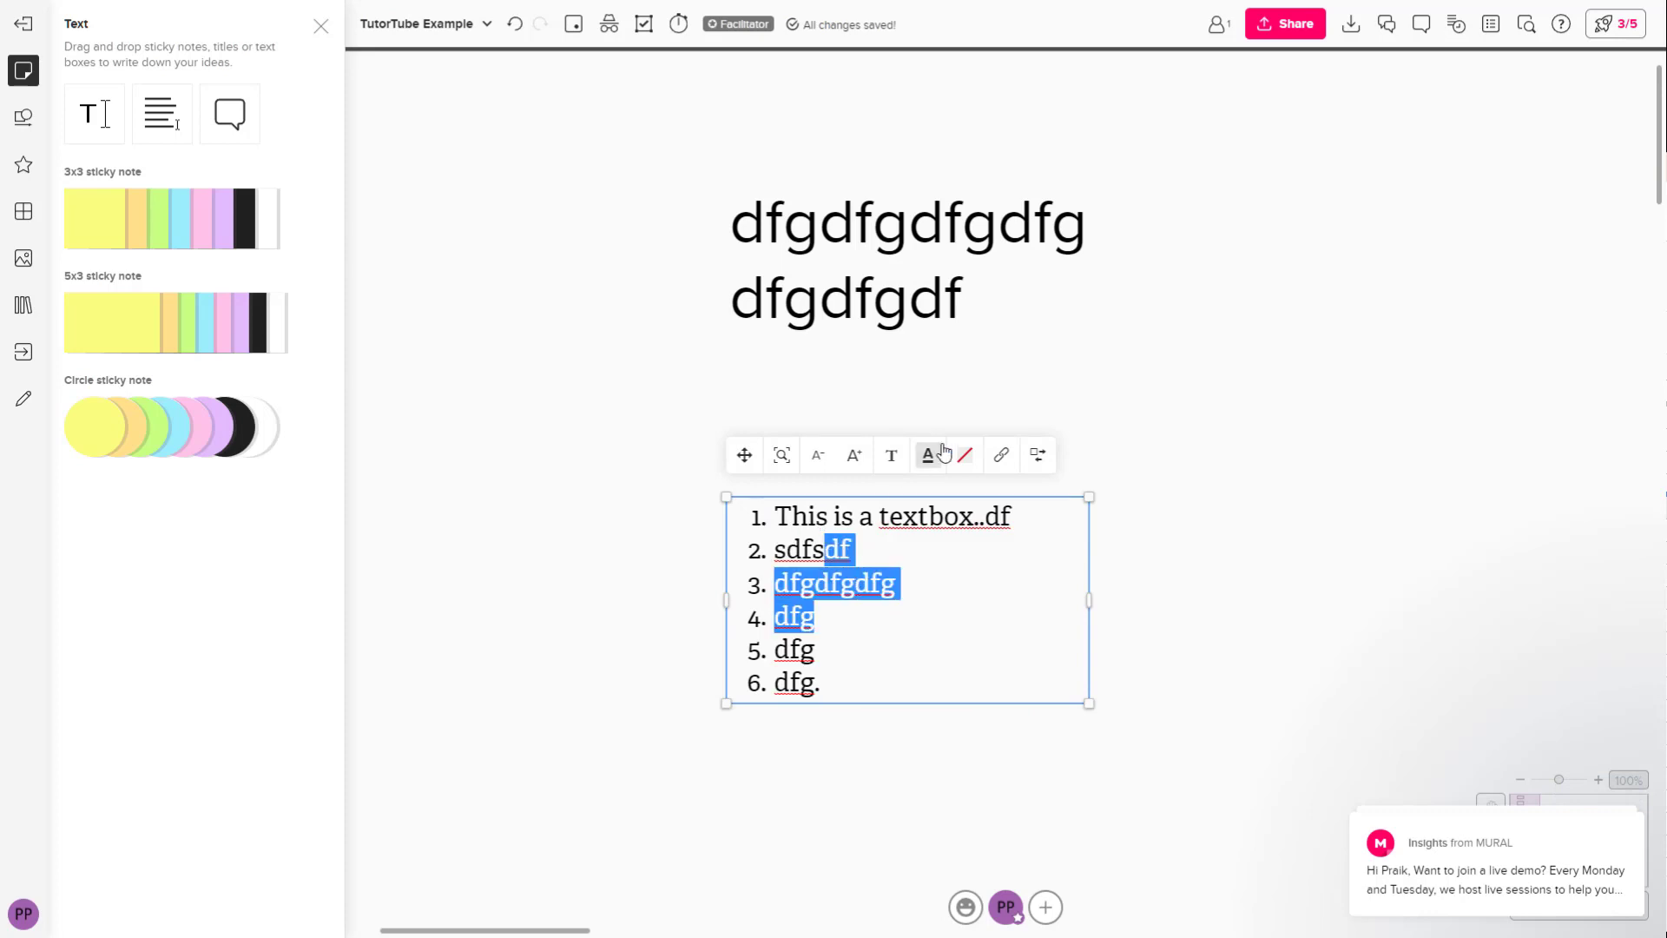
{"action": "left_click", "coordinate": [928, 455]}
{"action": "key", "text": "Escape"}
{"action": "left_click", "coordinate": [928, 587]}
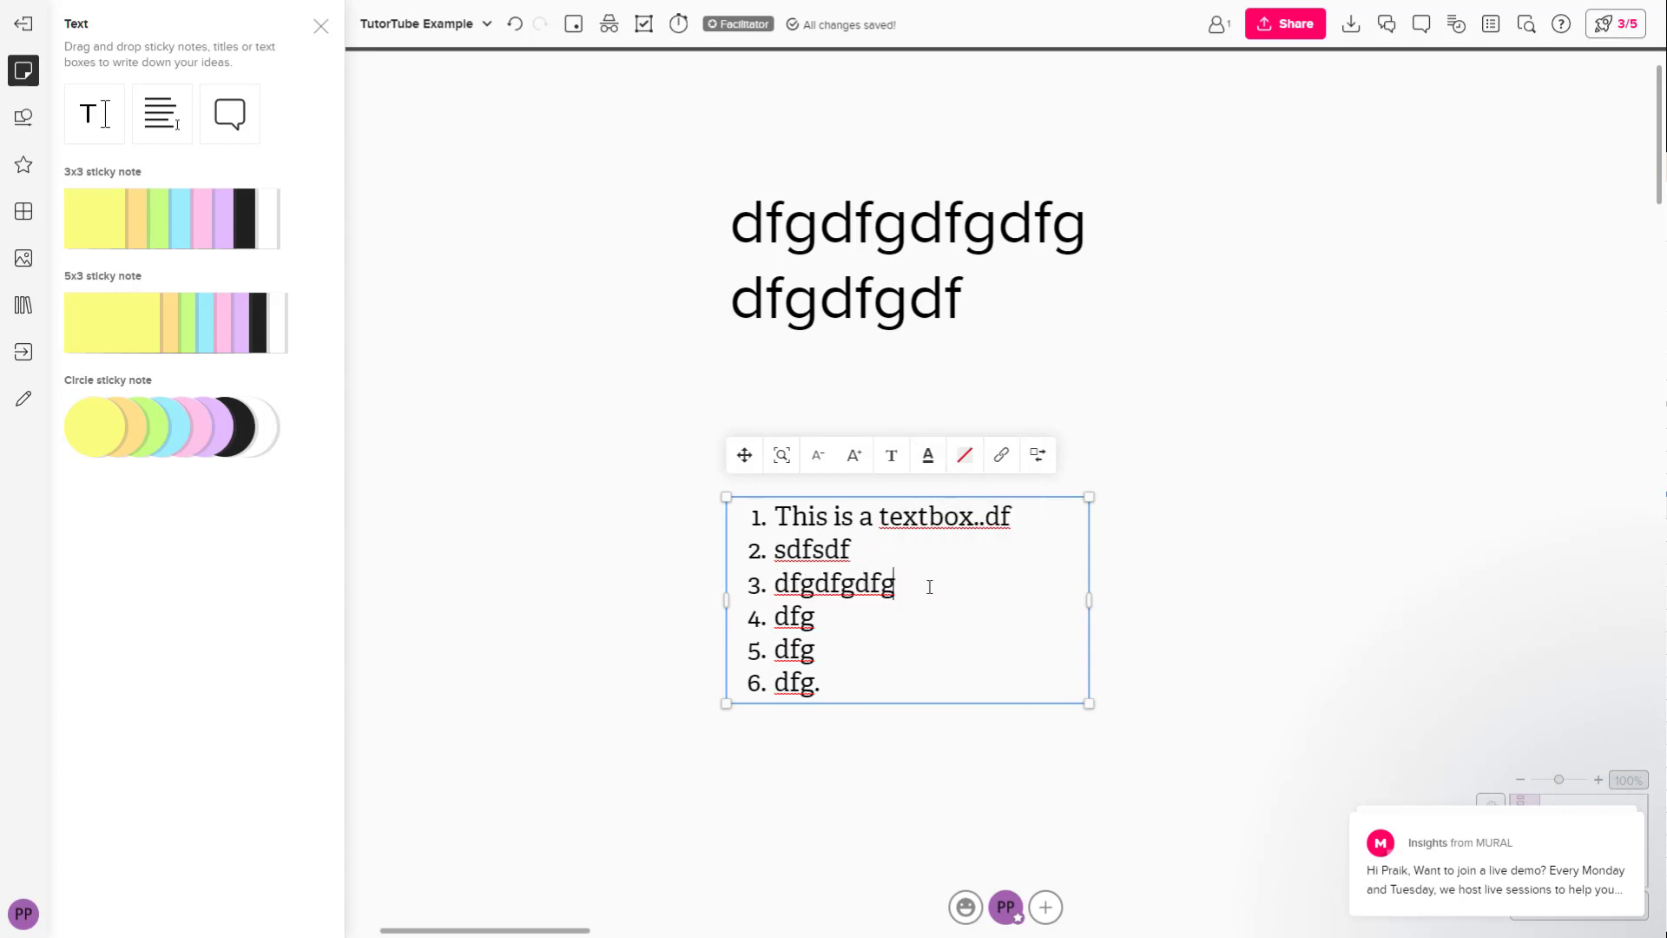
{"action": "double_click", "coordinate": [841, 580]}
{"action": "left_click", "coordinate": [928, 455]}
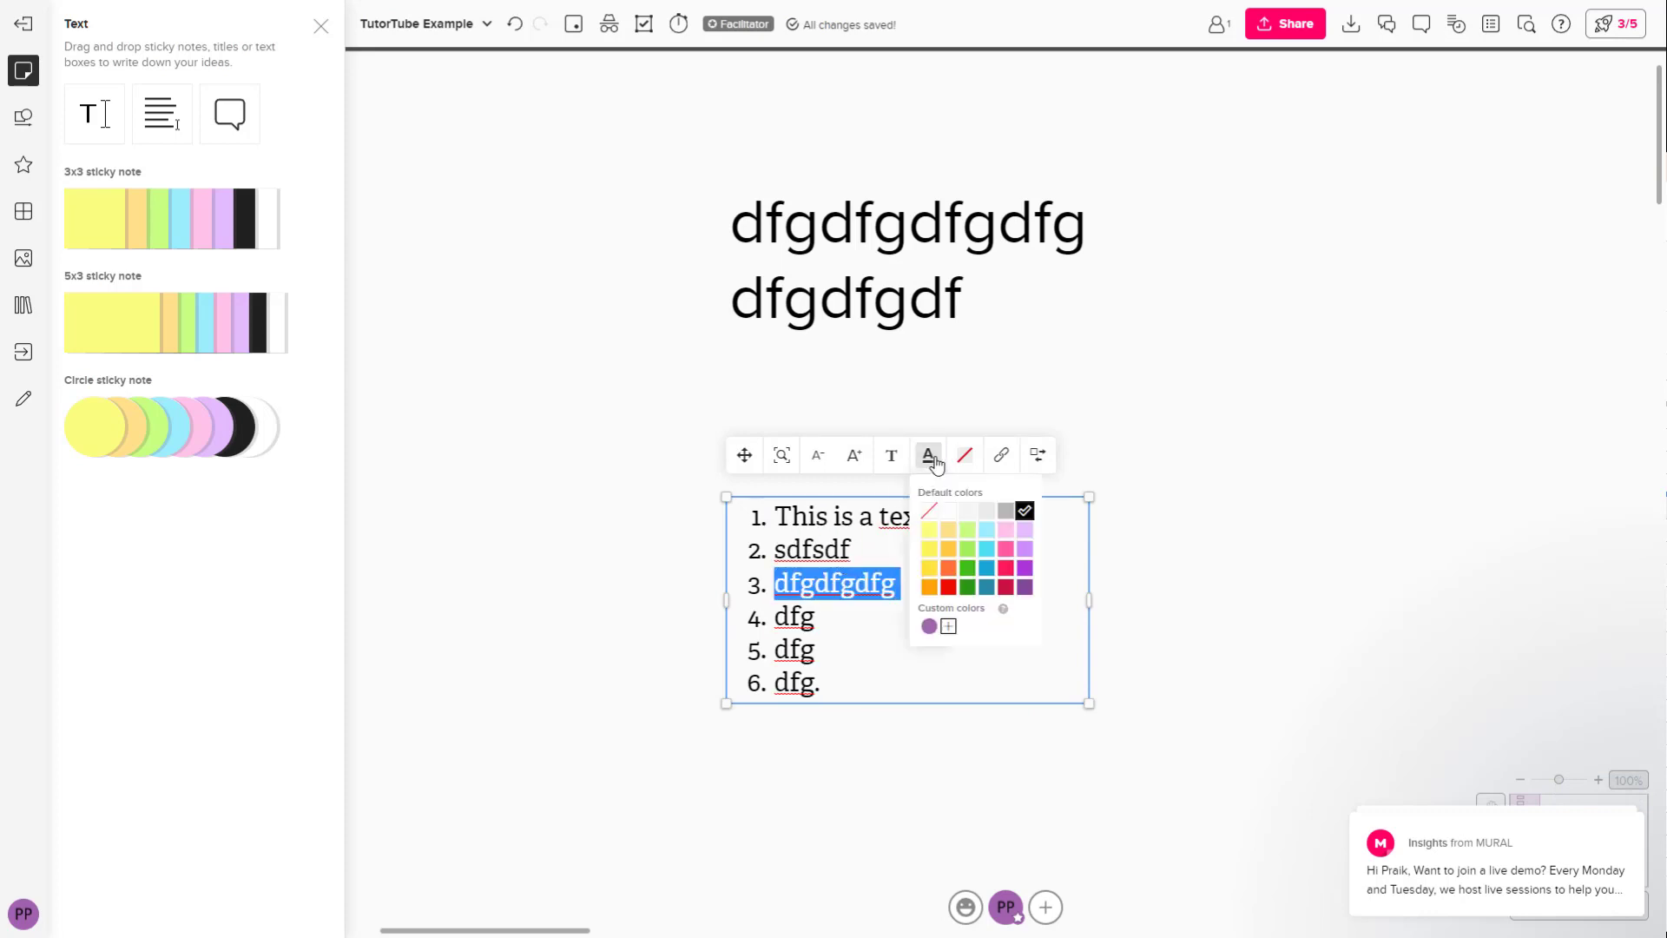
{"action": "left_click", "coordinate": [964, 560]}
{"action": "left_click", "coordinate": [856, 583]}
- Add a custom red text color and apply it to items 1–2, except the opening T
{"action": "left_click_drag", "start_coordinate": [880, 568], "coordinate": [816, 517]}
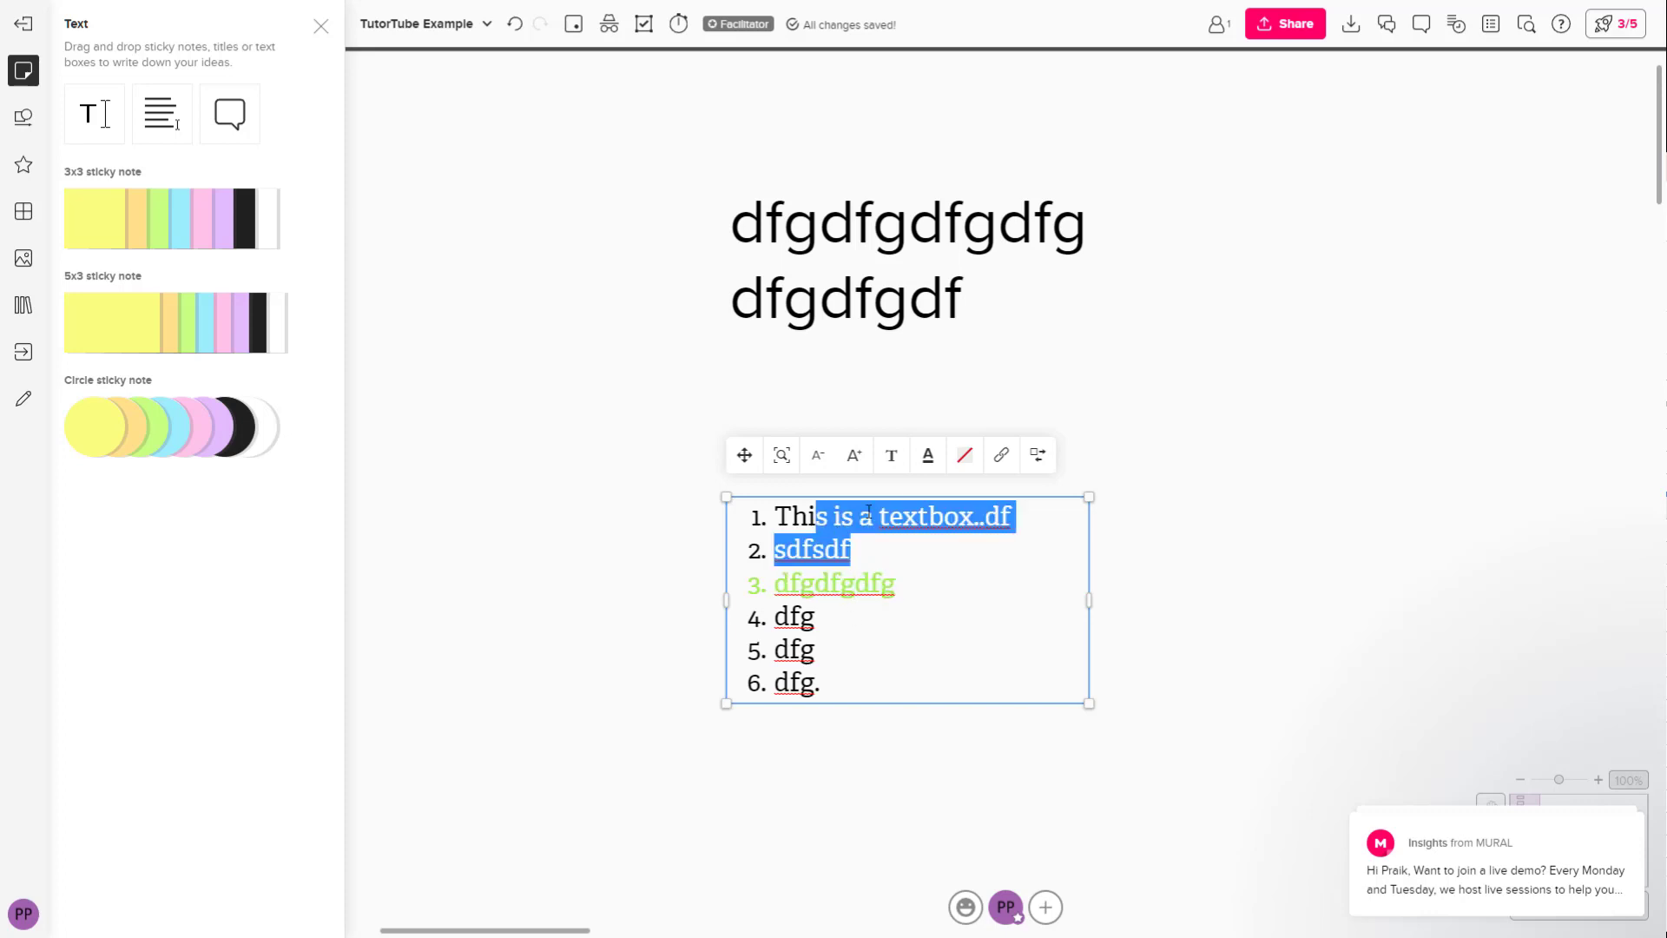
{"action": "left_click", "coordinate": [928, 455]}
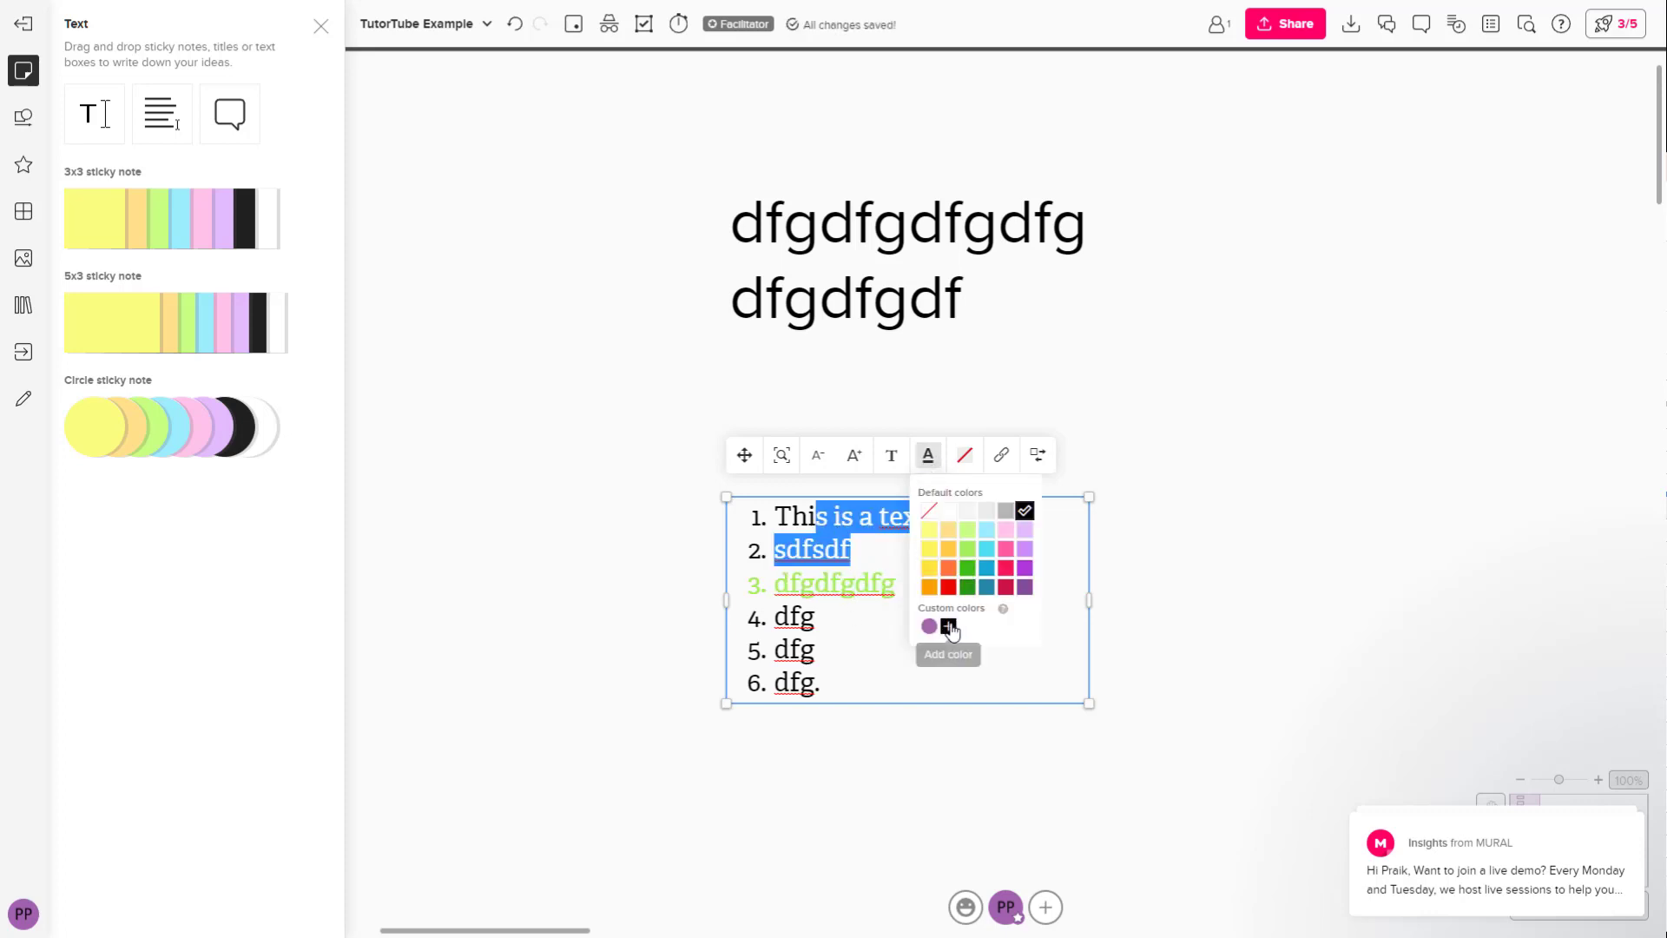
{"action": "left_click", "coordinate": [948, 627]}
{"action": "left_click", "coordinate": [1099, 558]}
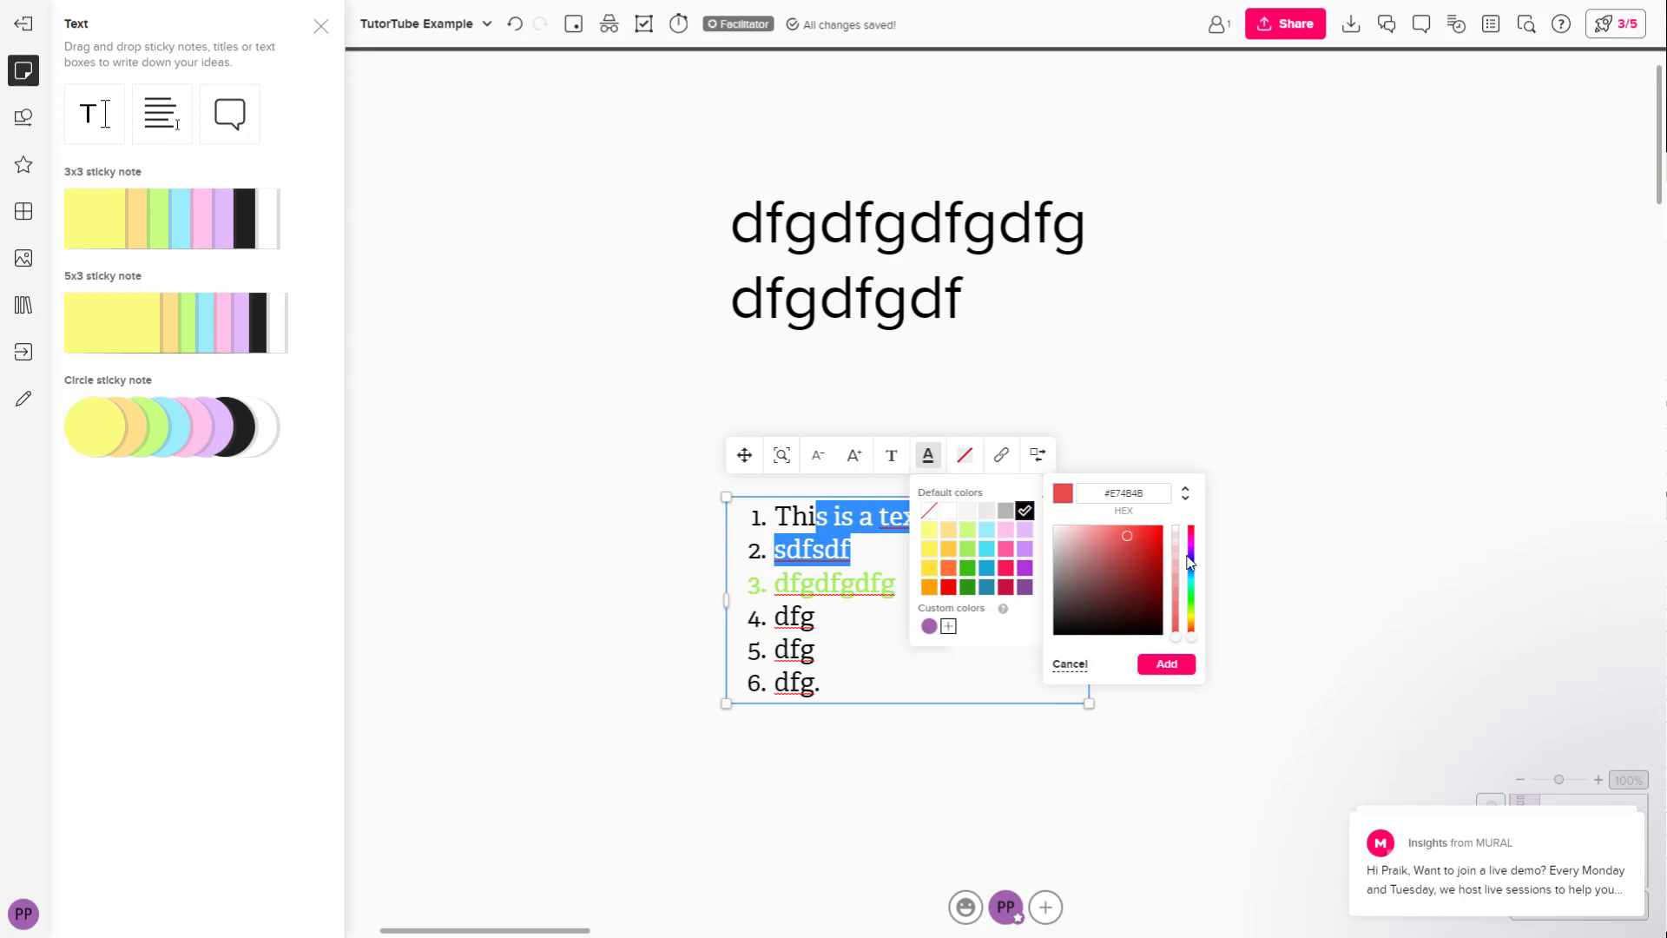
{"action": "left_click", "coordinate": [1182, 608]}
{"action": "left_click", "coordinate": [1167, 665]}
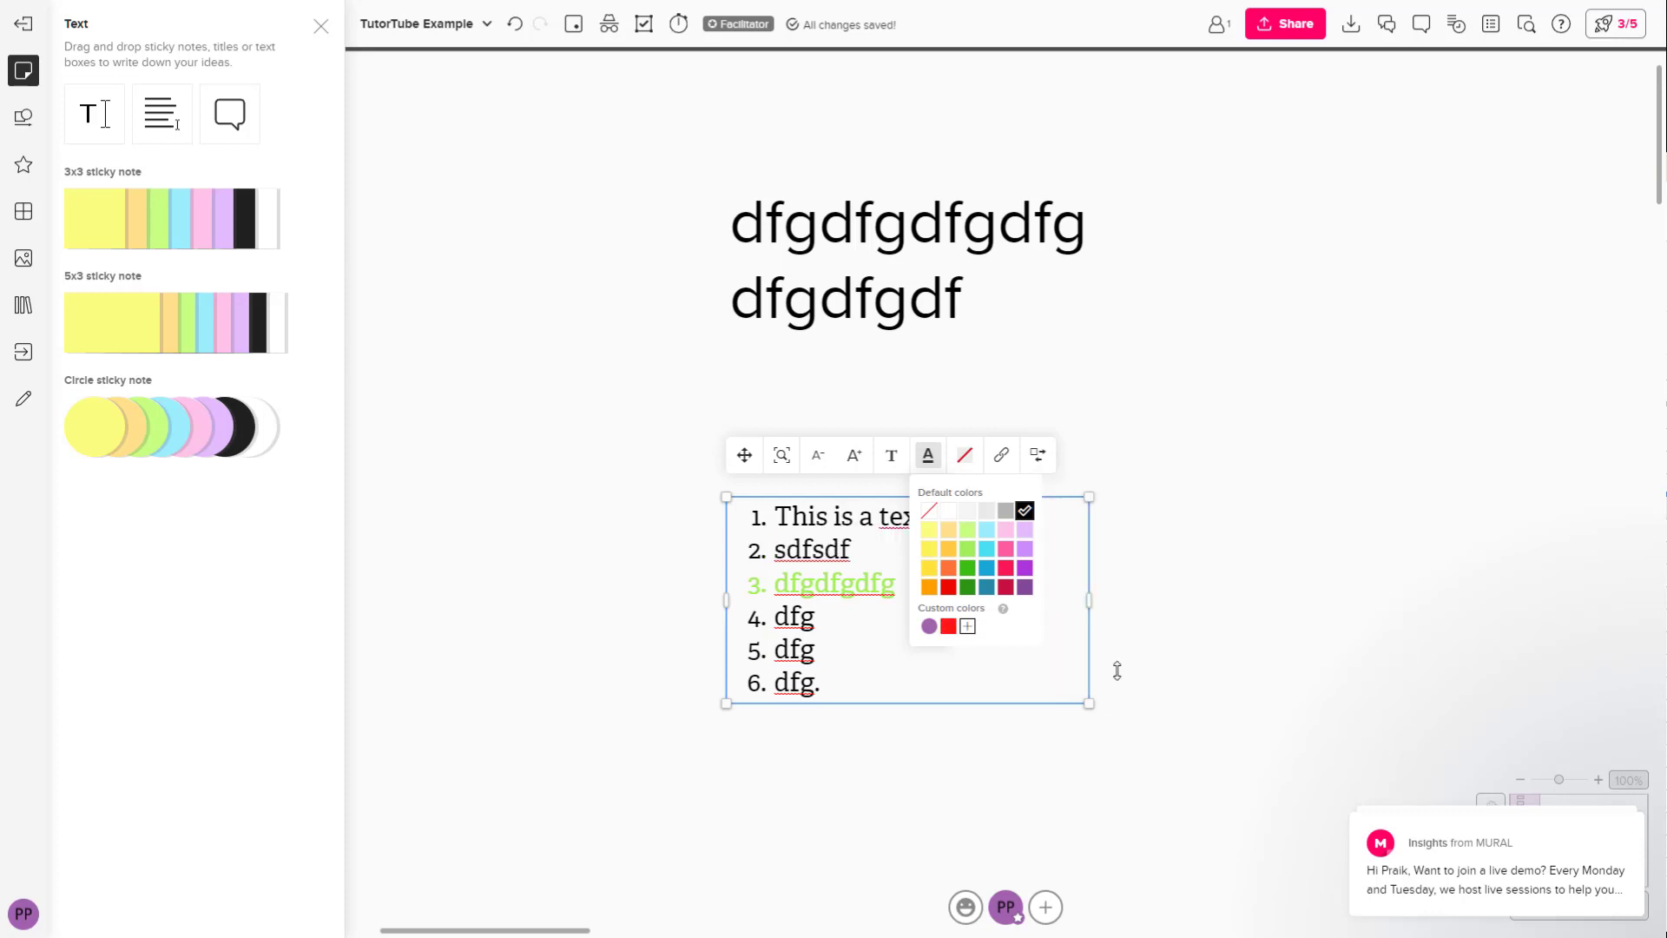
{"action": "left_click", "coordinate": [828, 535]}
{"action": "left_click", "coordinate": [928, 455]}
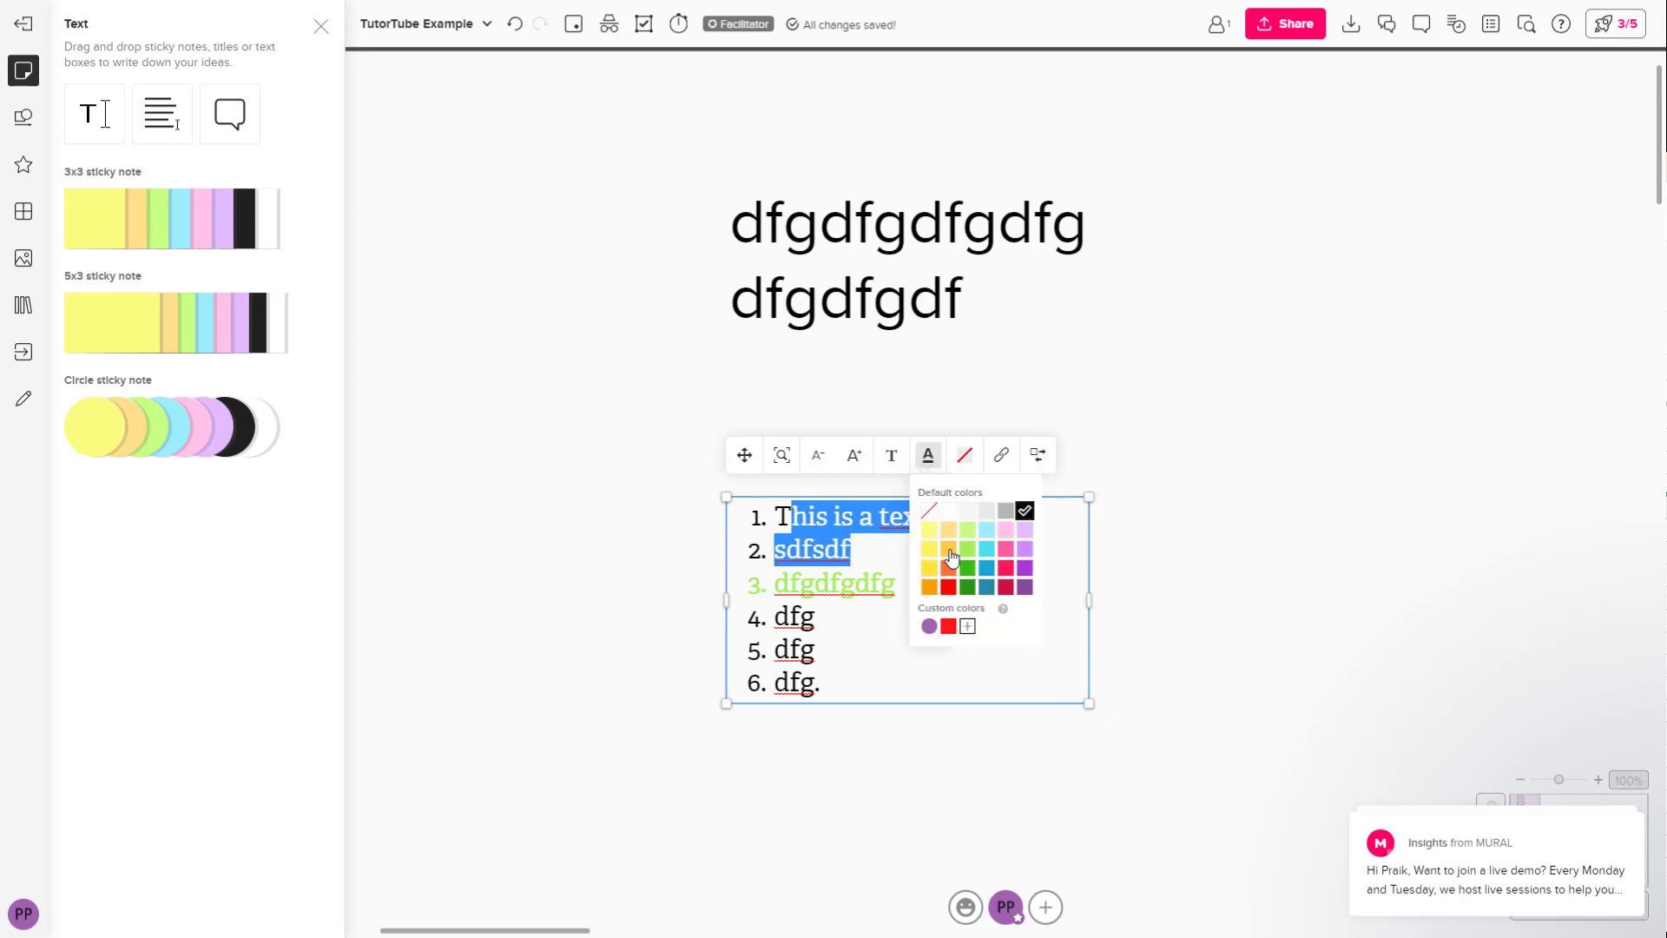
{"action": "left_click", "coordinate": [946, 632]}
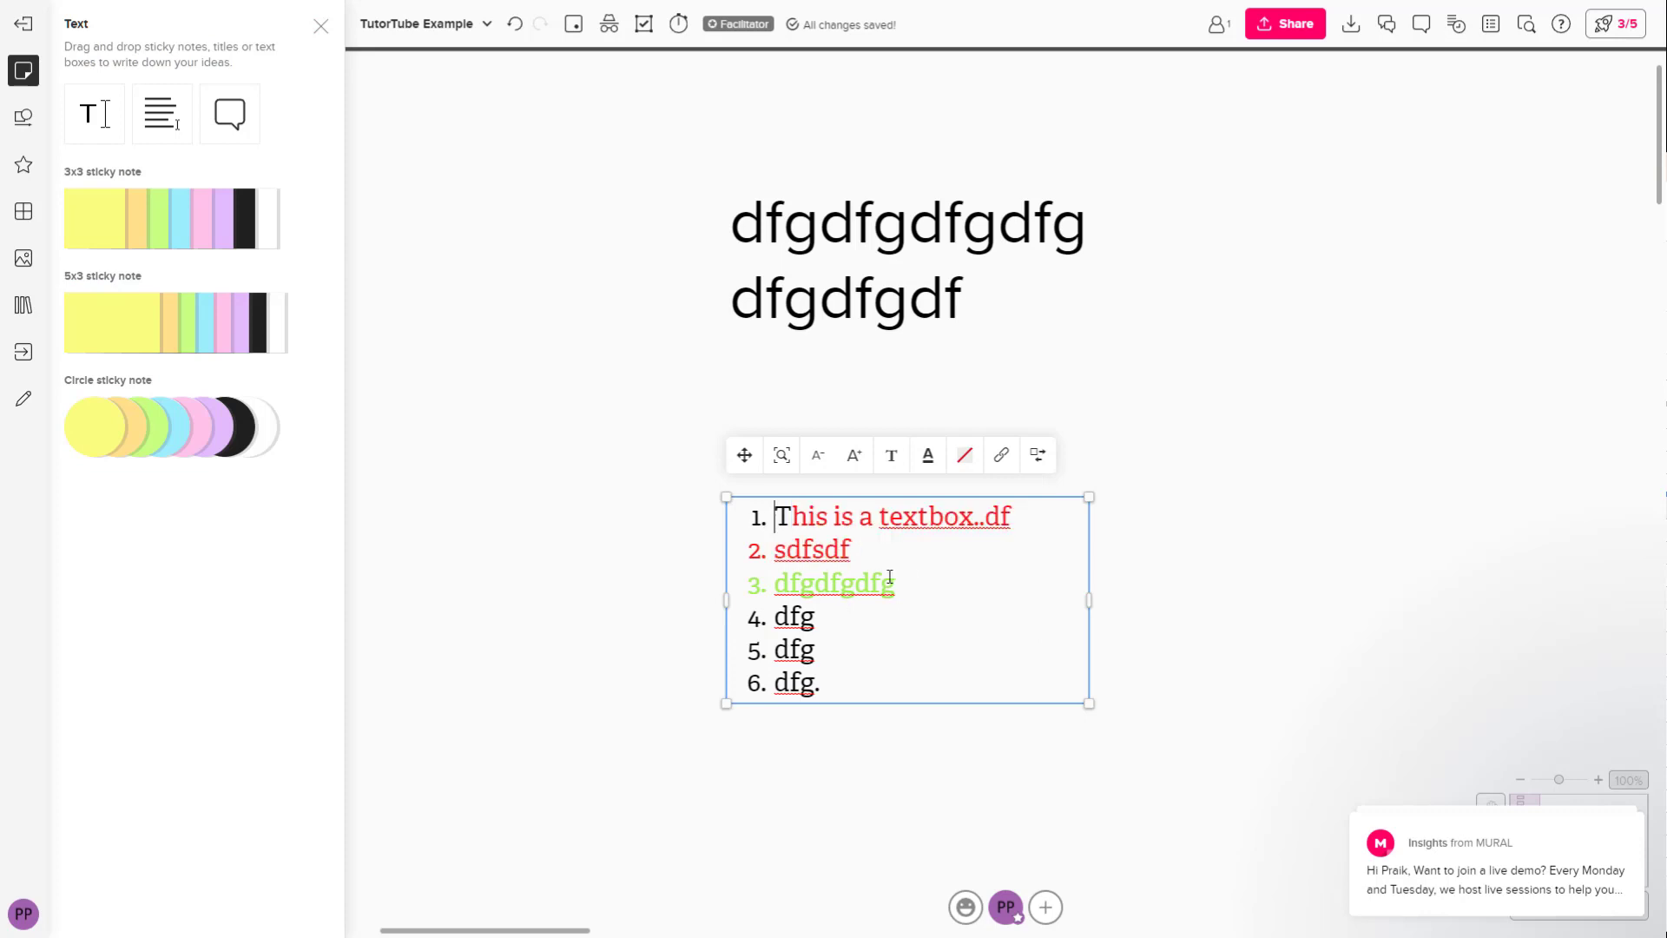
- Try green then red text box backgrounds, settle on white, and move the list up under the title
{"action": "left_click", "coordinate": [963, 455]}
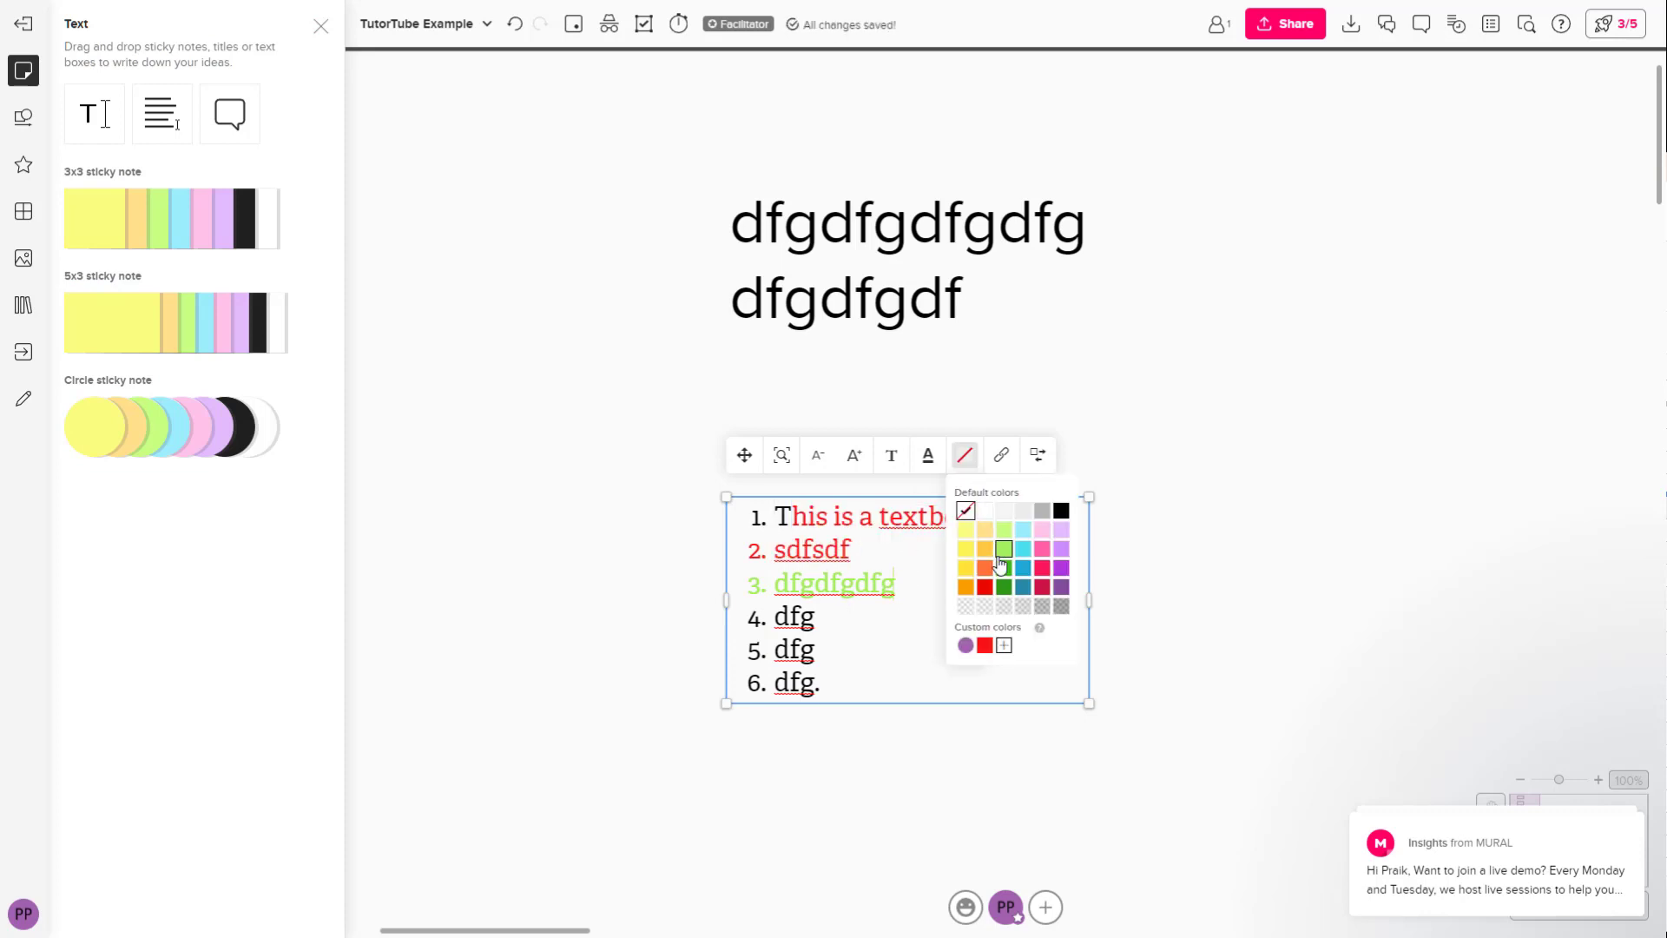
{"action": "left_click", "coordinate": [1007, 564]}
{"action": "left_click", "coordinate": [963, 454]}
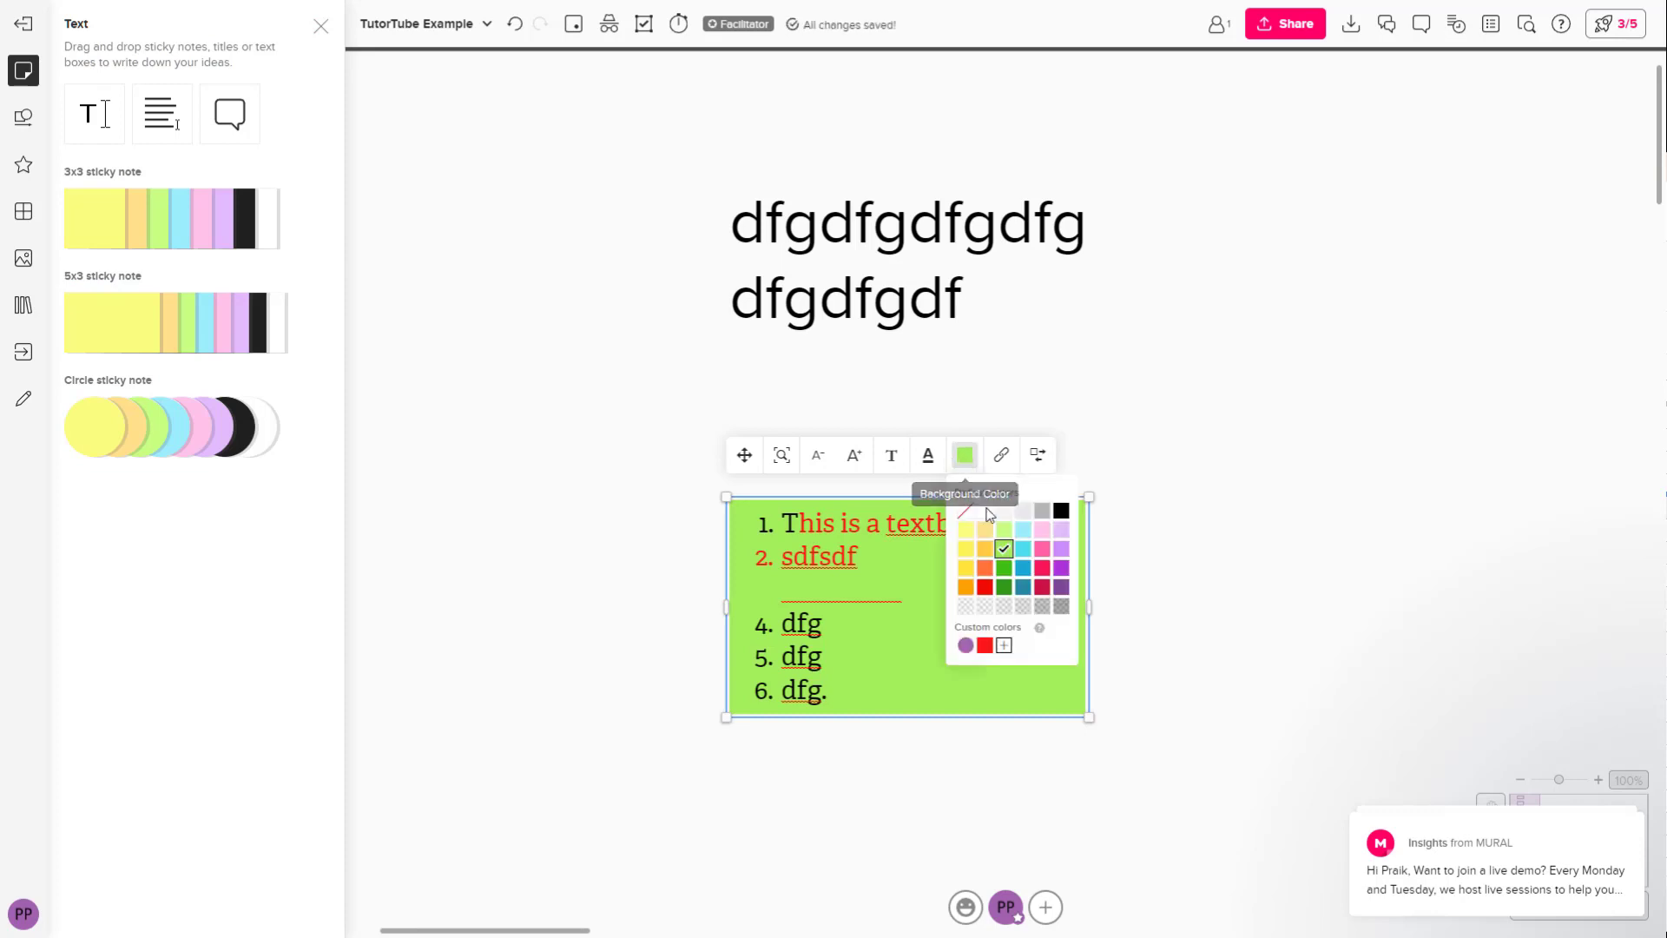
{"action": "left_click", "coordinate": [1044, 599]}
{"action": "left_click", "coordinate": [963, 455]}
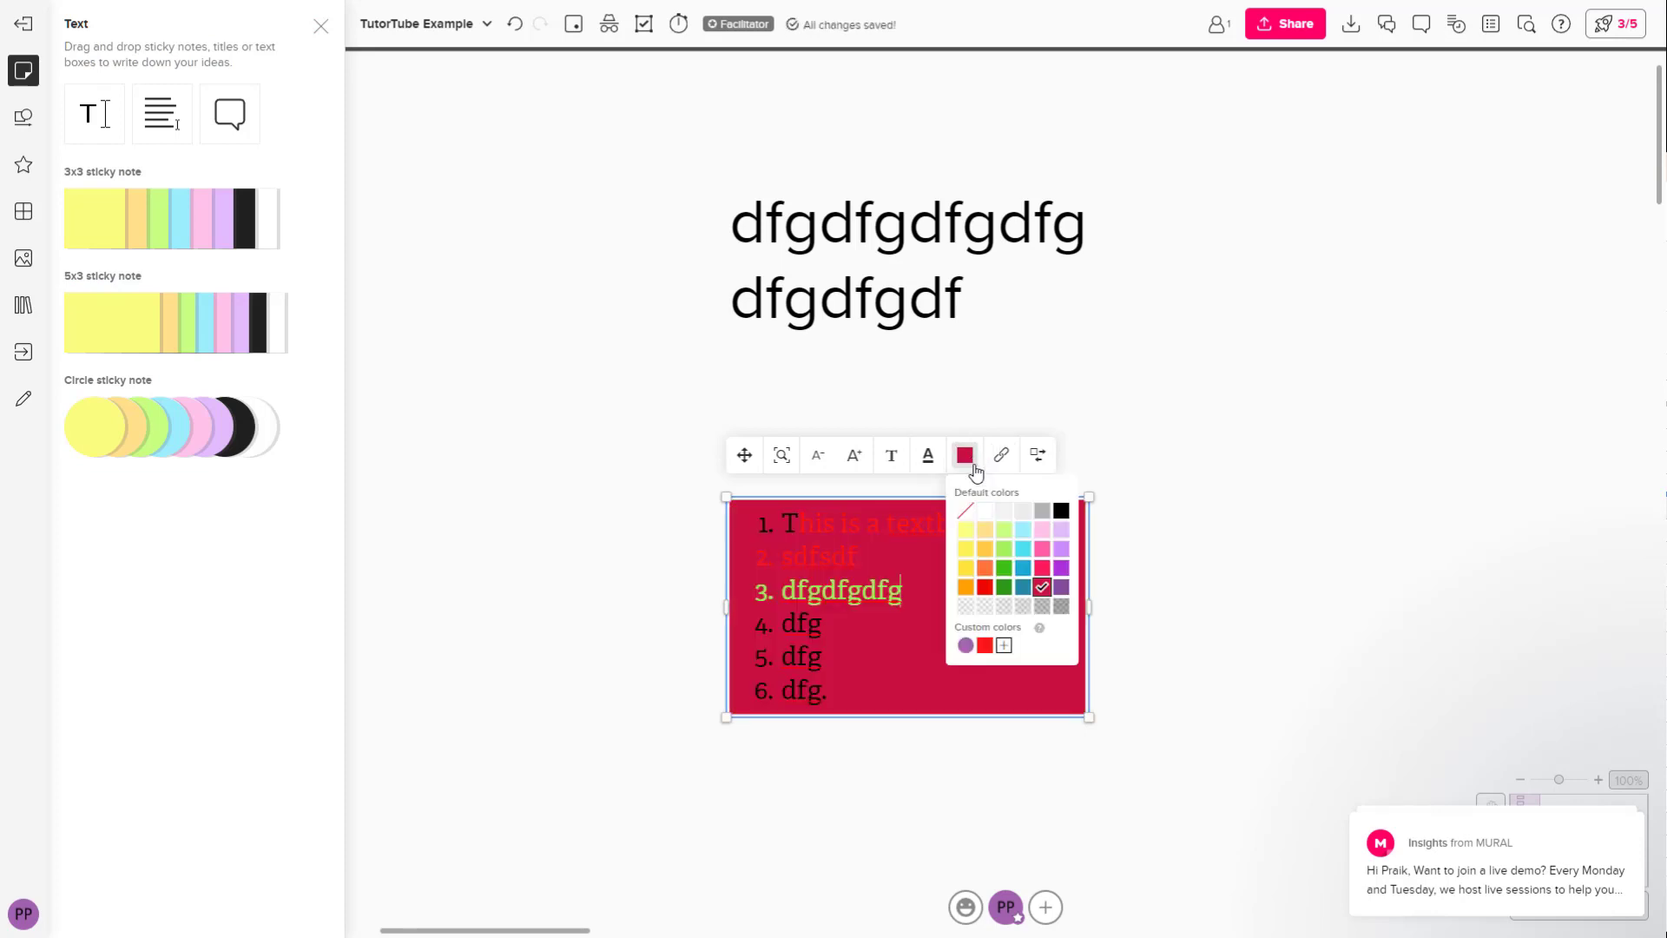
{"action": "left_click", "coordinate": [995, 514]}
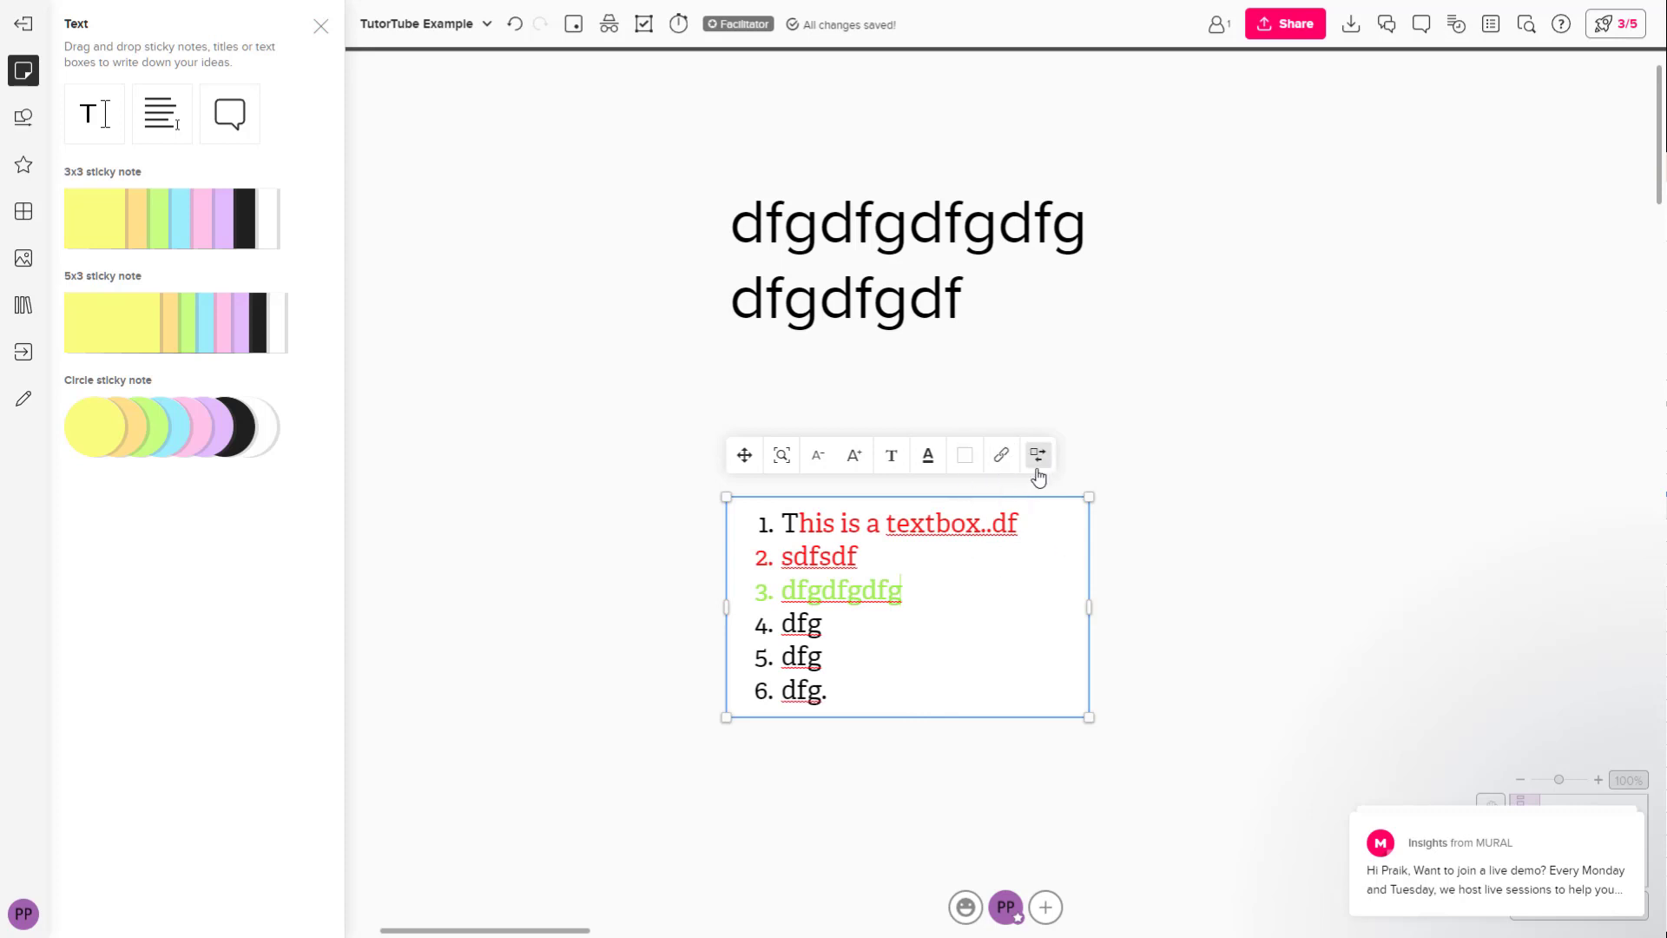
{"action": "left_click", "coordinate": [1189, 649]}
{"action": "left_click_drag", "start_coordinate": [887, 583], "coordinate": [872, 480]}
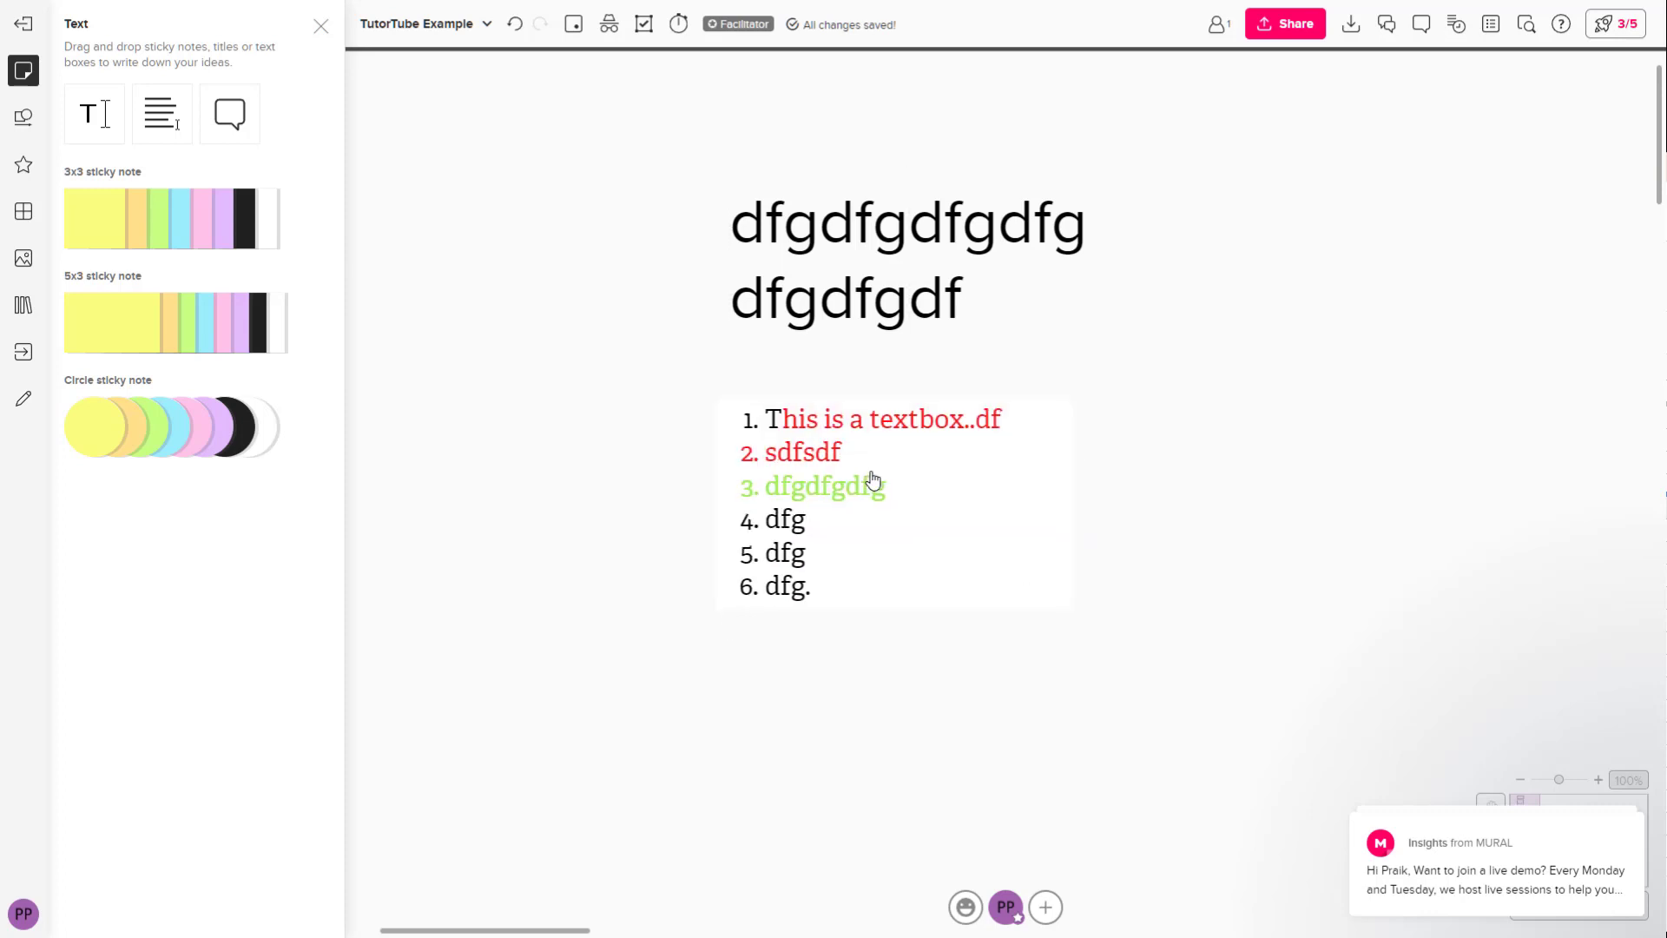